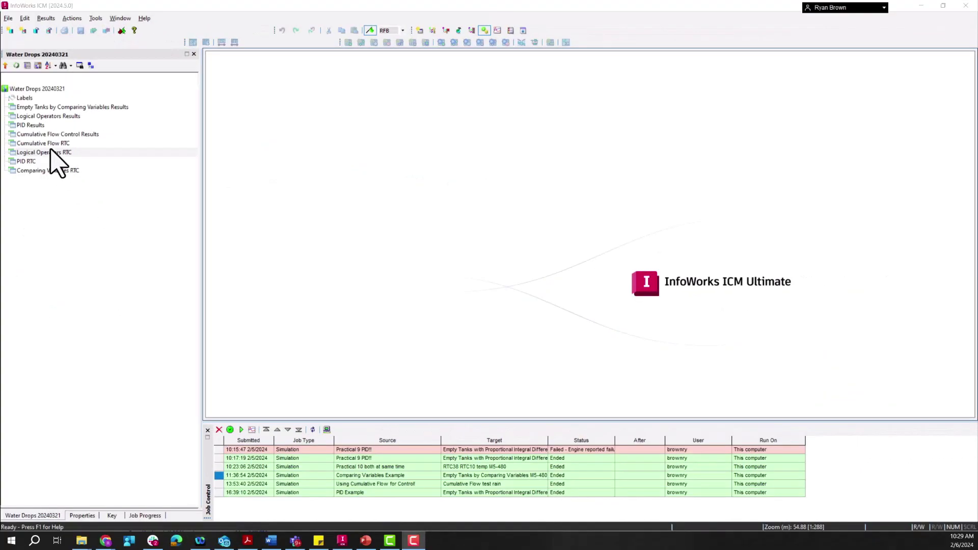
Step: Open the Logical Operators RTC network on the GeoPlan
{"action": "left_click_drag", "start_coordinate": [49, 156], "coordinate": [444, 262]}
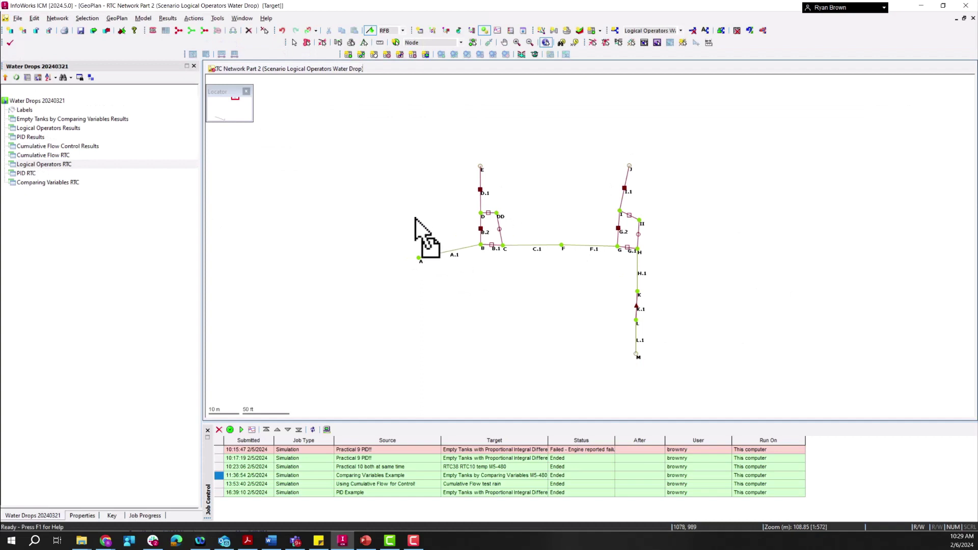
{"action": "scroll", "coordinate": [502, 257], "scroll_direction": "up", "scroll_amount": 1}
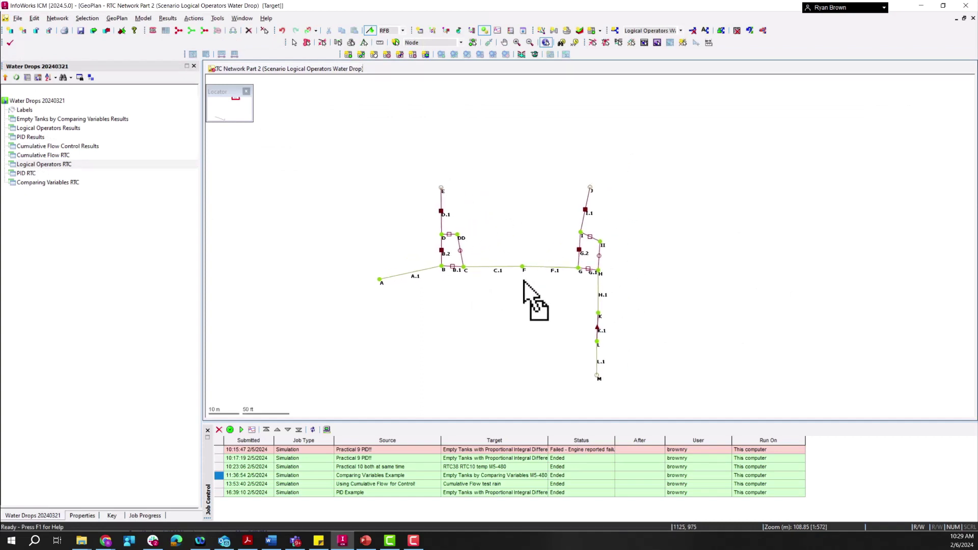
{"action": "scroll", "coordinate": [589, 275], "scroll_direction": "up", "scroll_amount": 1}
{"action": "scroll", "coordinate": [594, 285], "scroll_direction": "up", "scroll_amount": 1}
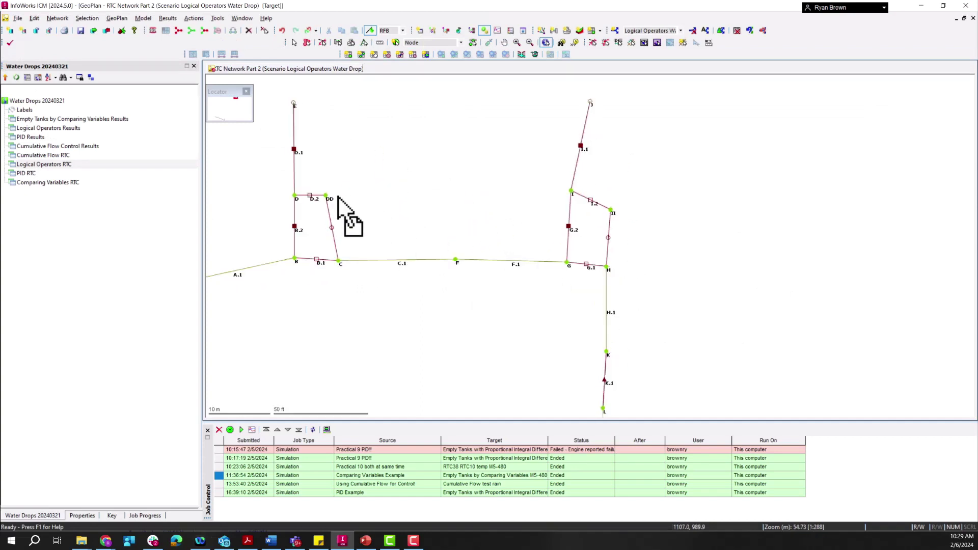
Step: Review the object properties of manholes D and I, orifice G.1 and pump K.3
{"action": "double_click", "coordinate": [295, 195]}
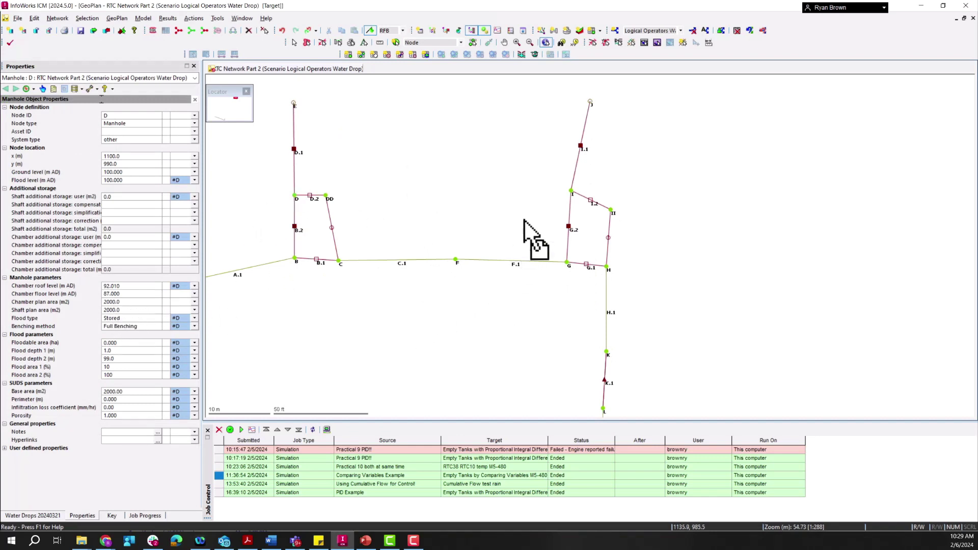
{"action": "double_click", "coordinate": [571, 190]}
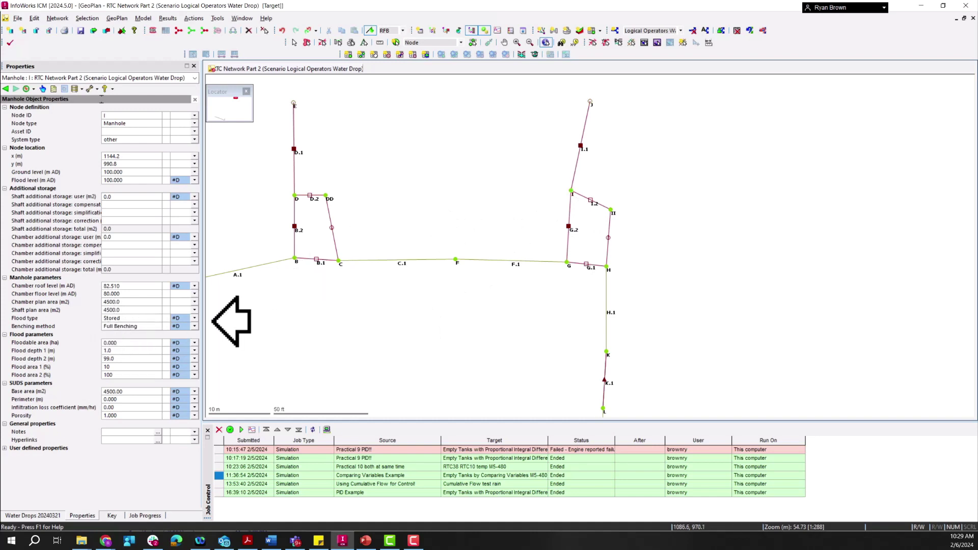
{"action": "double_click", "coordinate": [594, 264]}
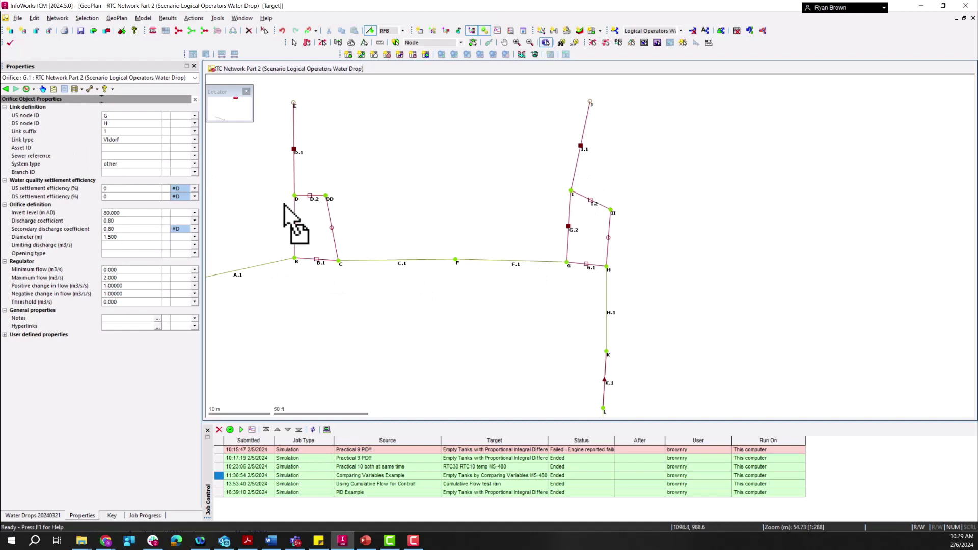
{"action": "left_click", "coordinate": [606, 382]}
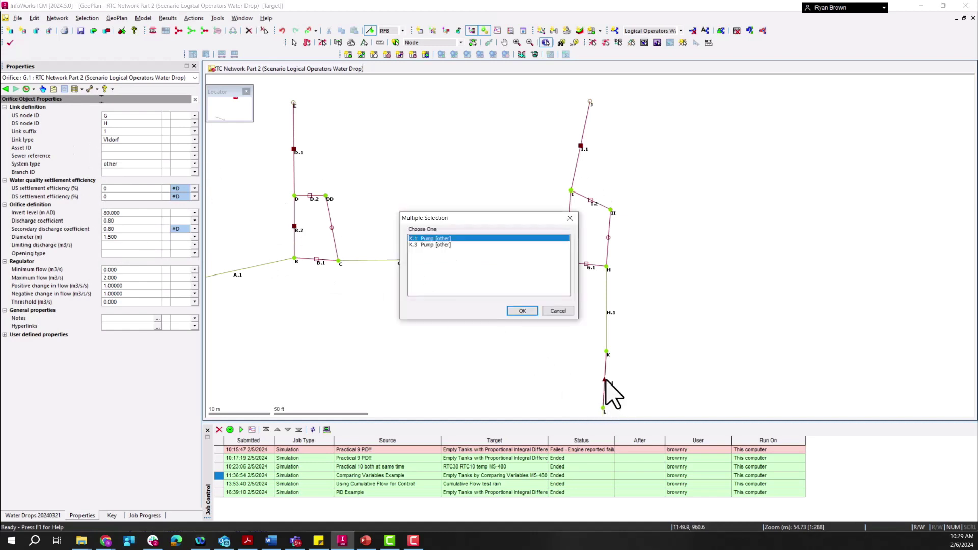
{"action": "left_click", "coordinate": [448, 245]}
{"action": "left_click", "coordinate": [524, 310]}
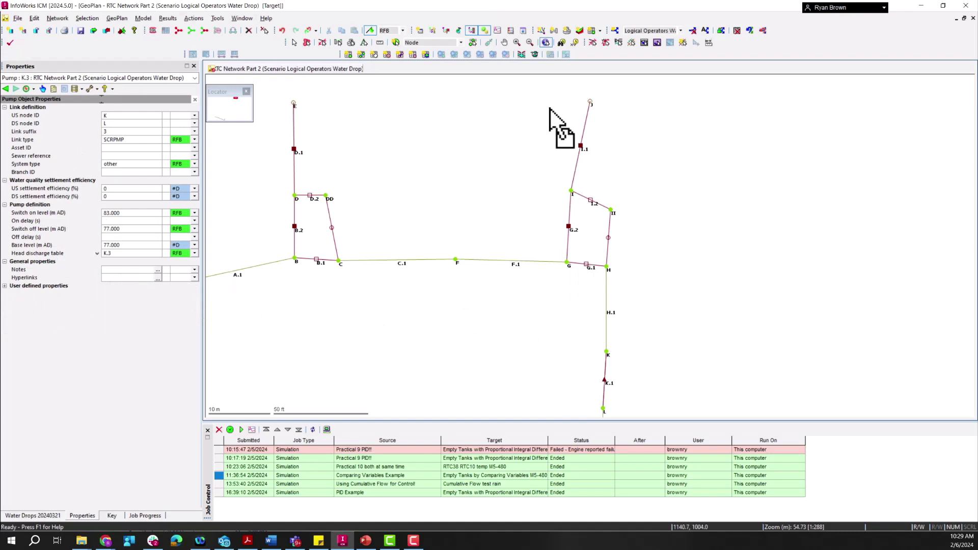
Step: Open the network's RTC editor and expand the Global item and regulators B.1, I.2 and D.2
{"action": "left_click", "coordinate": [535, 55]}
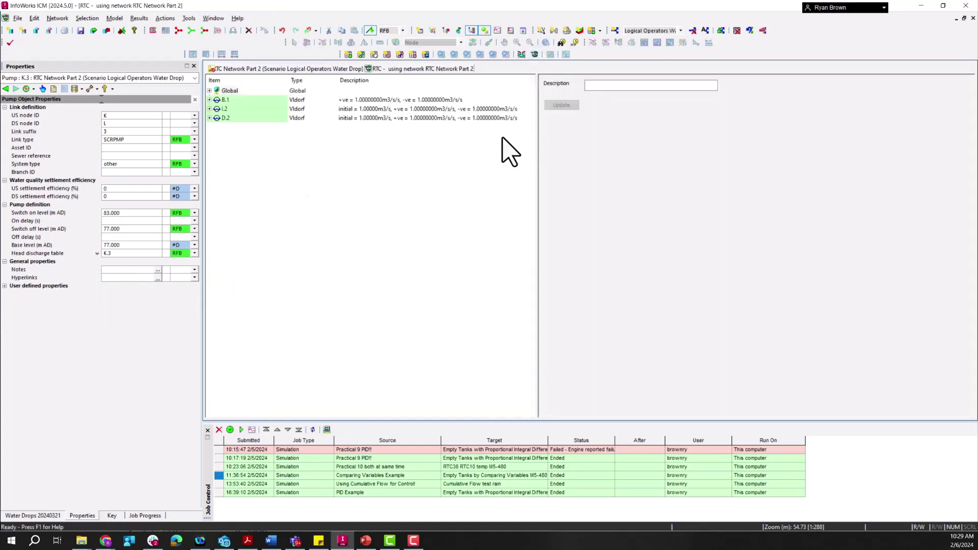
{"action": "left_click", "coordinate": [210, 100]}
{"action": "left_click", "coordinate": [209, 91]}
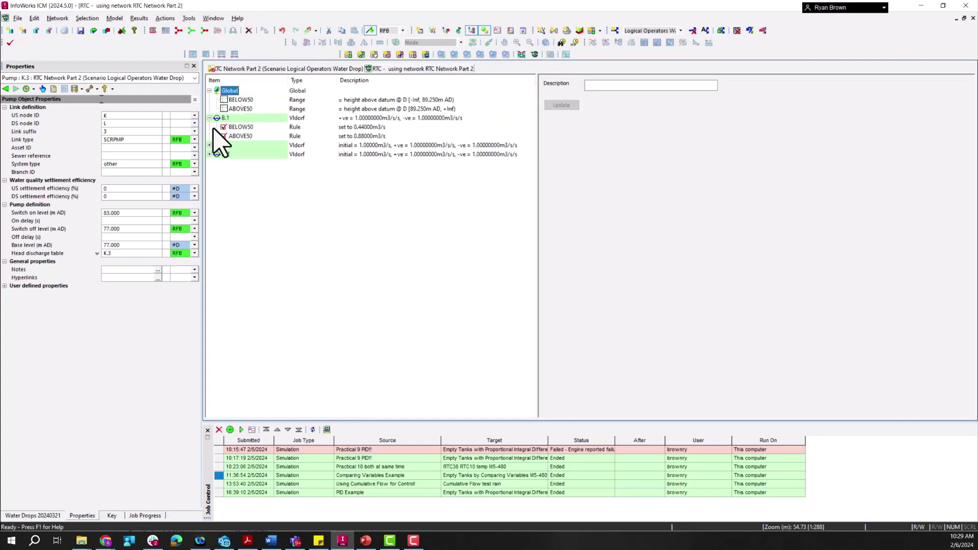
{"action": "left_click", "coordinate": [209, 145]}
{"action": "left_click", "coordinate": [209, 163]}
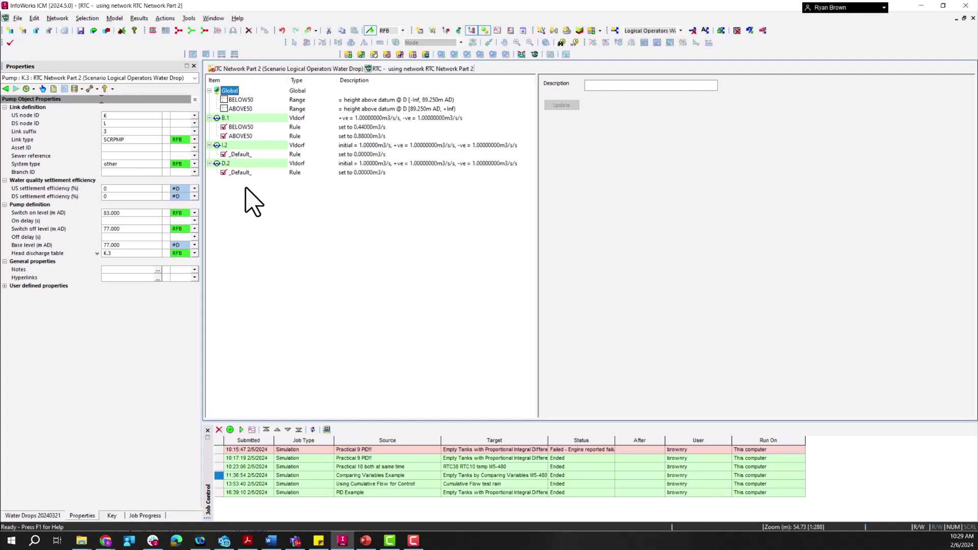
Step: Insert orifice G.1 as a new regulator in the RTC
{"action": "right_click", "coordinate": [228, 91]}
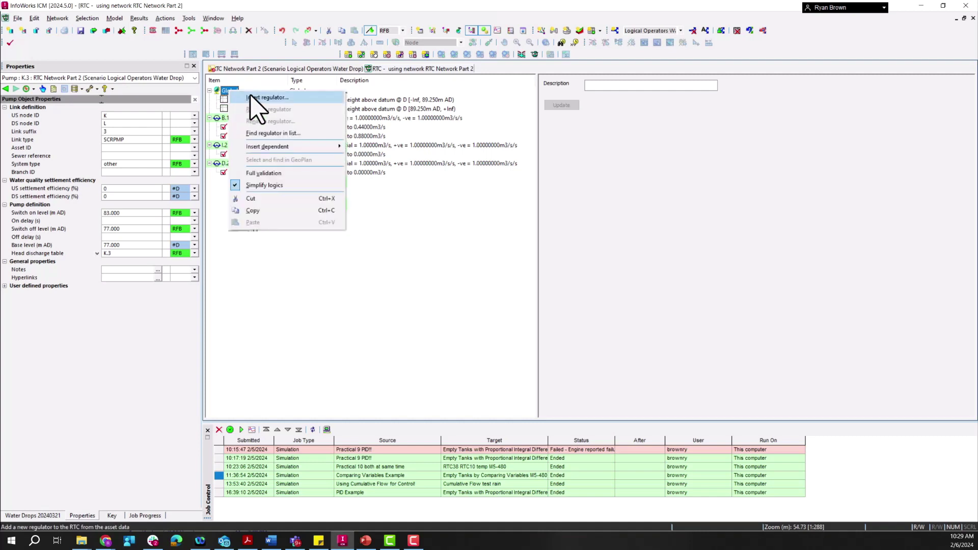
{"action": "left_click", "coordinate": [252, 97]}
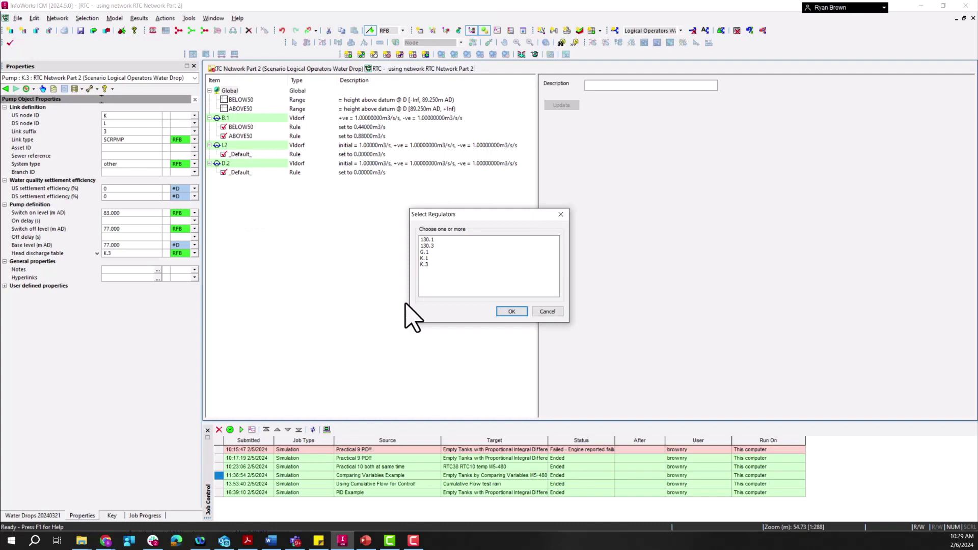
{"action": "left_click", "coordinate": [428, 252]}
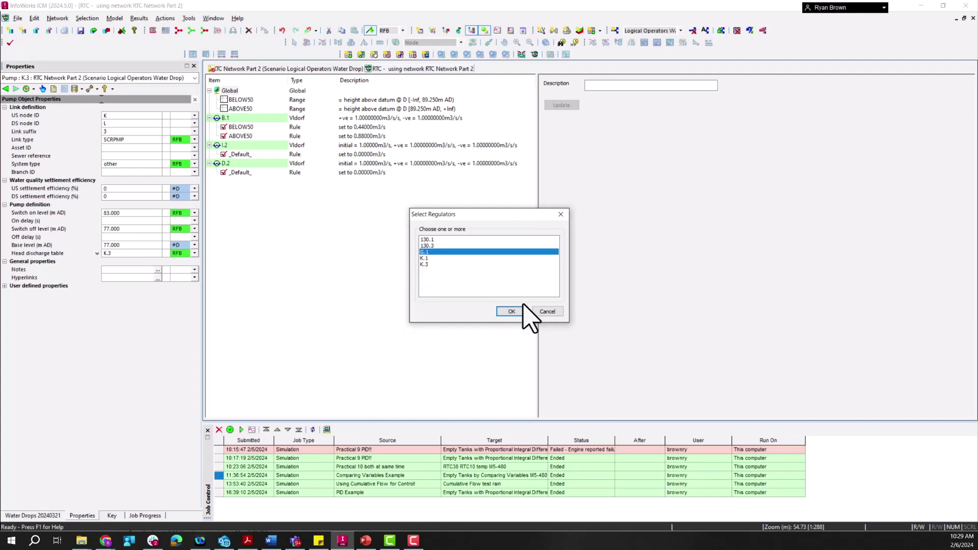
{"action": "left_click", "coordinate": [511, 311]}
Step: Set regulator G.1's positive and negative rates of change to 1 and update it
{"action": "left_click", "coordinate": [225, 182]}
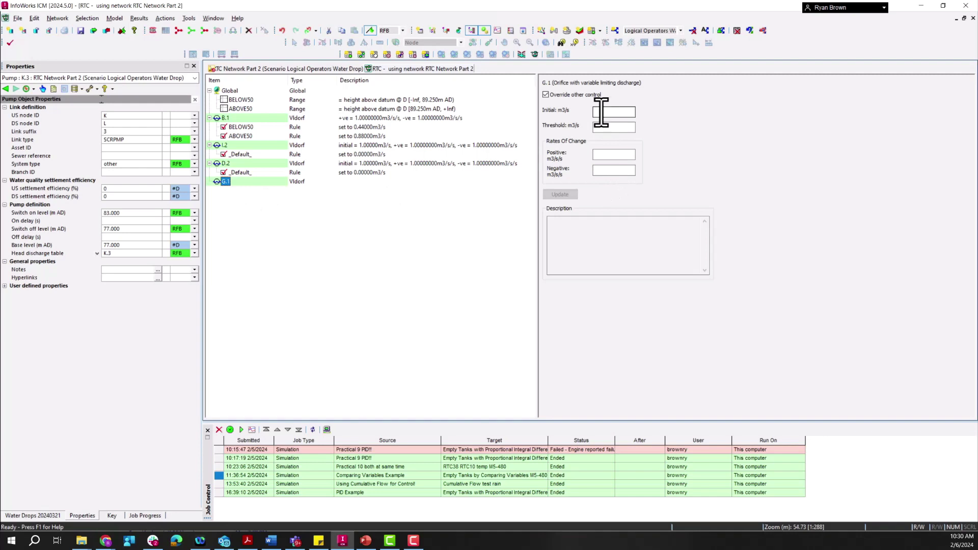
{"action": "left_click", "coordinate": [614, 155]}
{"action": "type", "text": "1"}
{"action": "left_click", "coordinate": [614, 170]}
{"action": "type", "text": "1"}
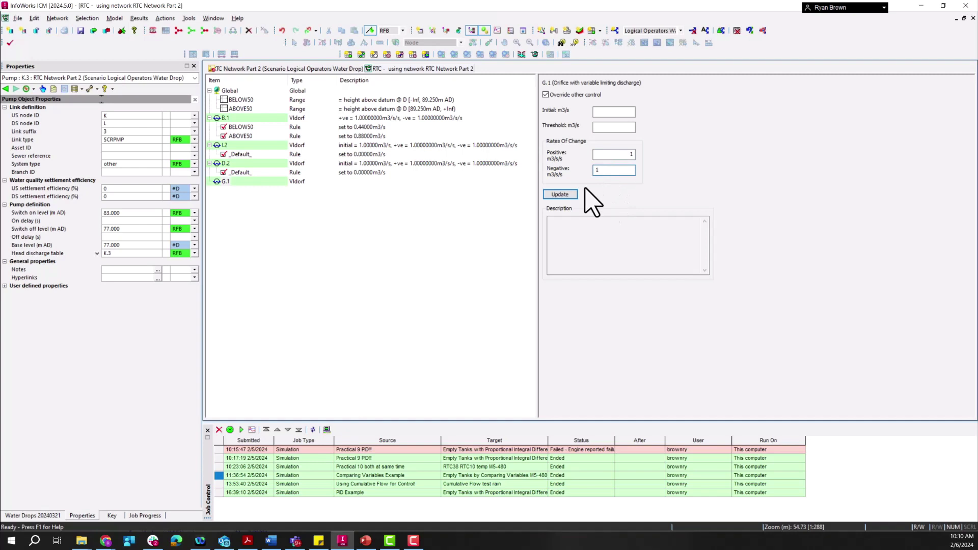
{"action": "left_click", "coordinate": [560, 194]}
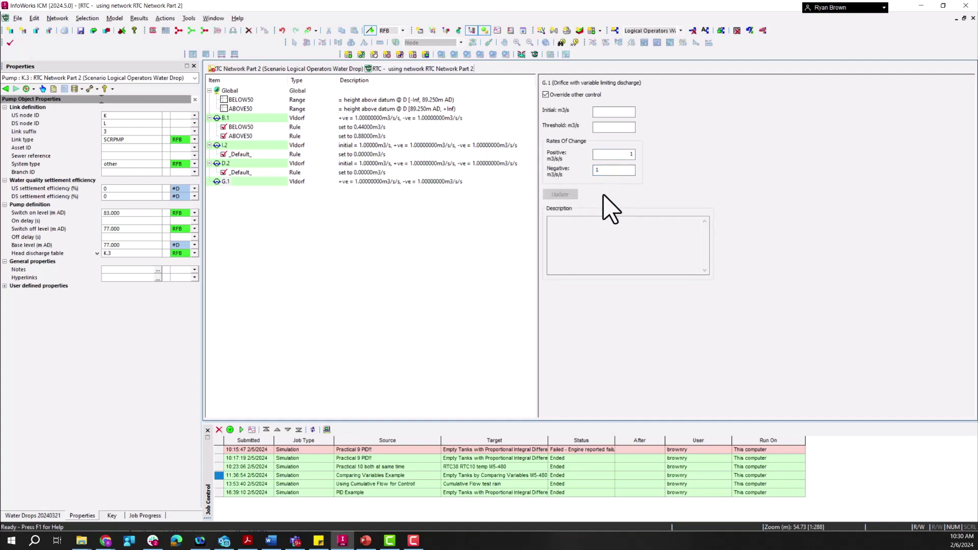
Step: Insert a dependent range under regulator G.1 and name it 80%I1
{"action": "right_click", "coordinate": [226, 184]}
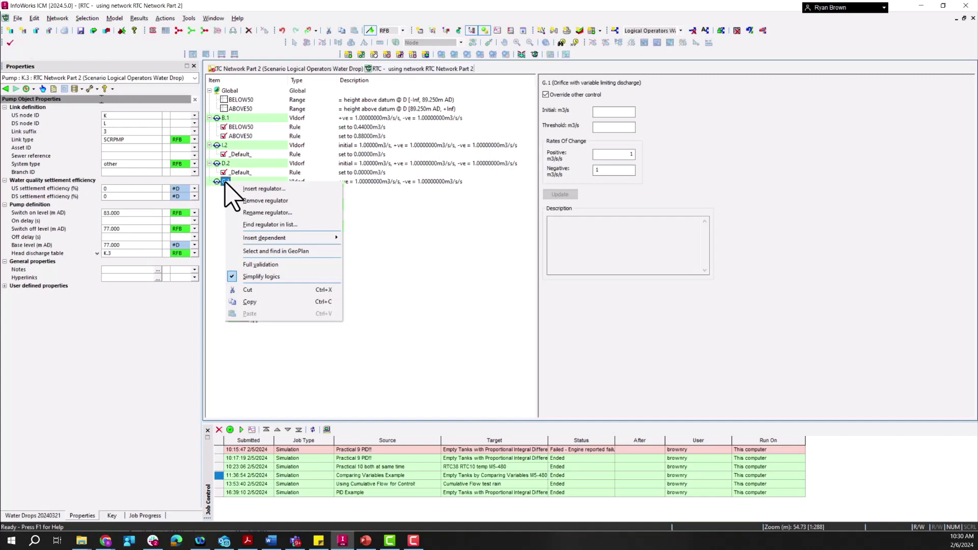
{"action": "mouse_move", "coordinate": [290, 237]}
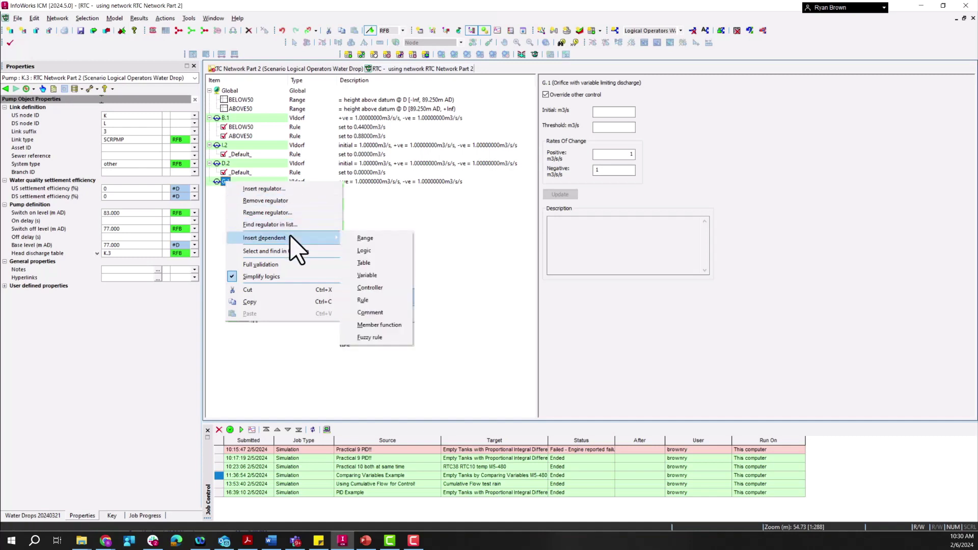
{"action": "left_click", "coordinate": [360, 238]}
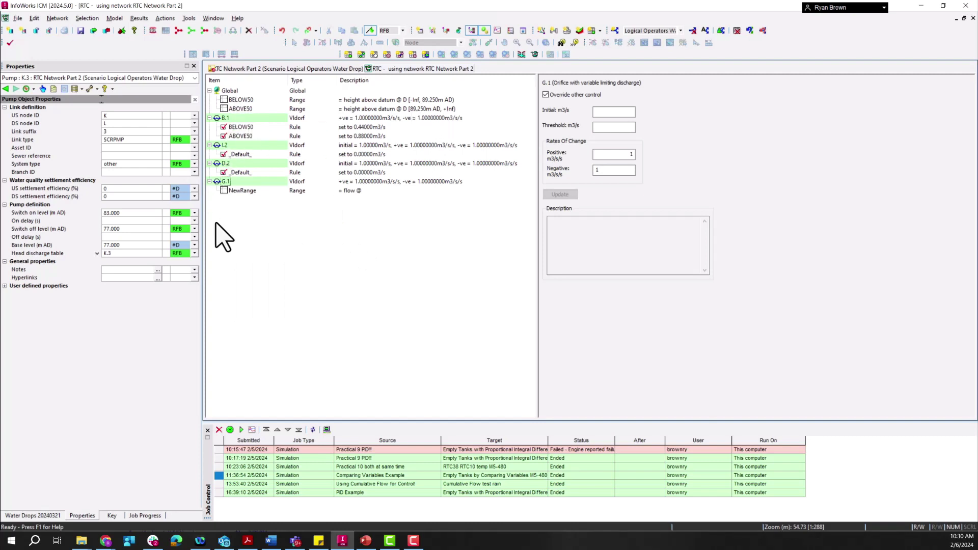
{"action": "left_click", "coordinate": [237, 191]}
{"action": "double_click", "coordinate": [630, 85]}
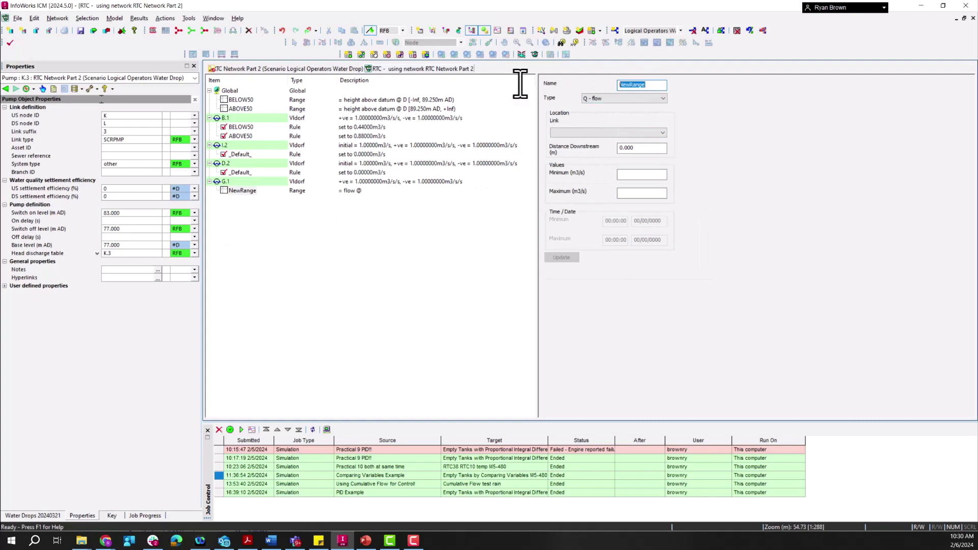
{"action": "type", "text": "80"}
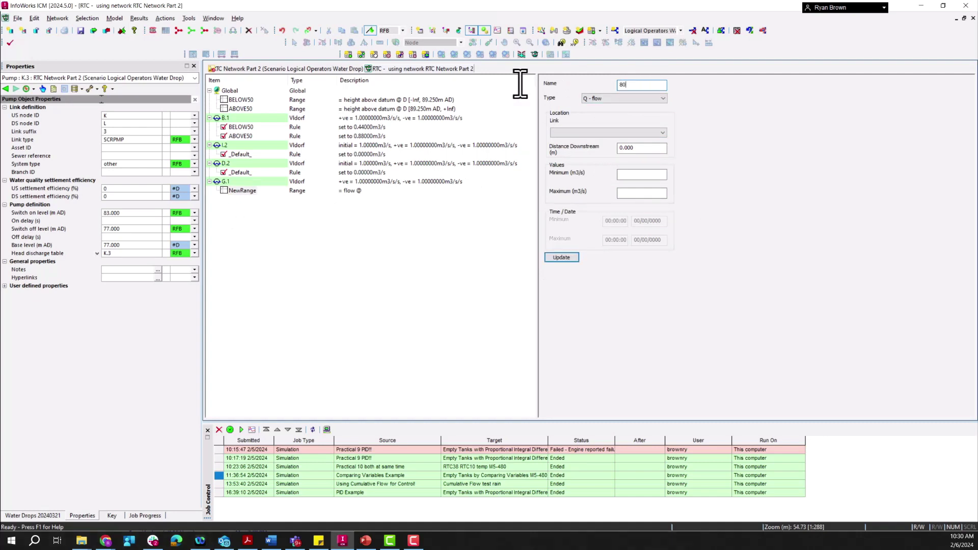
{"action": "type", "text": "%12"}
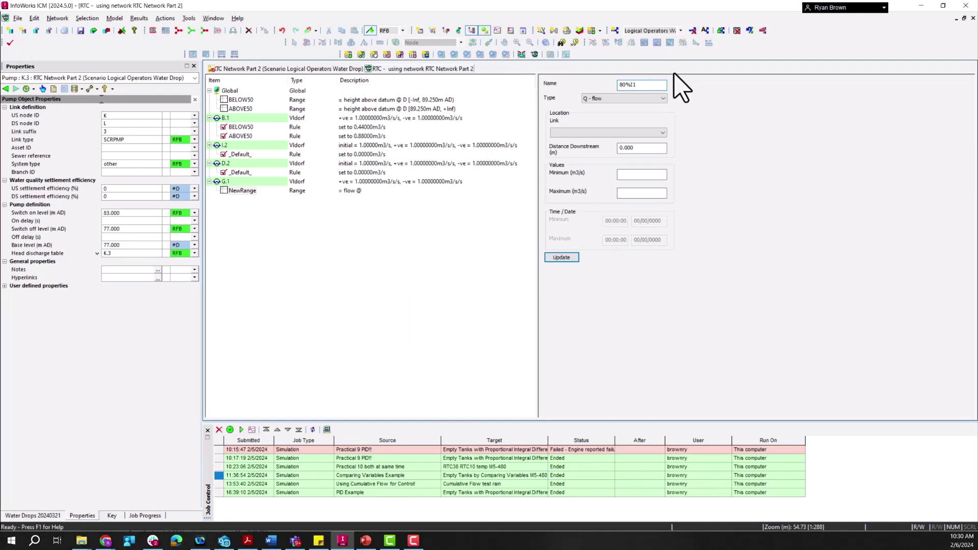
Step: Define the new range as Z - height above datum at node I with a minimum of 81.6 m AD, and update it
{"action": "left_click", "coordinate": [626, 98]}
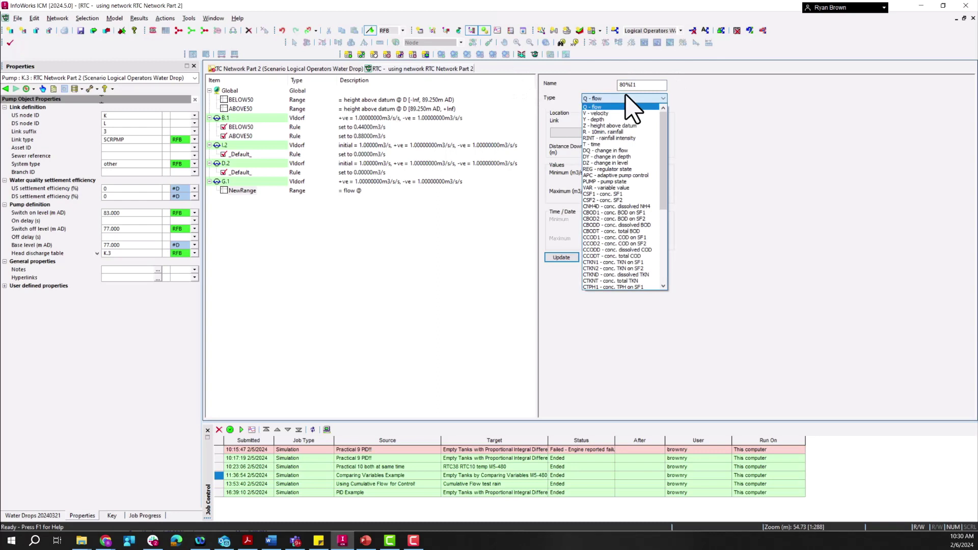
{"action": "left_click", "coordinate": [618, 126]}
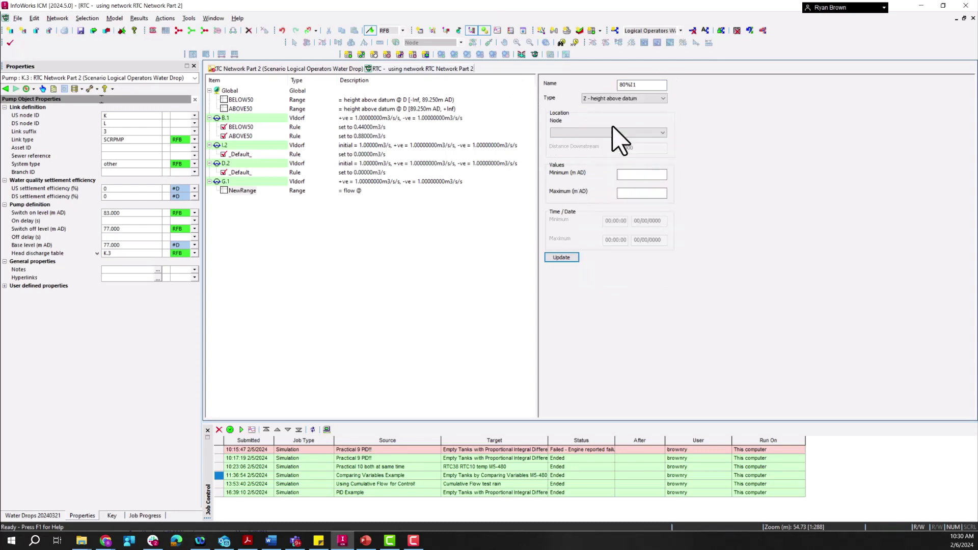
{"action": "left_click", "coordinate": [615, 132]}
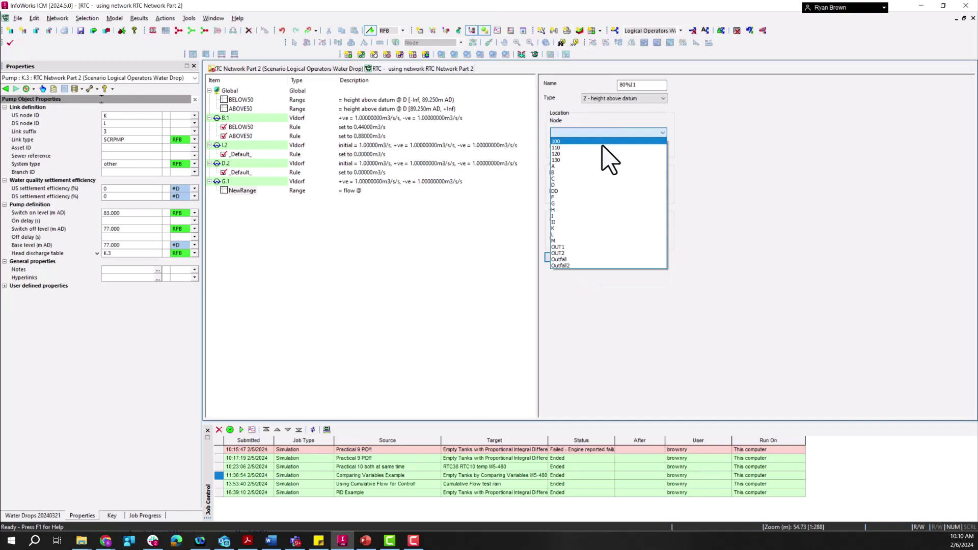
{"action": "left_click", "coordinate": [585, 216]}
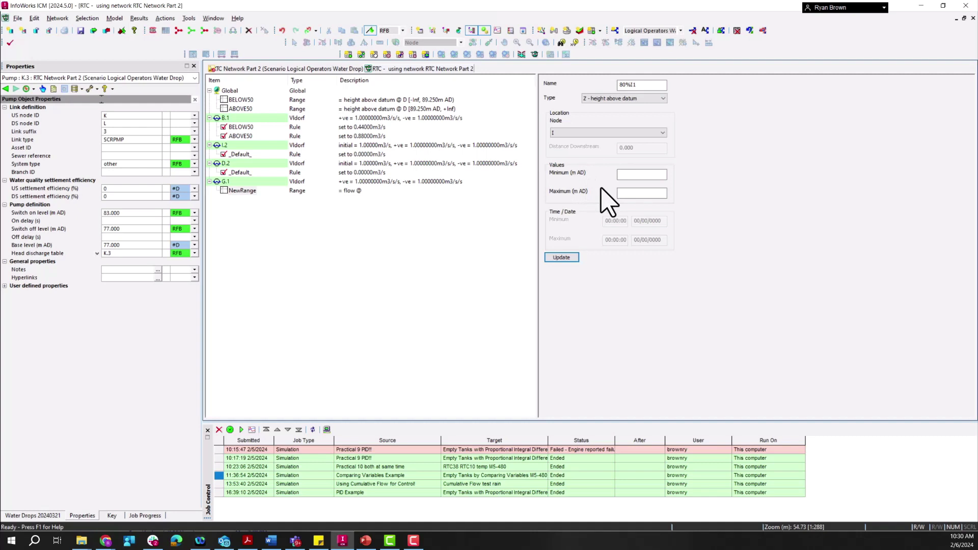
{"action": "left_click", "coordinate": [625, 175]}
{"action": "type", "text": "81.6"}
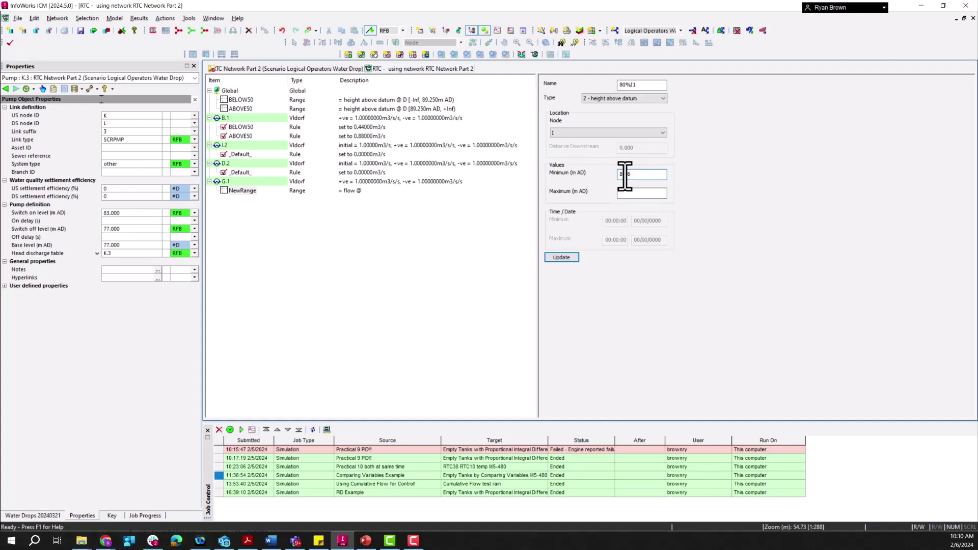
{"action": "left_click", "coordinate": [553, 259]}
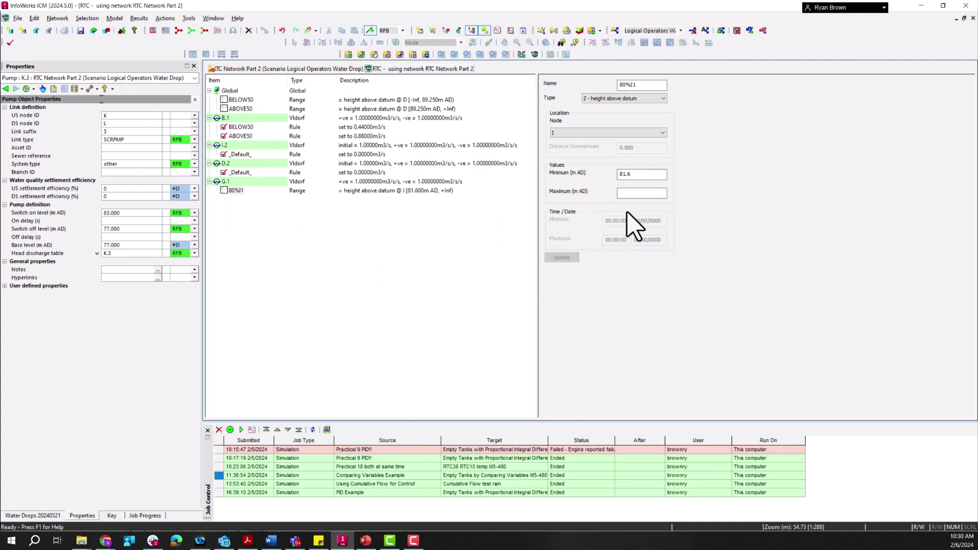
Step: Insert a dependent logic item under regulator G.1 and name it OpenVldorg
{"action": "right_click", "coordinate": [224, 182]}
{"action": "mouse_move", "coordinate": [291, 238]}
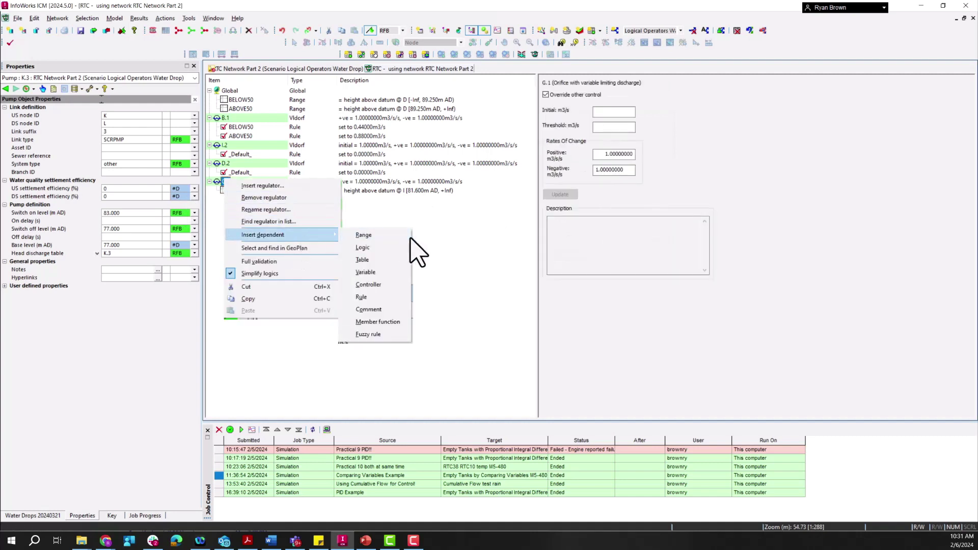
{"action": "left_click", "coordinate": [383, 248]}
{"action": "double_click", "coordinate": [609, 85]}
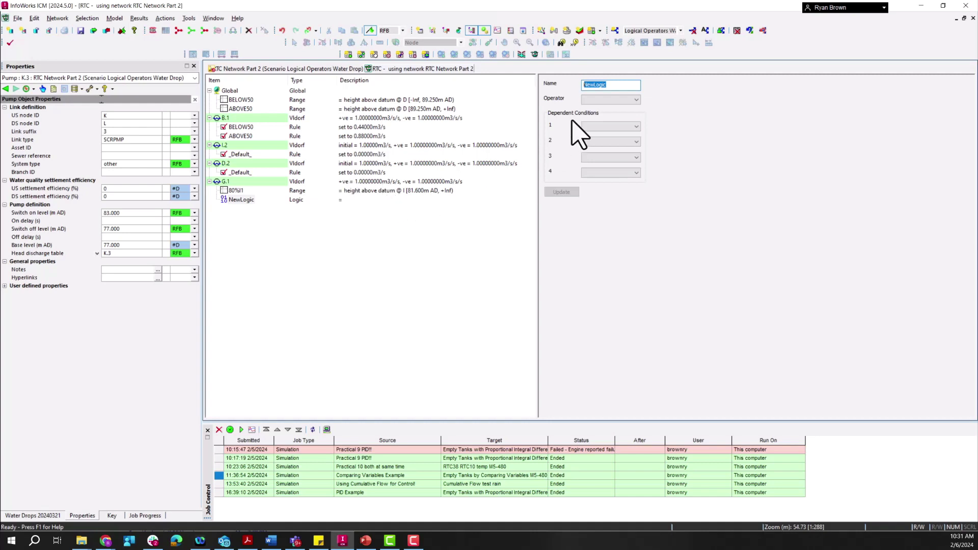
{"action": "type", "text": "Ope"}
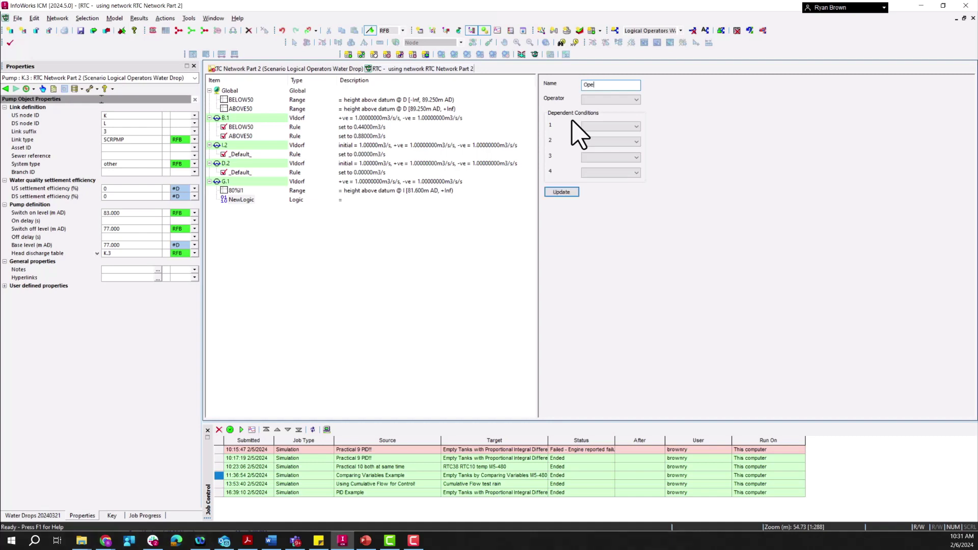
{"action": "type", "text": "nV"}
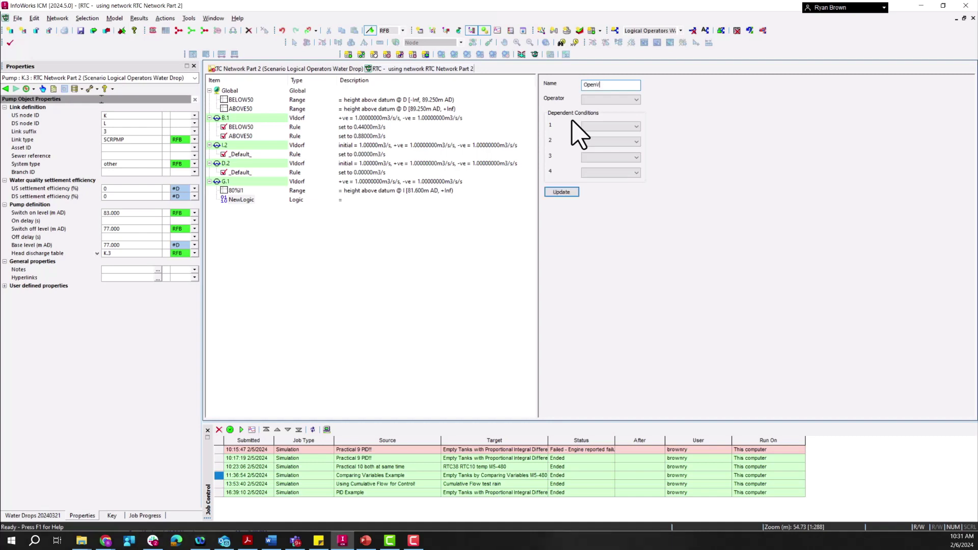
{"action": "type", "text": "al"}
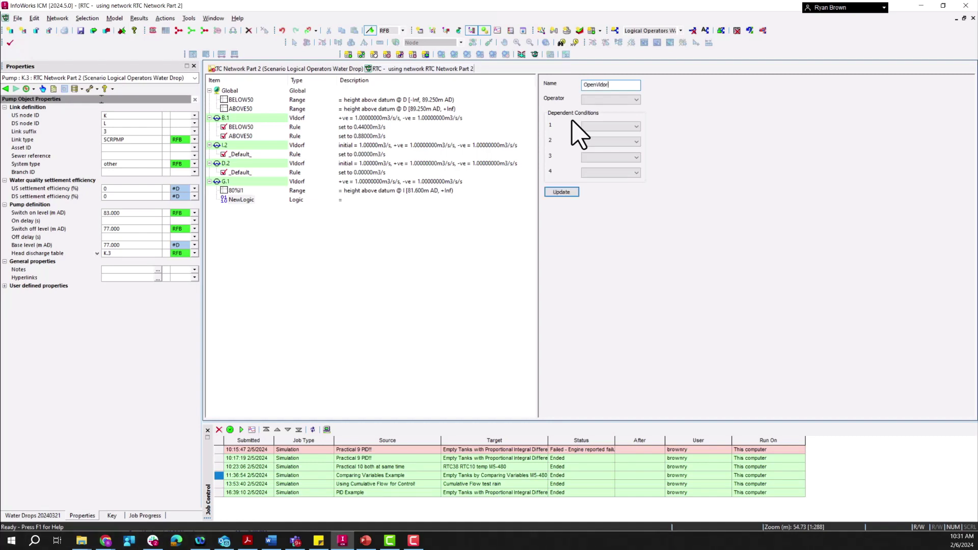
Step: Define the OpenVldorg logic with the AND operator on conditions ABOVE50 and 80%I1, and update it
{"action": "left_click", "coordinate": [612, 99]}
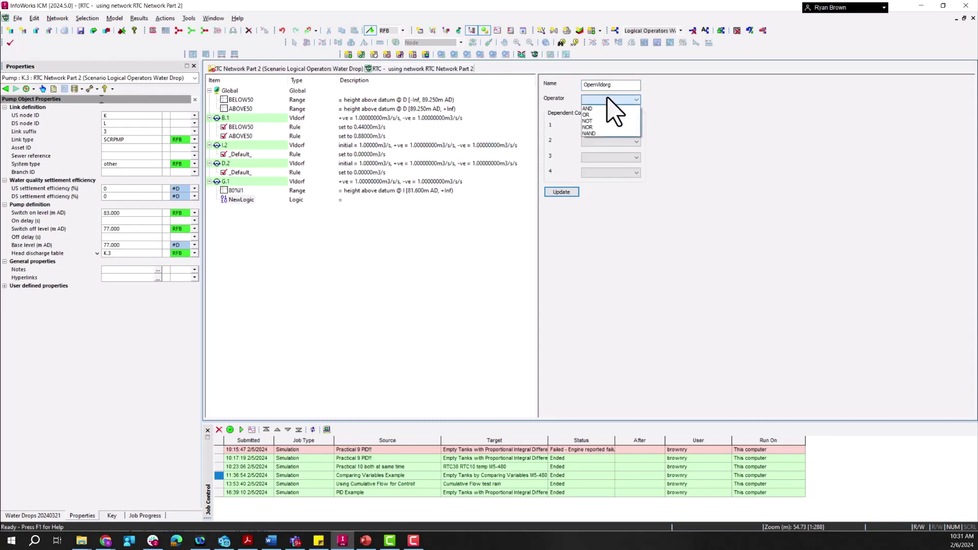
{"action": "left_click", "coordinate": [609, 108]}
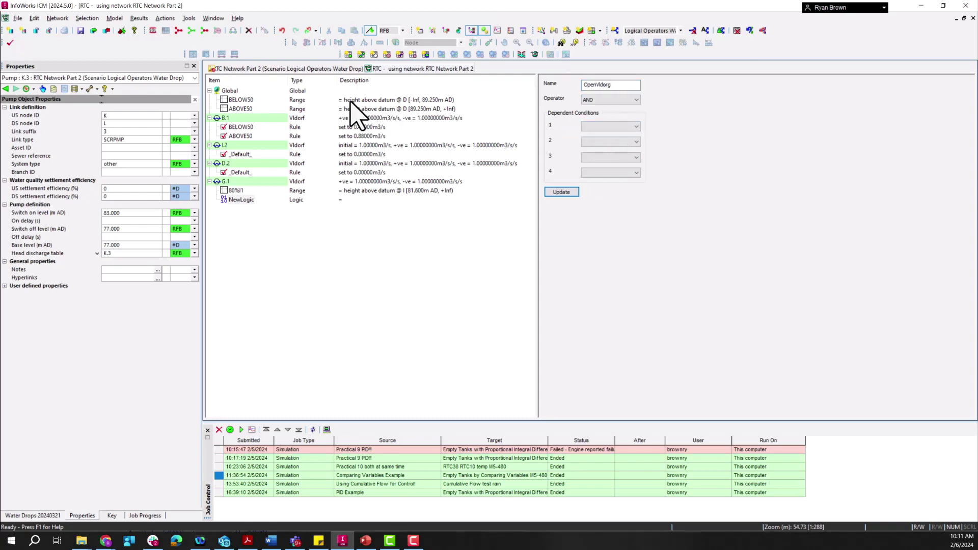
{"action": "left_click", "coordinate": [608, 127]}
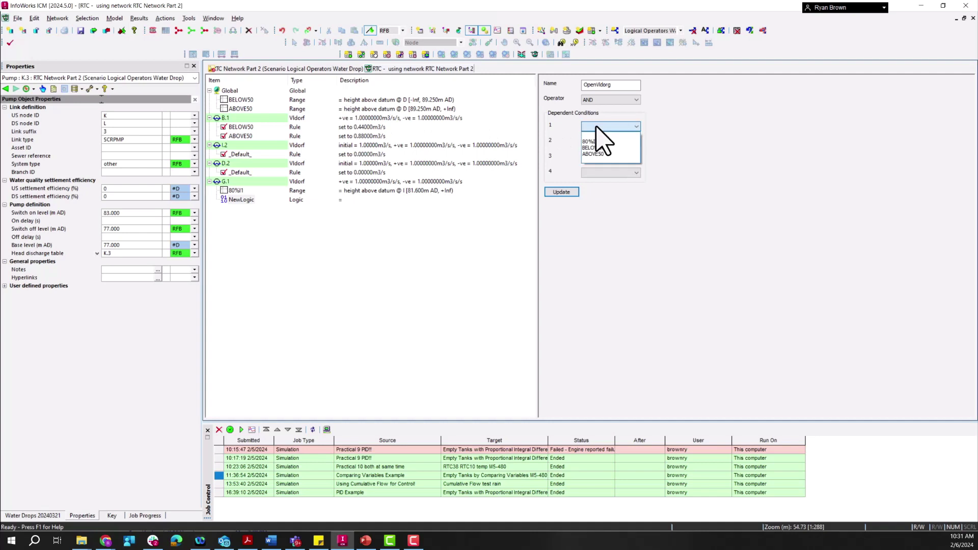
{"action": "left_click", "coordinate": [602, 154]}
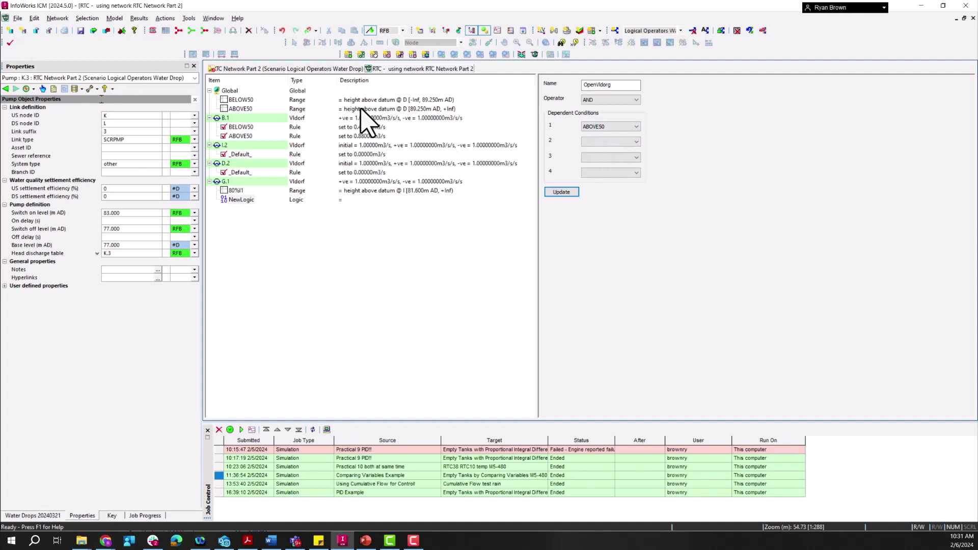
{"action": "left_click", "coordinate": [612, 142]}
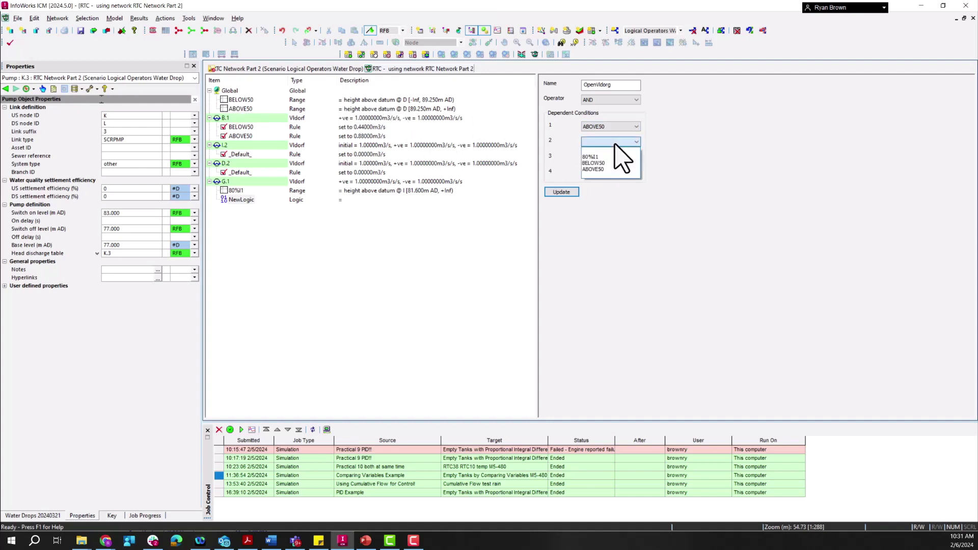
{"action": "left_click", "coordinate": [615, 162]}
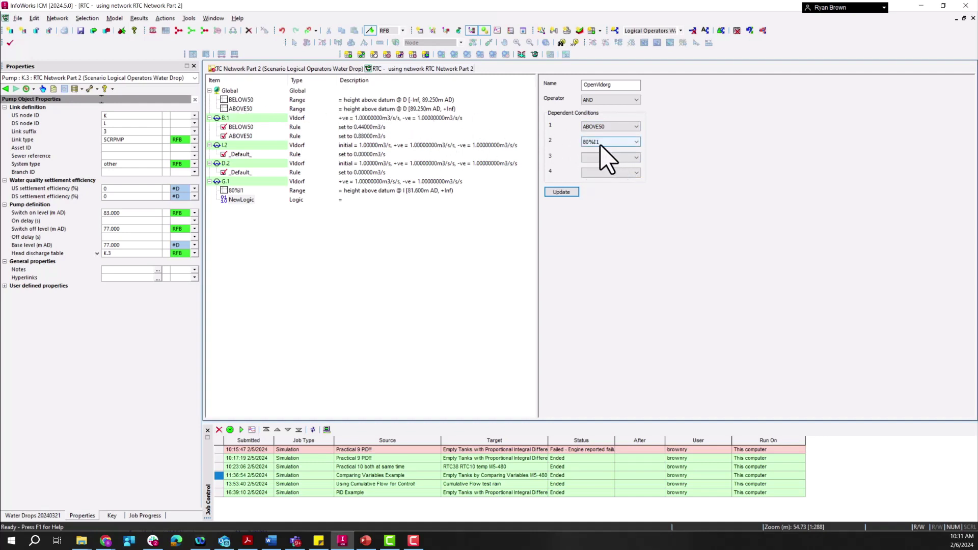
{"action": "left_click", "coordinate": [565, 192]}
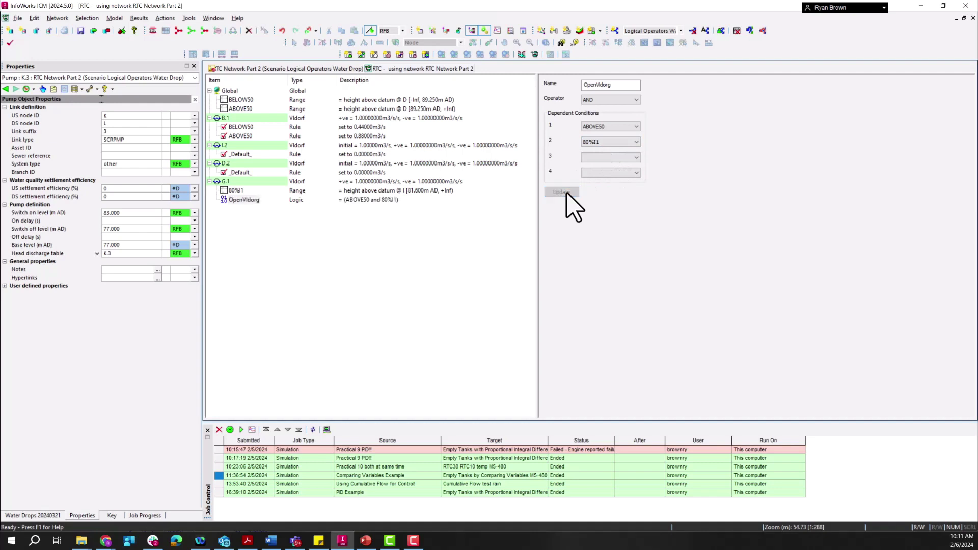
Step: Insert a dependent rule under regulator G.1 with OpenVldorg as its condition
{"action": "left_click", "coordinate": [224, 181]}
{"action": "right_click", "coordinate": [227, 182]}
{"action": "mouse_move", "coordinate": [270, 237]}
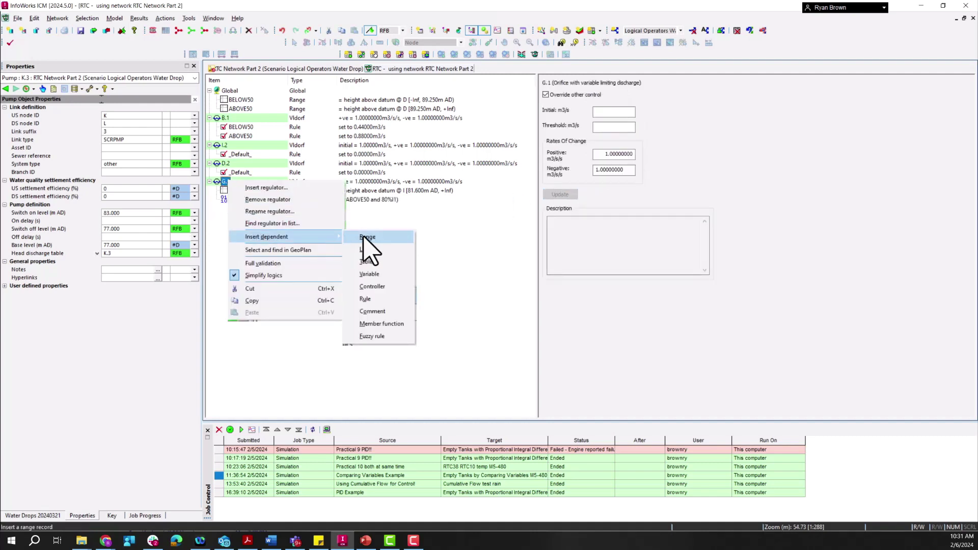
{"action": "left_click", "coordinate": [367, 299]}
{"action": "left_click", "coordinate": [604, 85]}
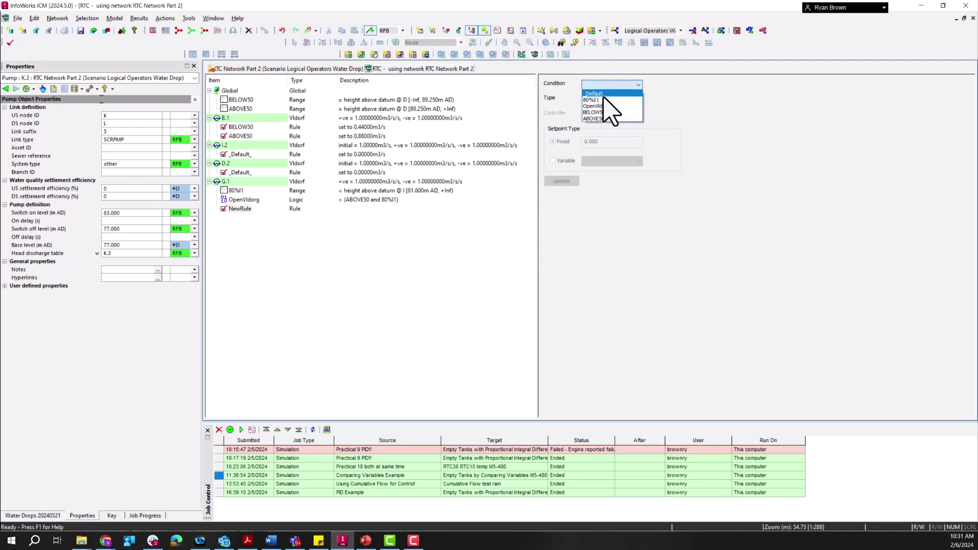
{"action": "left_click", "coordinate": [611, 106]}
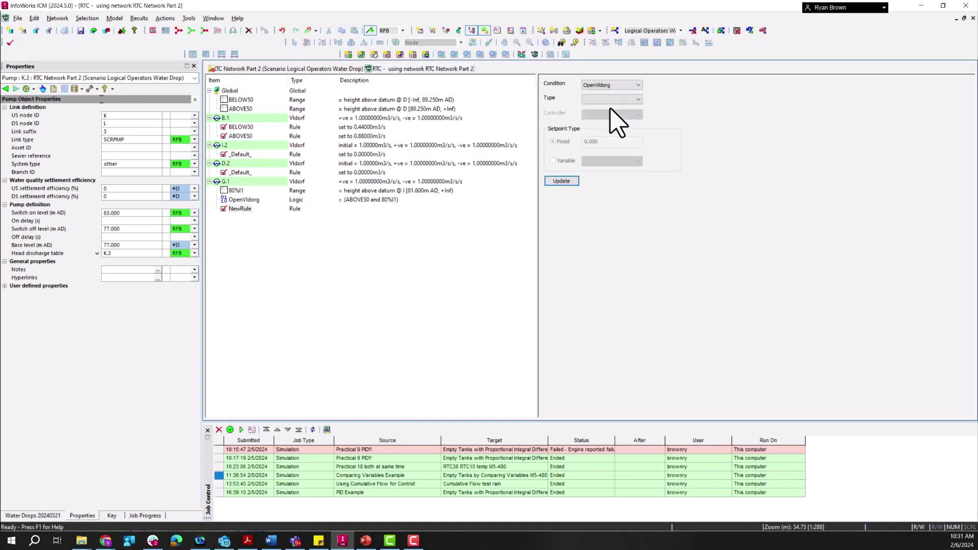
Step: Set the new G.1 rule's type to POS with a fixed setpoint of 1.98 m3/s, and update it
{"action": "left_click", "coordinate": [611, 99]}
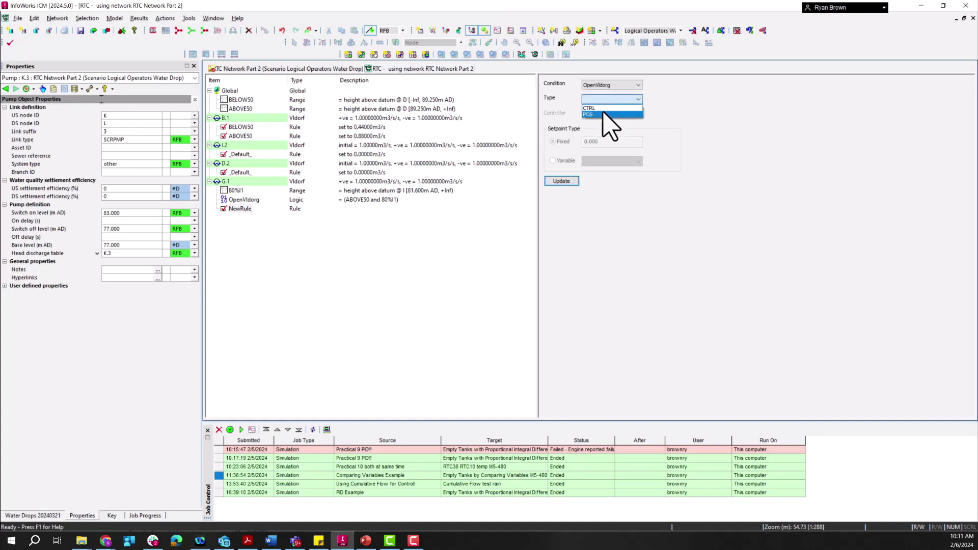
{"action": "left_click", "coordinate": [606, 114]}
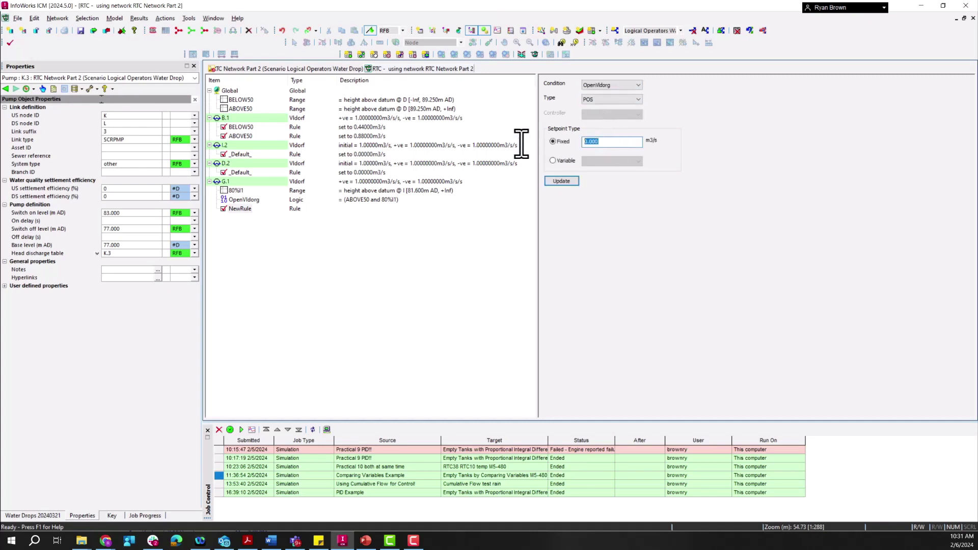
{"action": "type", "text": "1.98"}
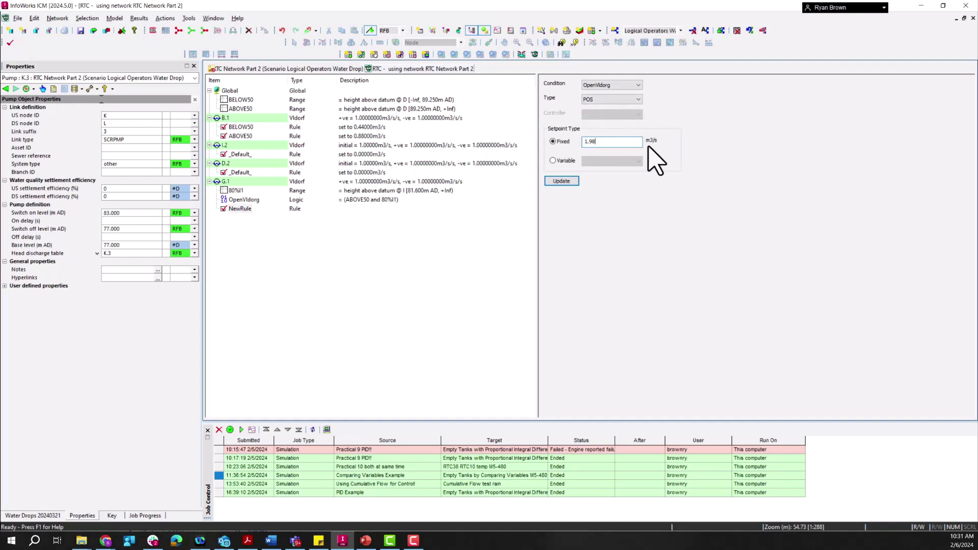
{"action": "left_click", "coordinate": [561, 182]}
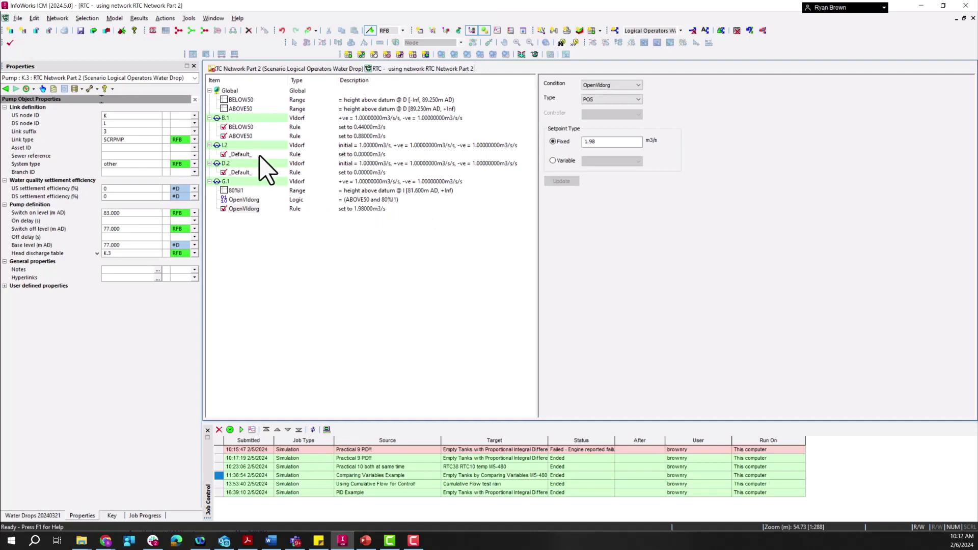
Step: Insert screw pump K.3 as a new regulator in the RTC
{"action": "right_click", "coordinate": [224, 90]}
{"action": "left_click", "coordinate": [249, 95]}
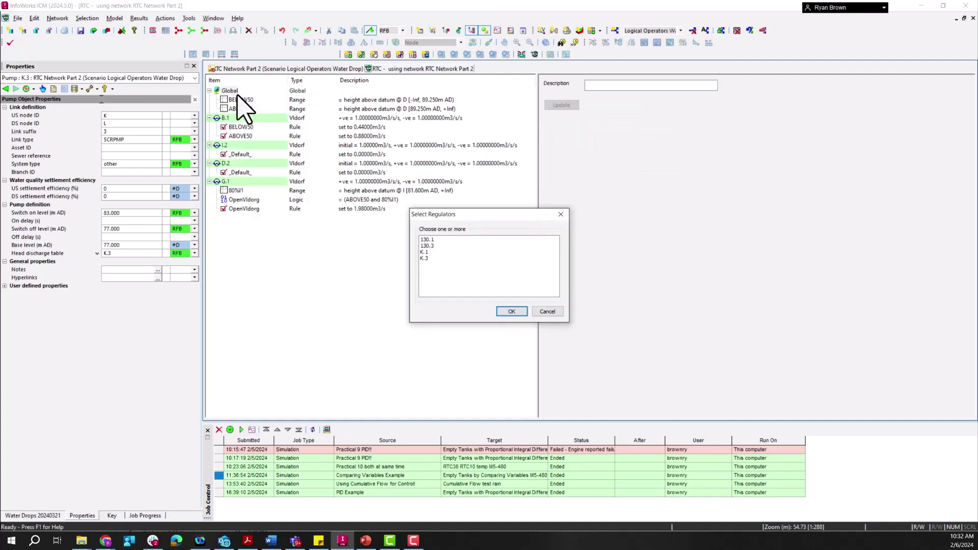
{"action": "left_click", "coordinate": [428, 259]}
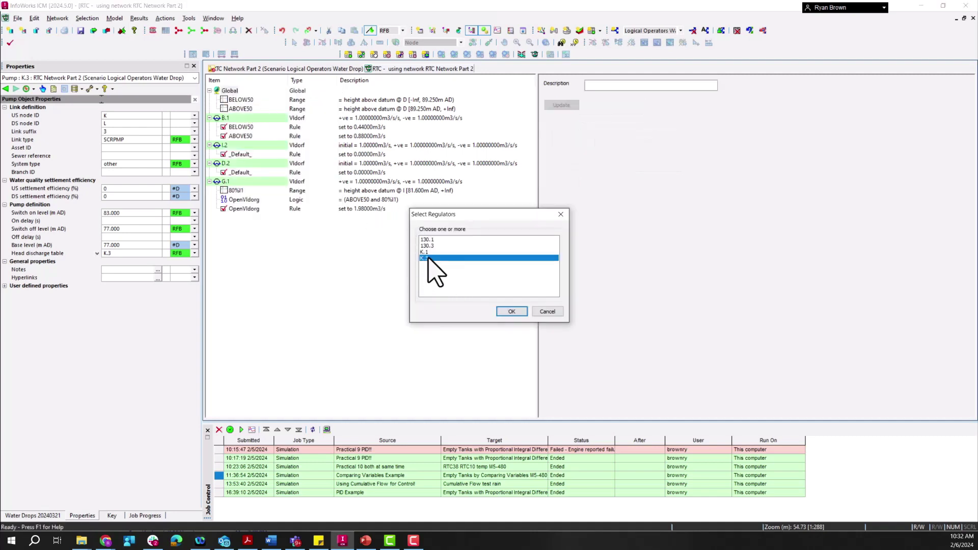
{"action": "left_click", "coordinate": [512, 312]}
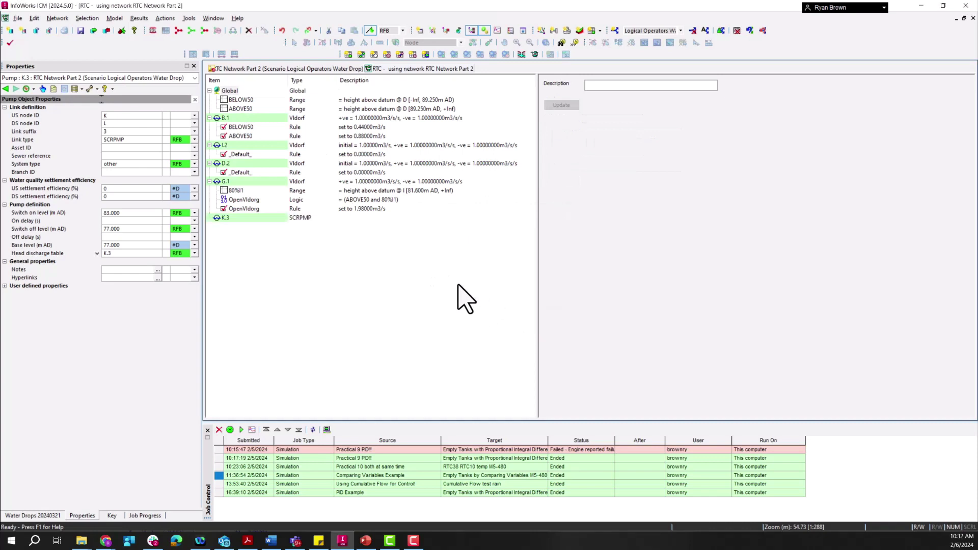
Step: Insert a dependent range under regulator K.3 and name it 80%I2
{"action": "right_click", "coordinate": [226, 218]}
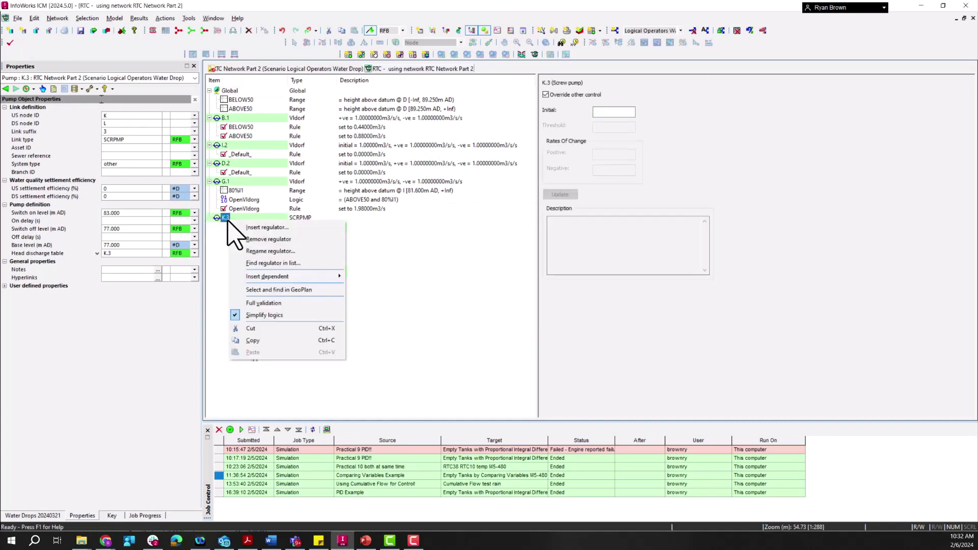
{"action": "left_click", "coordinate": [367, 277]}
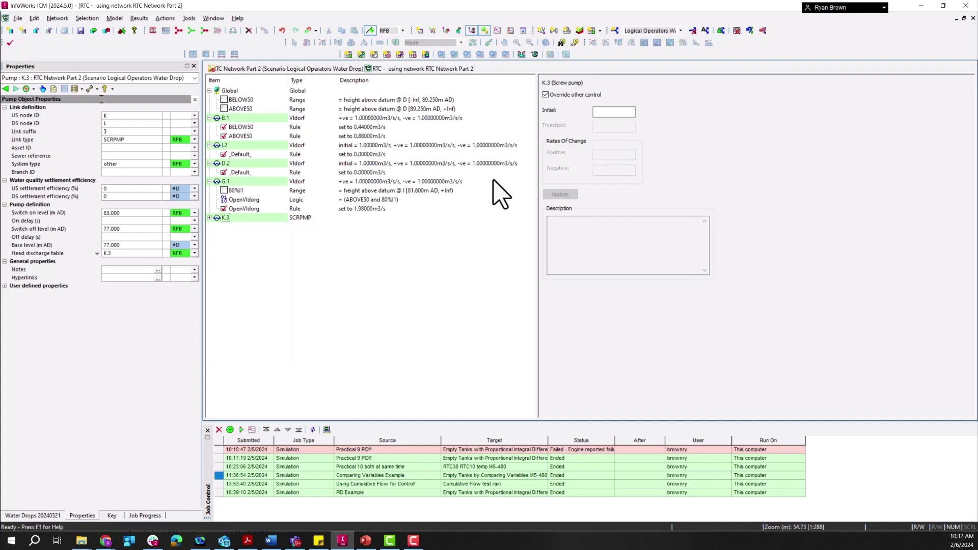
{"action": "left_click", "coordinate": [209, 218]}
{"action": "left_click", "coordinate": [255, 228]}
{"action": "left_click", "coordinate": [649, 85]}
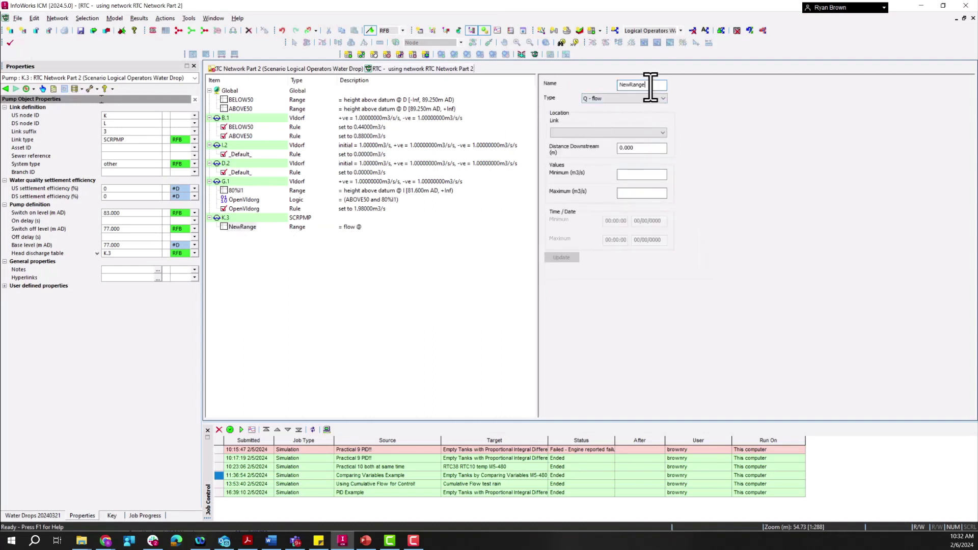
{"action": "double_click", "coordinate": [649, 85]}
{"action": "type", "text": "80%I2"}
Step: Define the 80%I2 range as Z - height above datum at node I with a minimum of 81.6 m AD, and update it
{"action": "left_click", "coordinate": [601, 100]}
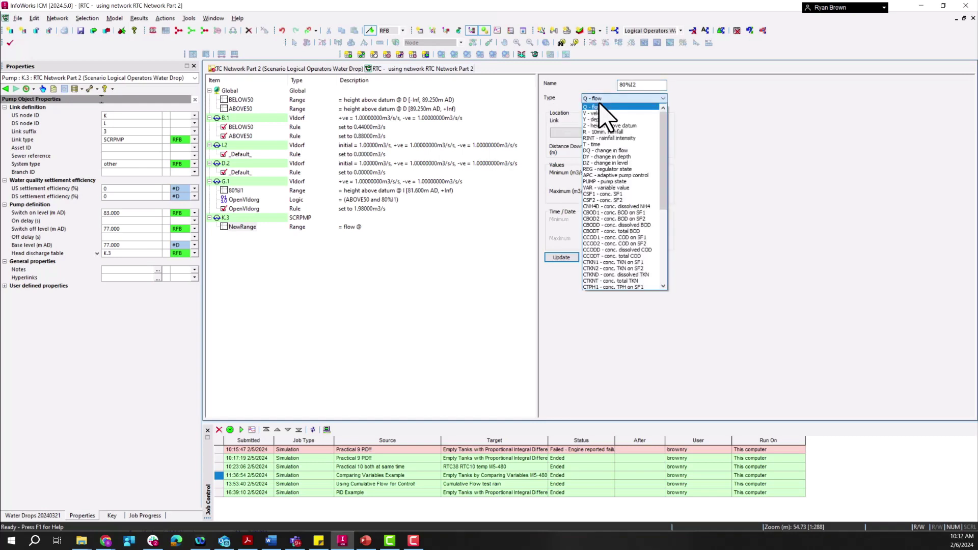
{"action": "left_click", "coordinate": [611, 125]}
{"action": "left_click", "coordinate": [614, 132]}
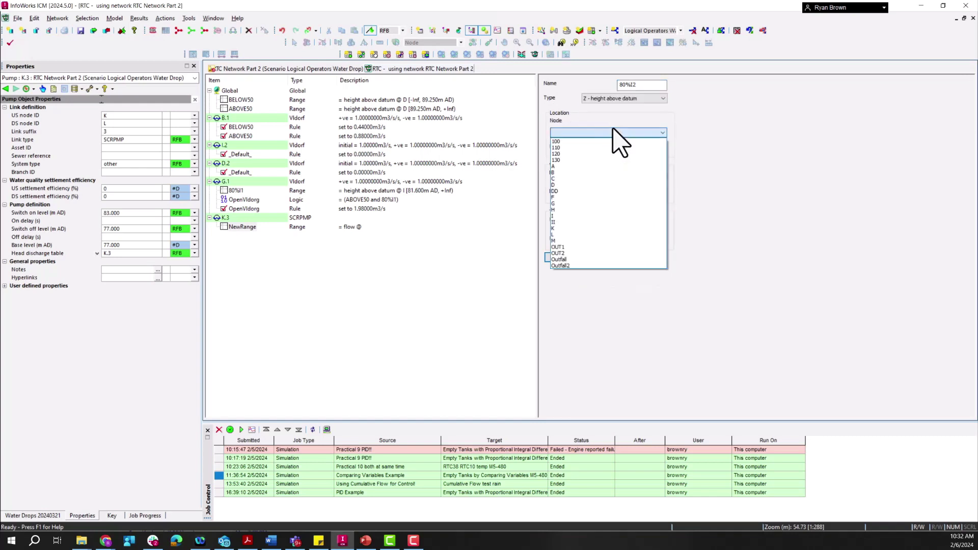
{"action": "left_click", "coordinate": [581, 216]}
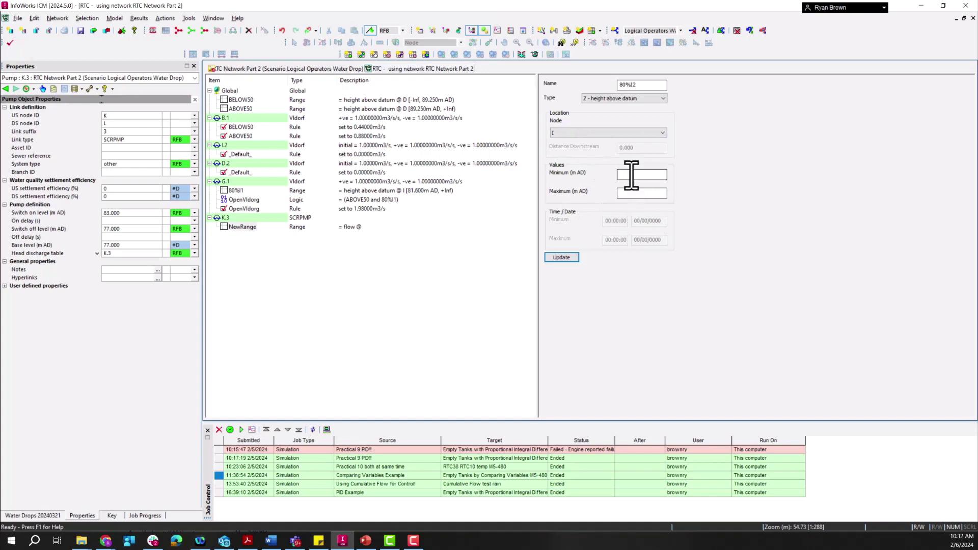
{"action": "type", "text": "81.6"}
{"action": "left_click", "coordinate": [564, 257]}
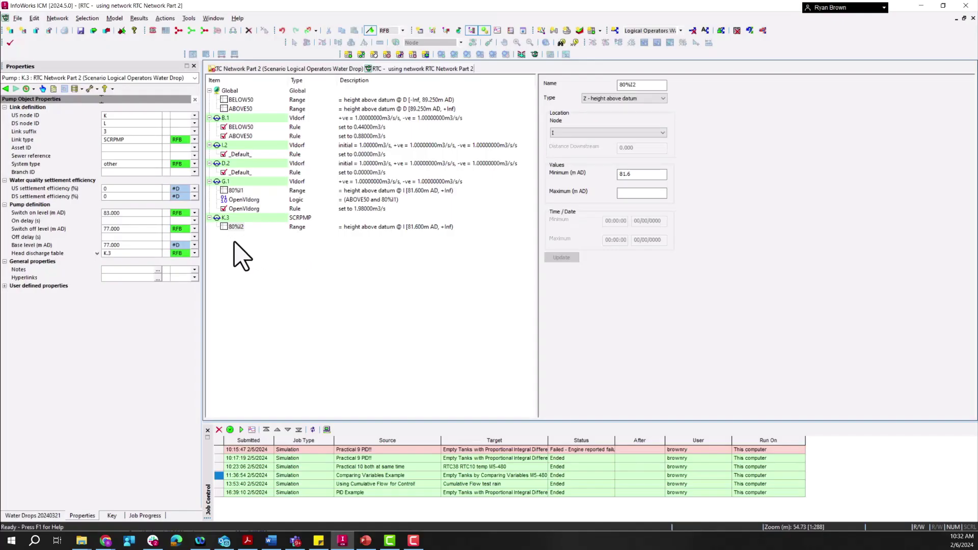
Step: Insert a dependent logic item under regulator K.3 and name it K3ON
{"action": "right_click", "coordinate": [226, 218]}
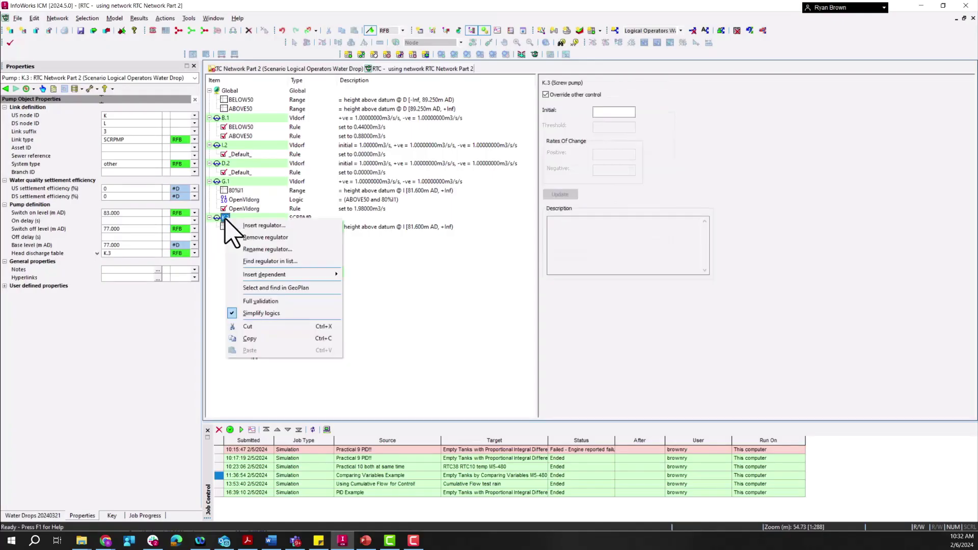
{"action": "mouse_move", "coordinate": [262, 276]}
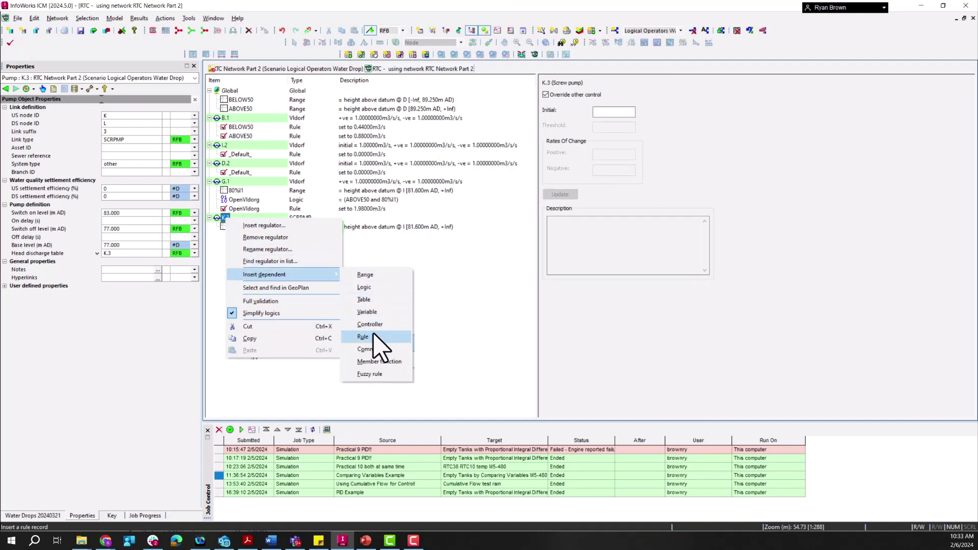
{"action": "left_click", "coordinate": [370, 288]}
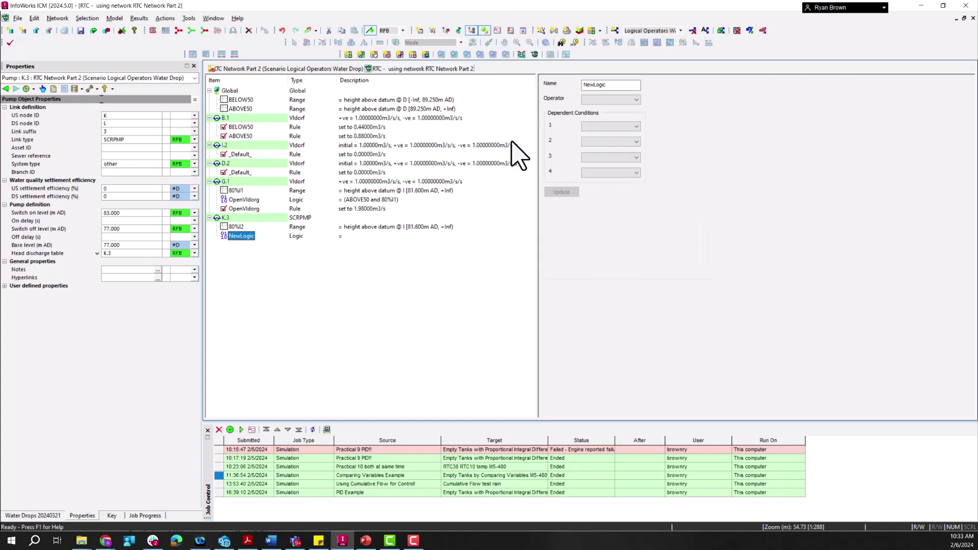
{"action": "double_click", "coordinate": [611, 85]}
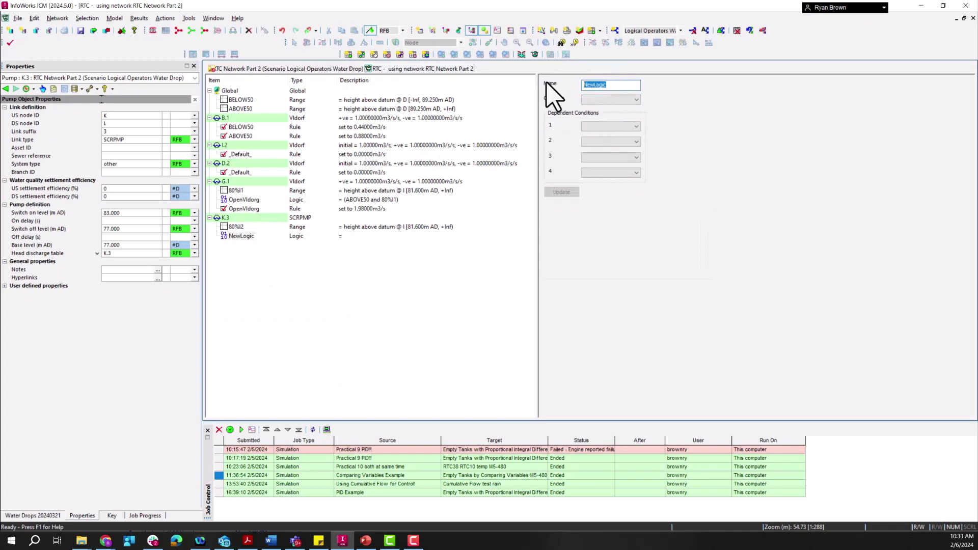
{"action": "type", "text": "K3ON"}
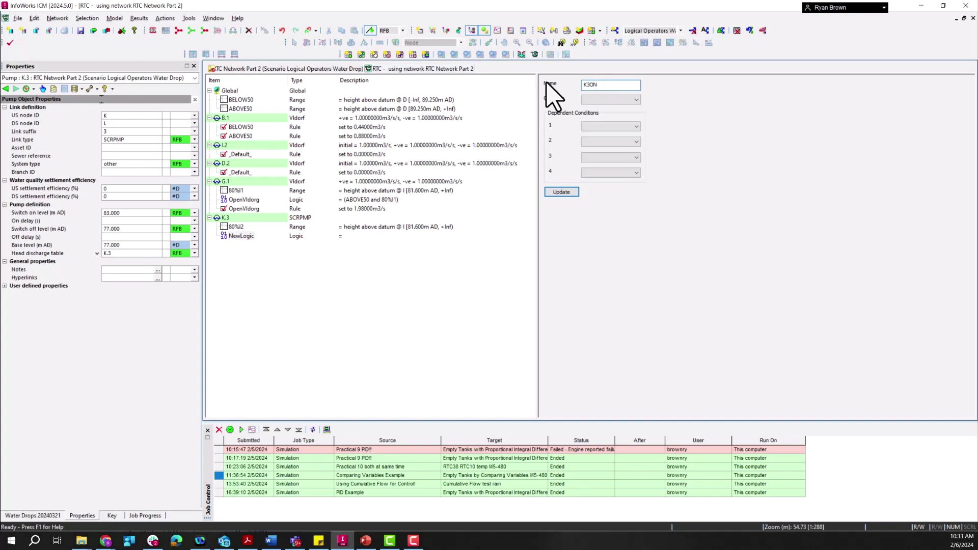
Step: Define the K3ON logic with the AND operator on conditions 80%I2 and ABOVE50, and update it
{"action": "left_click", "coordinate": [612, 100]}
{"action": "left_click", "coordinate": [602, 109]}
{"action": "left_click", "coordinate": [606, 127]}
{"action": "left_click", "coordinate": [600, 141]}
{"action": "left_click", "coordinate": [612, 141]}
{"action": "left_click", "coordinate": [606, 169]}
{"action": "left_click", "coordinate": [565, 193]}
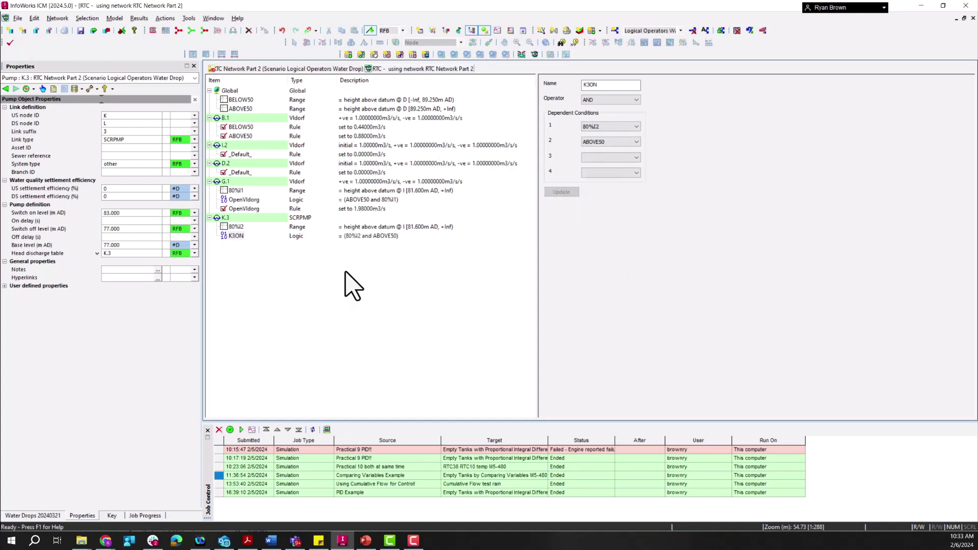
Step: Insert a dependent rule under regulator K.3 with condition _Default_ and type OFF, and update it
{"action": "right_click", "coordinate": [226, 218]}
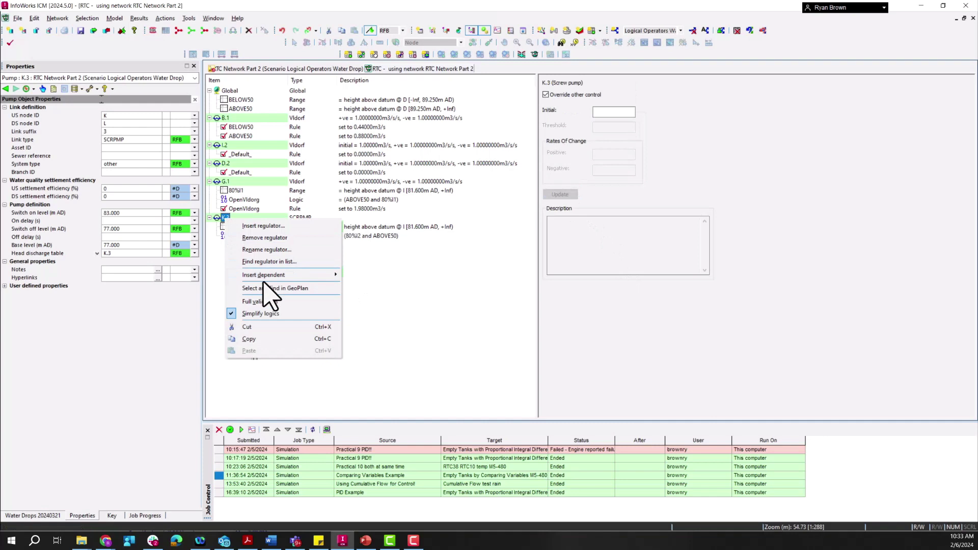
{"action": "mouse_move", "coordinate": [260, 276]}
{"action": "left_click", "coordinate": [372, 340]}
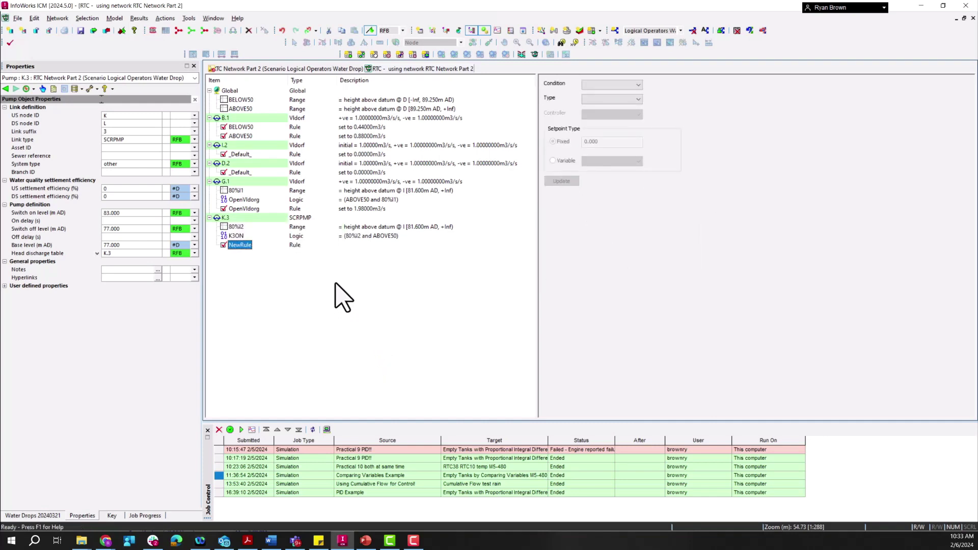
{"action": "left_click", "coordinate": [611, 85]}
{"action": "left_click", "coordinate": [602, 100]}
{"action": "left_click", "coordinate": [611, 85]}
{"action": "left_click", "coordinate": [594, 94]}
{"action": "left_click", "coordinate": [607, 100]}
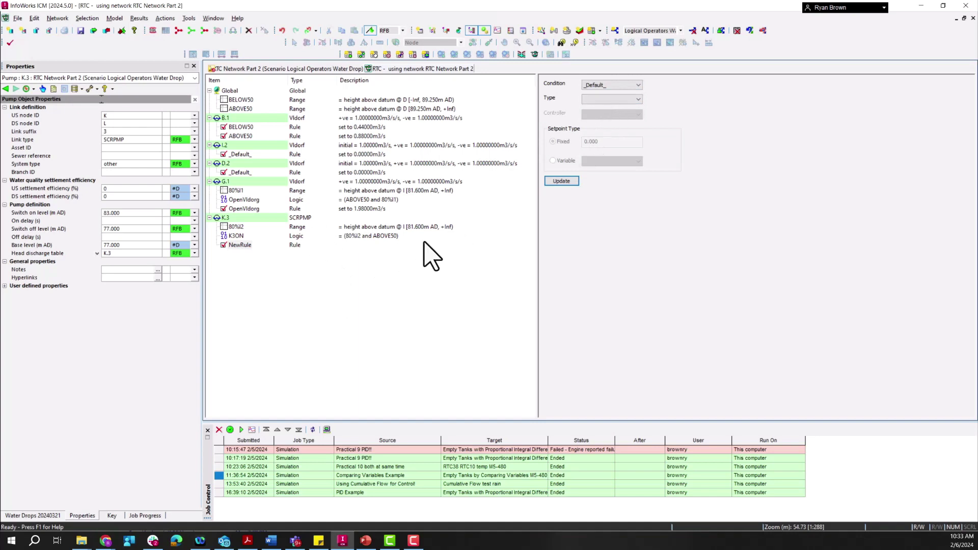
{"action": "left_click", "coordinate": [614, 101]}
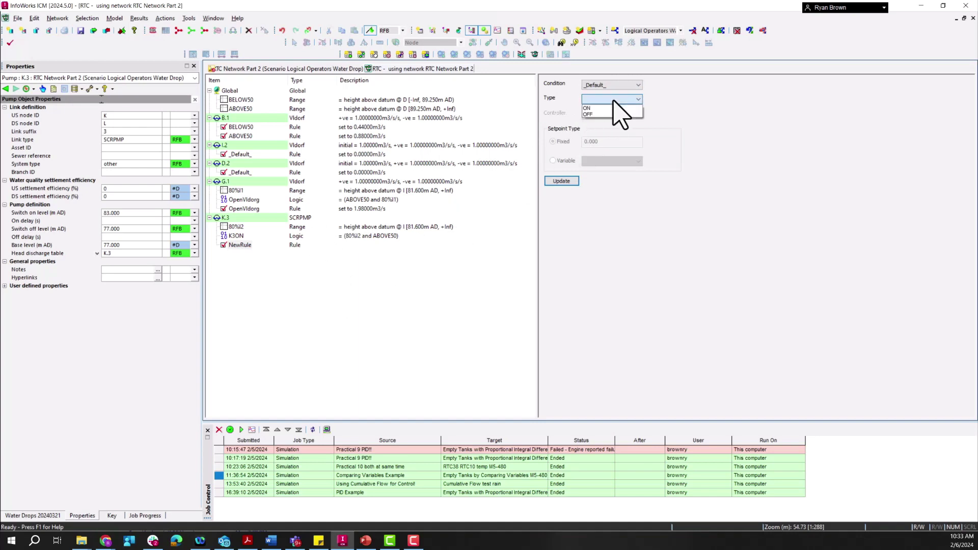
{"action": "left_click", "coordinate": [614, 114]}
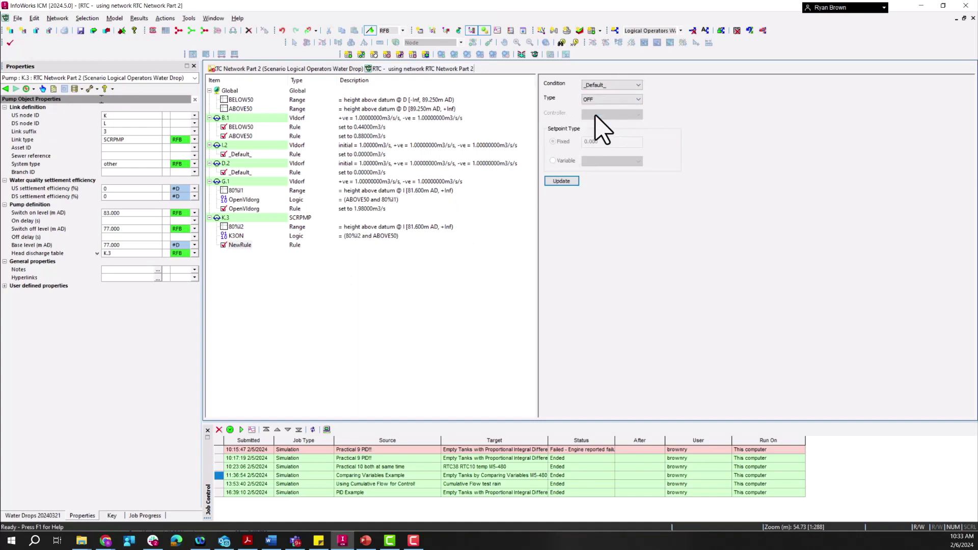
{"action": "left_click", "coordinate": [561, 181]}
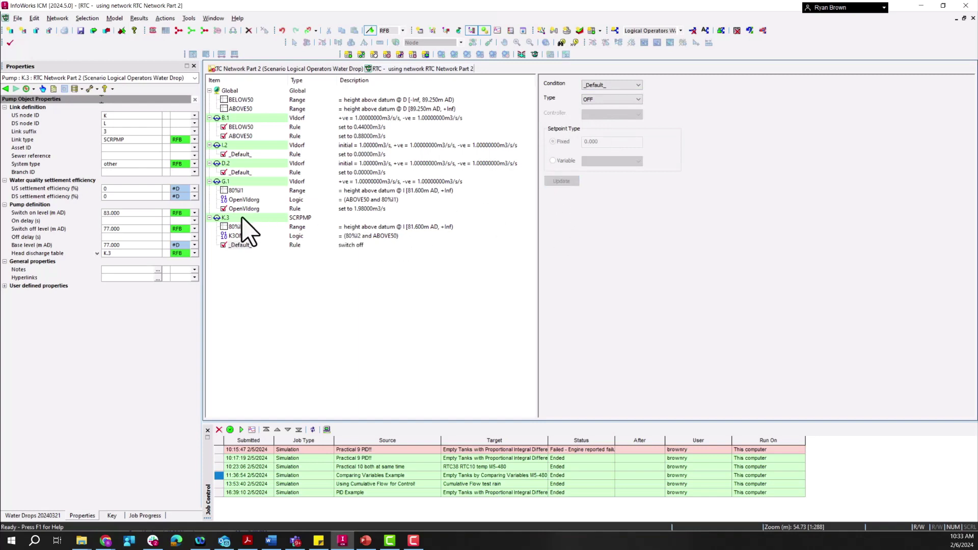
Step: Insert a second dependent rule under regulator K.3 with condition K3ON and type ON, and update it
{"action": "left_click", "coordinate": [225, 218]}
{"action": "right_click", "coordinate": [225, 219]}
{"action": "mouse_move", "coordinate": [328, 275]}
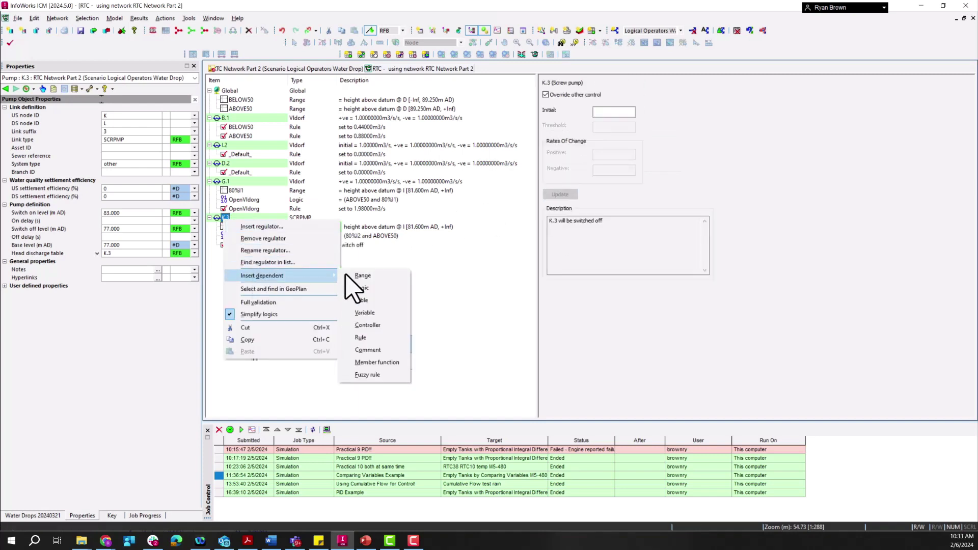
{"action": "left_click", "coordinate": [376, 337]}
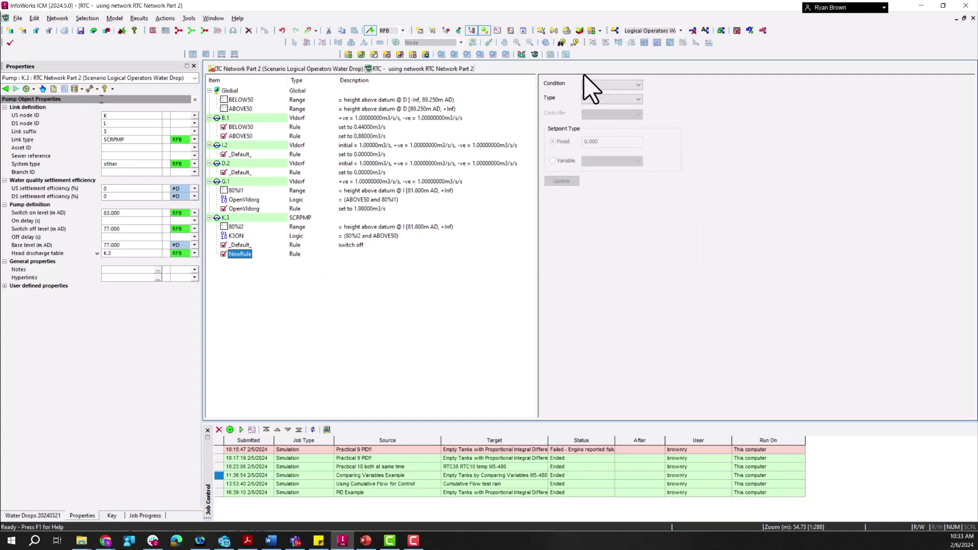
{"action": "left_click", "coordinate": [592, 85]}
{"action": "left_click", "coordinate": [591, 106]}
{"action": "left_click", "coordinate": [611, 99]}
{"action": "left_click", "coordinate": [603, 106]}
{"action": "left_click", "coordinate": [568, 181]}
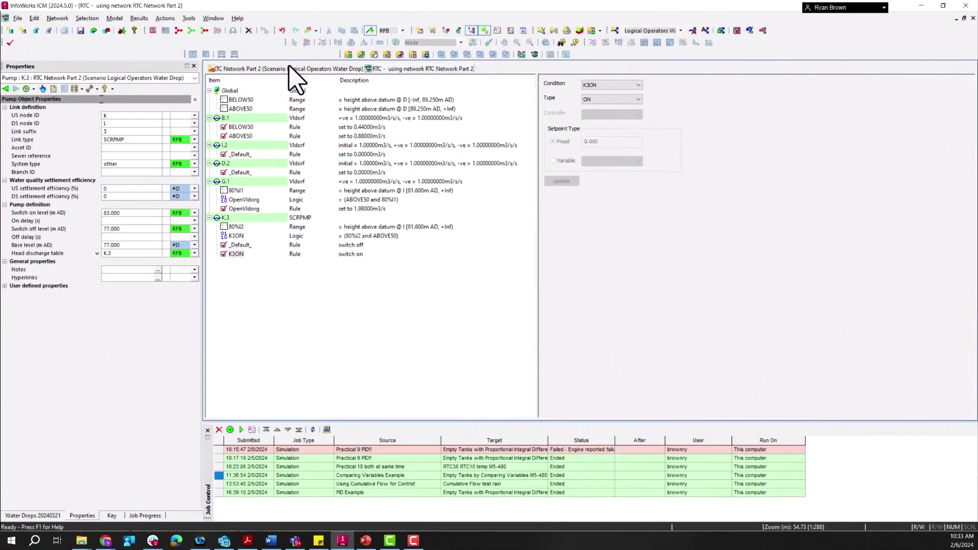
Step: Close all open network and RTC views and open the Logical Operators Results workspace
{"action": "left_click", "coordinate": [32, 516]}
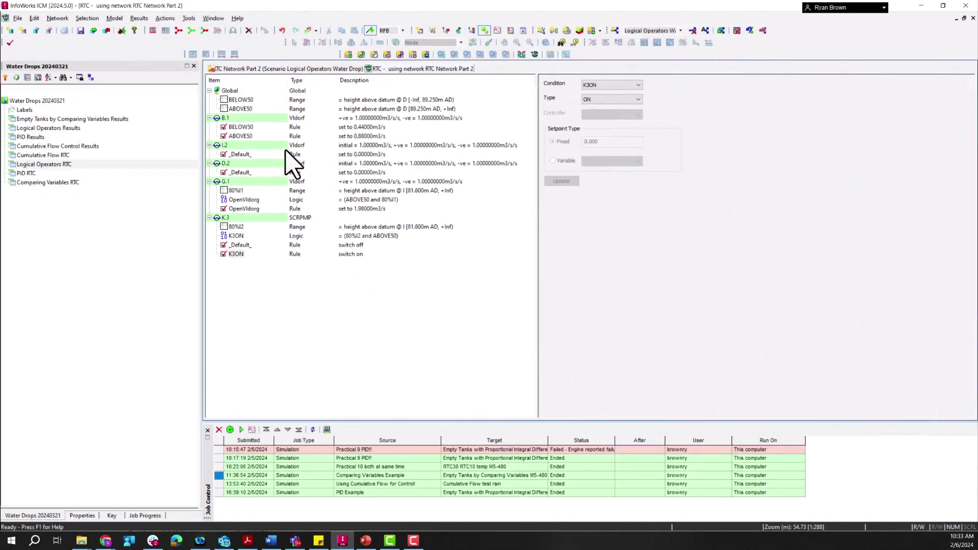
{"action": "right_click", "coordinate": [321, 71]}
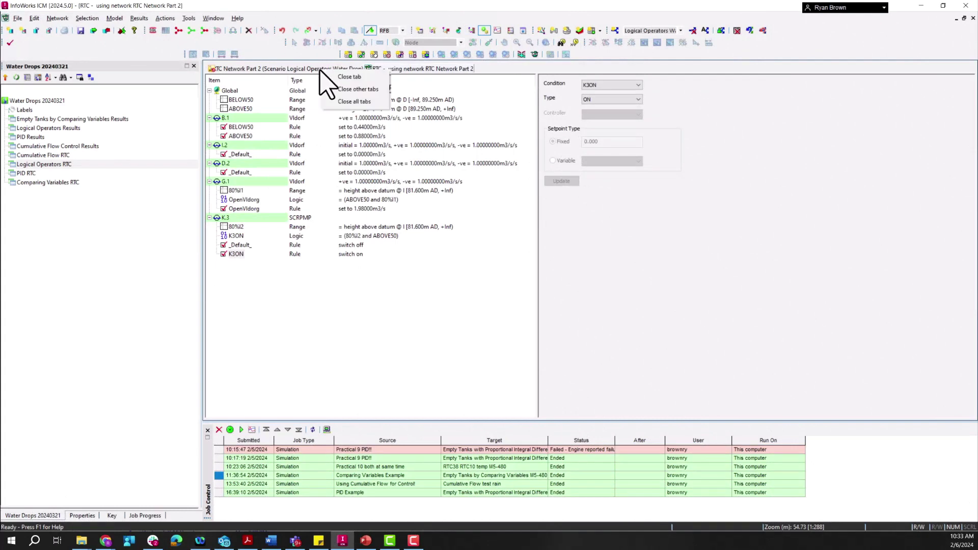
{"action": "left_click", "coordinate": [348, 101]}
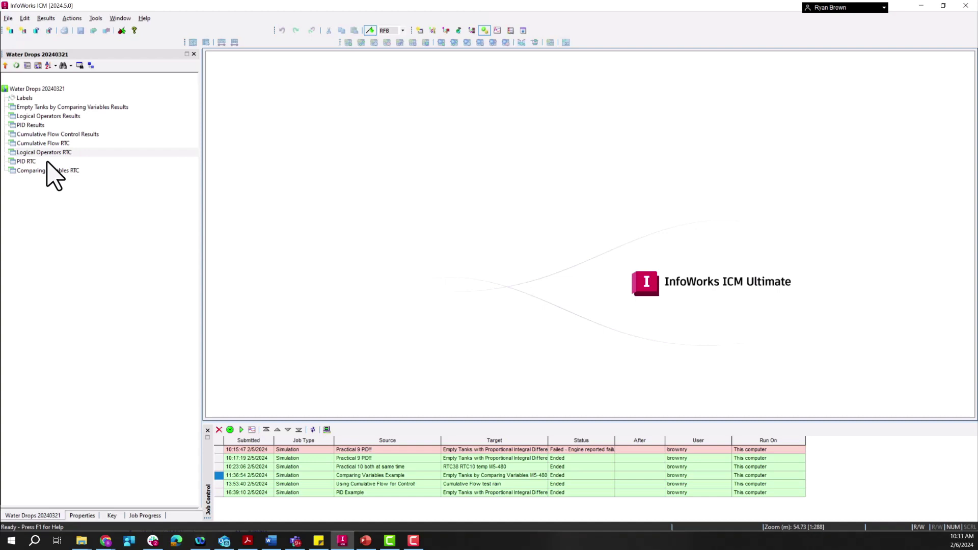
{"action": "left_click", "coordinate": [41, 116]}
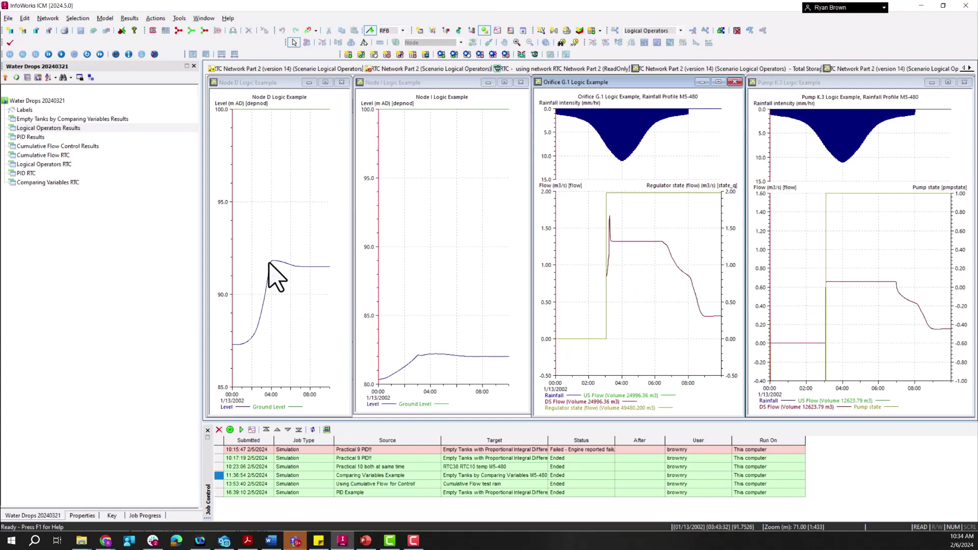
Step: Examine the level graphs of nodes D and I against the regulator and pump states of orifice G.1 and pump K.3
{"action": "mouse_move", "coordinate": [272, 263]}
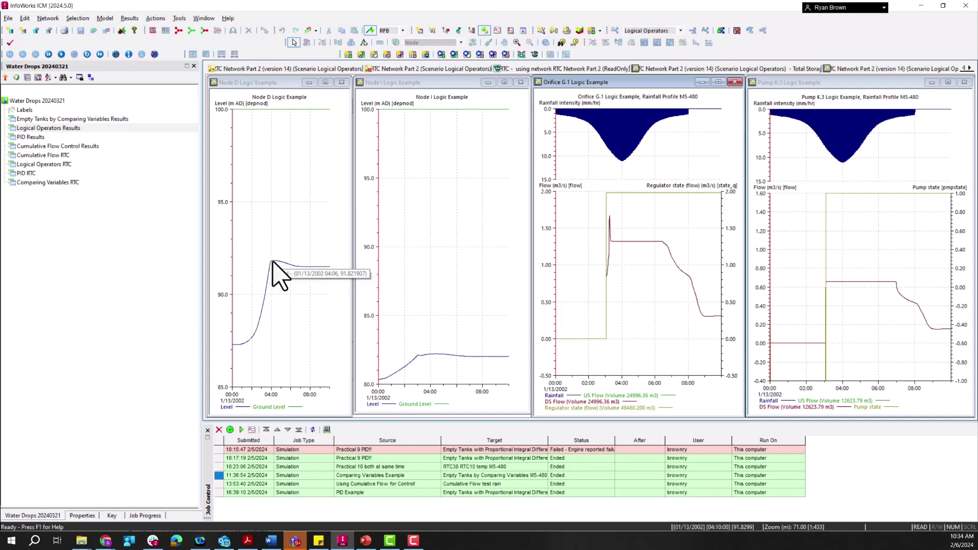
{"action": "left_click", "coordinate": [230, 88]}
{"action": "left_click", "coordinate": [419, 83]}
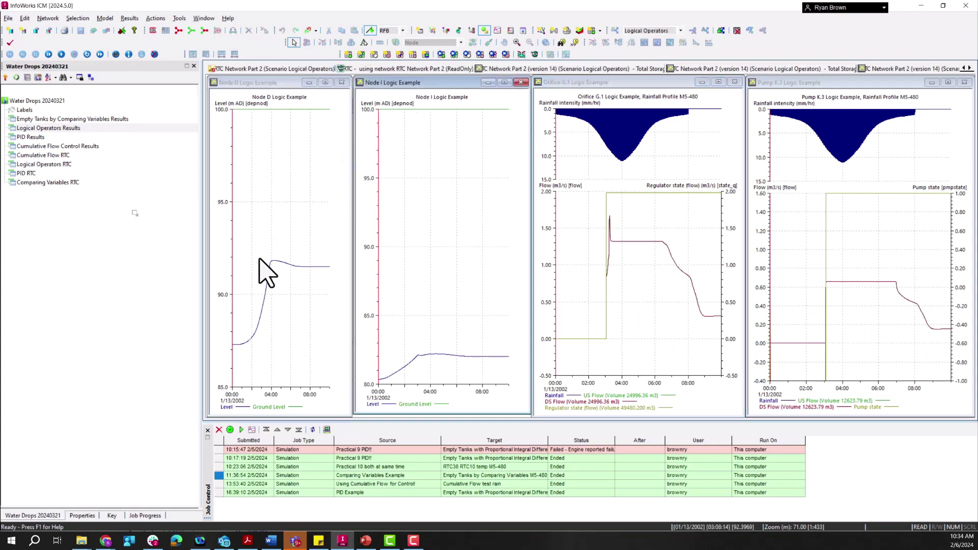
{"action": "mouse_move", "coordinate": [263, 305]}
{"action": "mouse_move", "coordinate": [413, 362]}
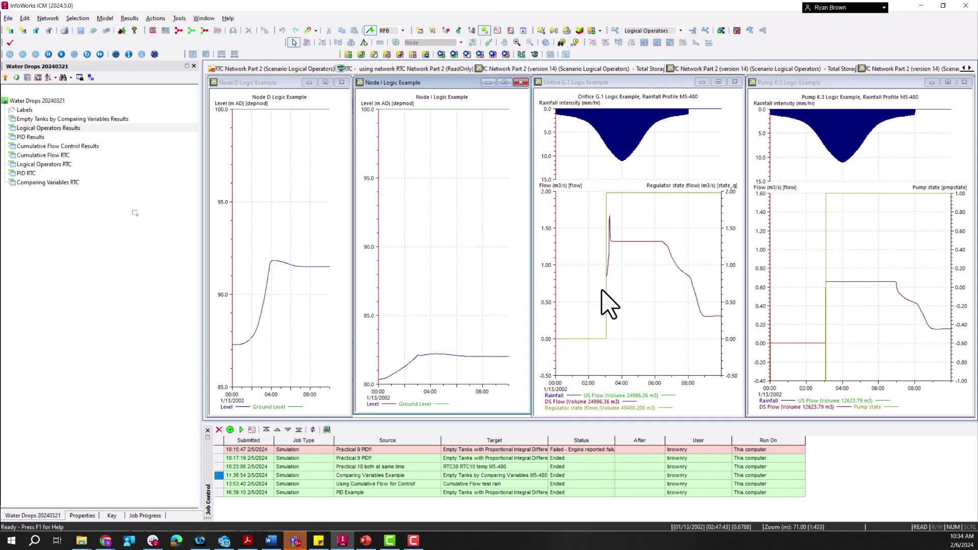
{"action": "mouse_move", "coordinate": [606, 195]}
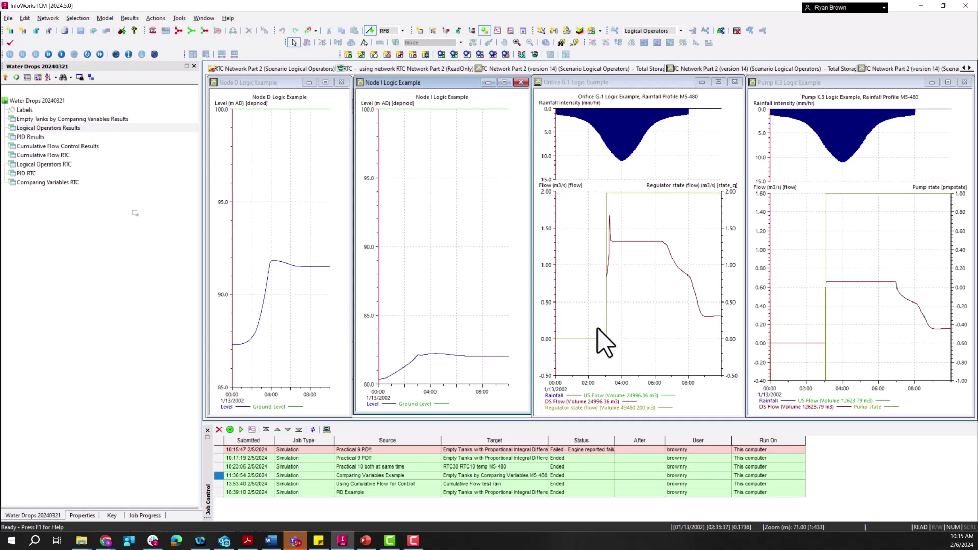
{"action": "mouse_move", "coordinate": [593, 339]}
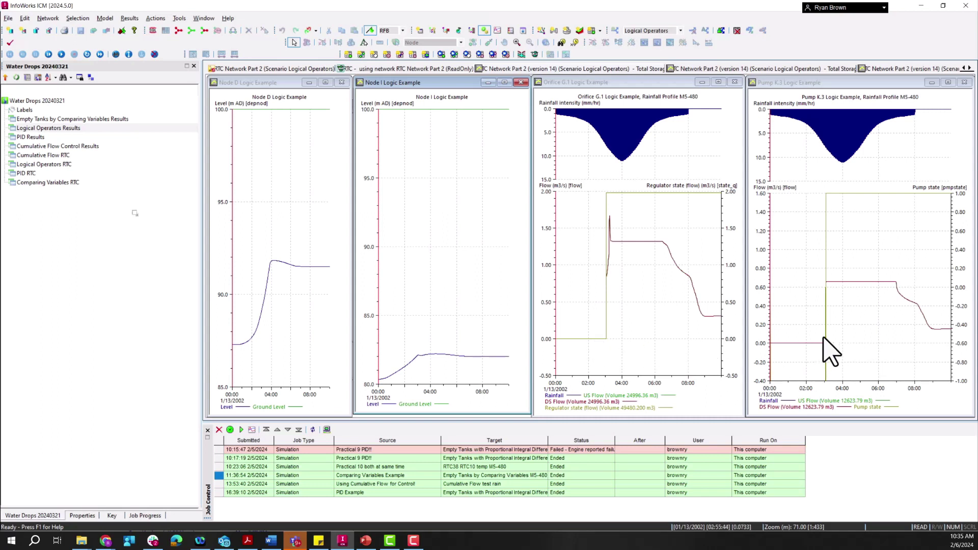
{"action": "mouse_move", "coordinate": [826, 335]}
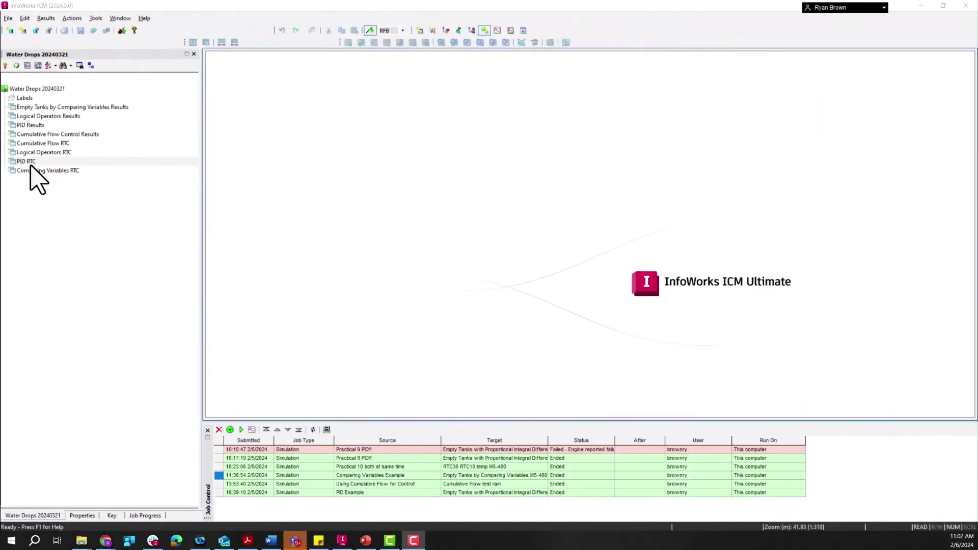
Step: Open the PID RTC workspace and bring up the real-time control definitions of its network
{"action": "left_click", "coordinate": [31, 164]}
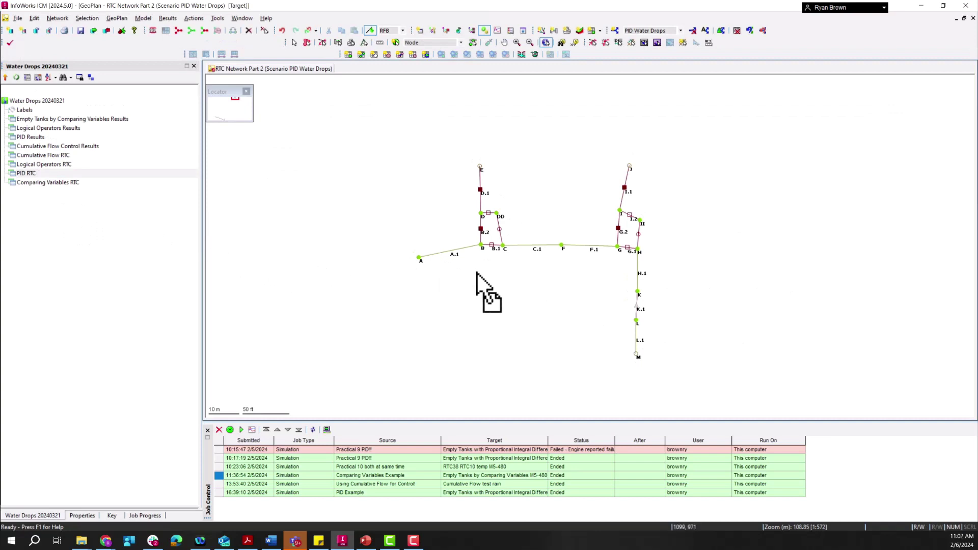
{"action": "left_click_drag", "start_coordinate": [517, 264], "coordinate": [482, 270]}
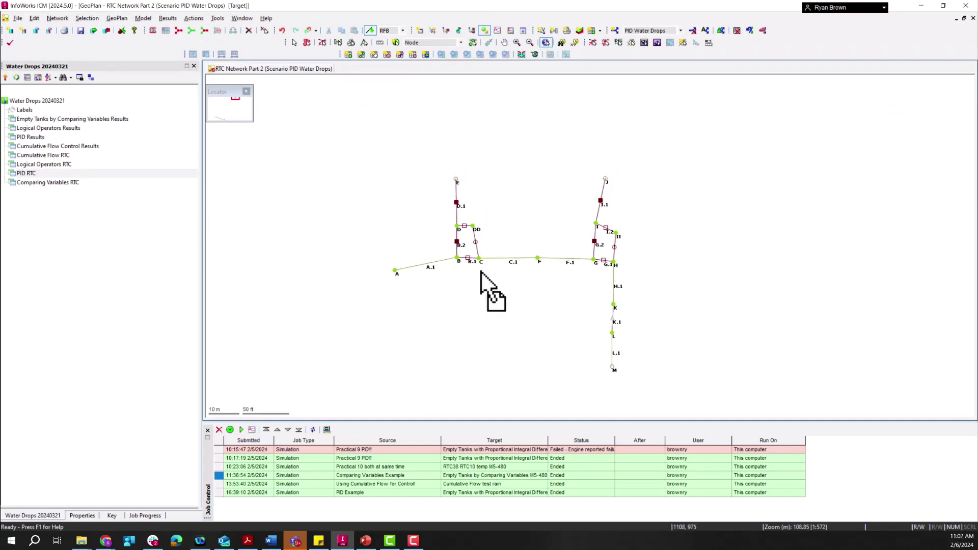
{"action": "scroll", "coordinate": [465, 230], "scroll_direction": "up", "scroll_amount": 2}
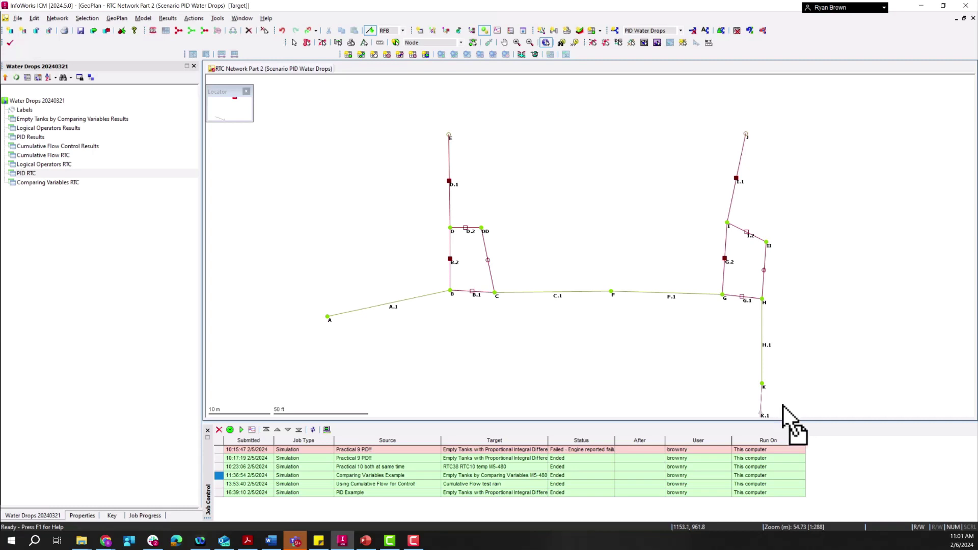
{"action": "left_click_drag", "start_coordinate": [781, 406], "coordinate": [753, 322]}
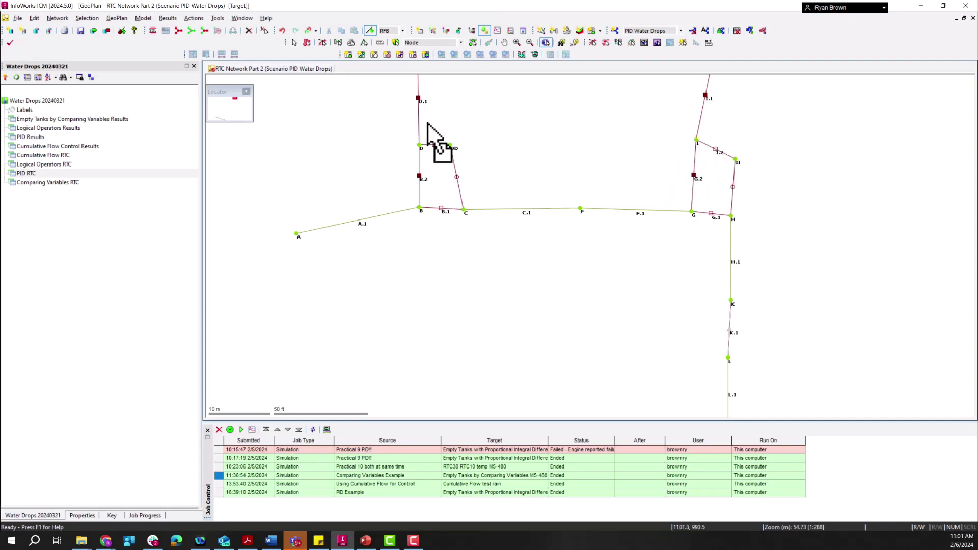
{"action": "left_click", "coordinate": [534, 54]}
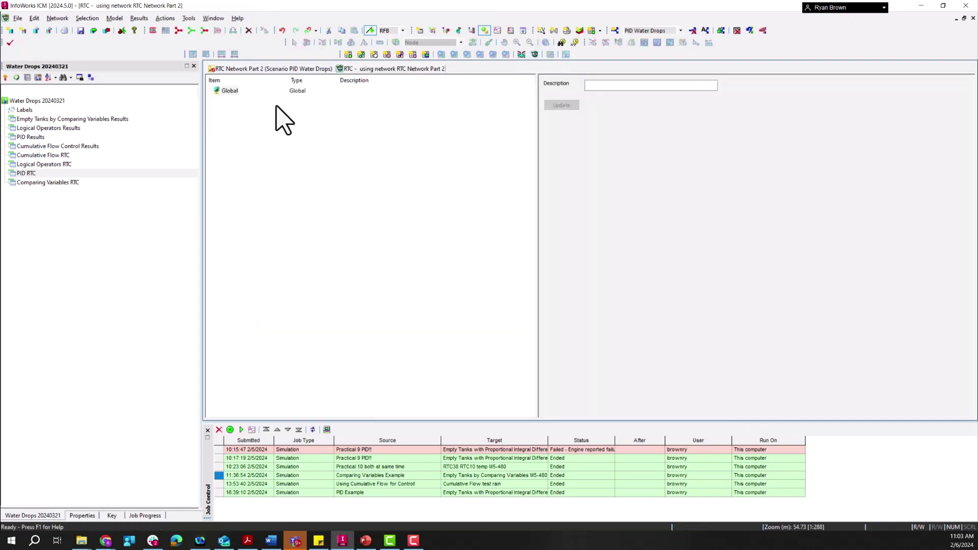
Step: Insert a dependent range under Global and name it SENSOR
{"action": "right_click", "coordinate": [230, 91]}
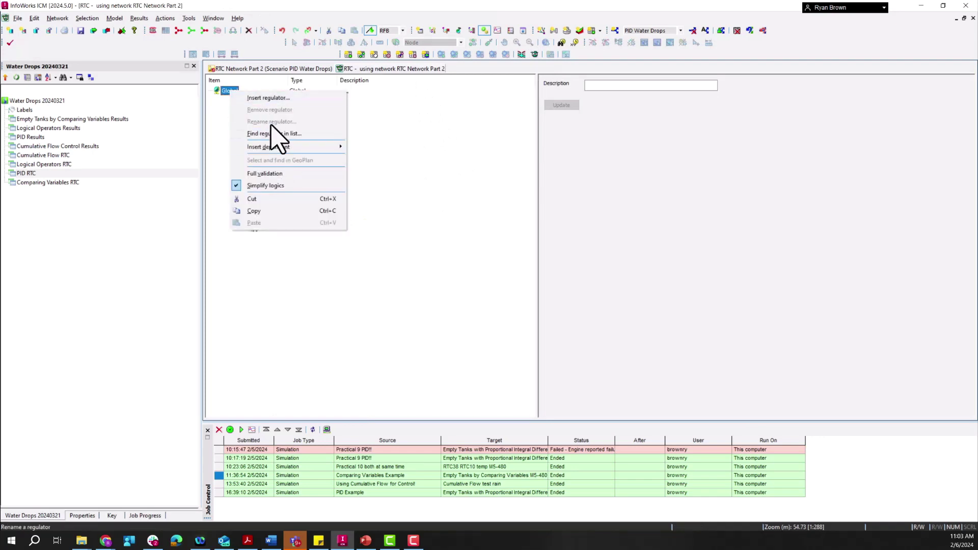
{"action": "mouse_move", "coordinate": [282, 147]}
{"action": "left_click", "coordinate": [410, 148]}
{"action": "left_click", "coordinate": [210, 90]}
{"action": "left_click", "coordinate": [235, 100]}
{"action": "double_click", "coordinate": [647, 85]}
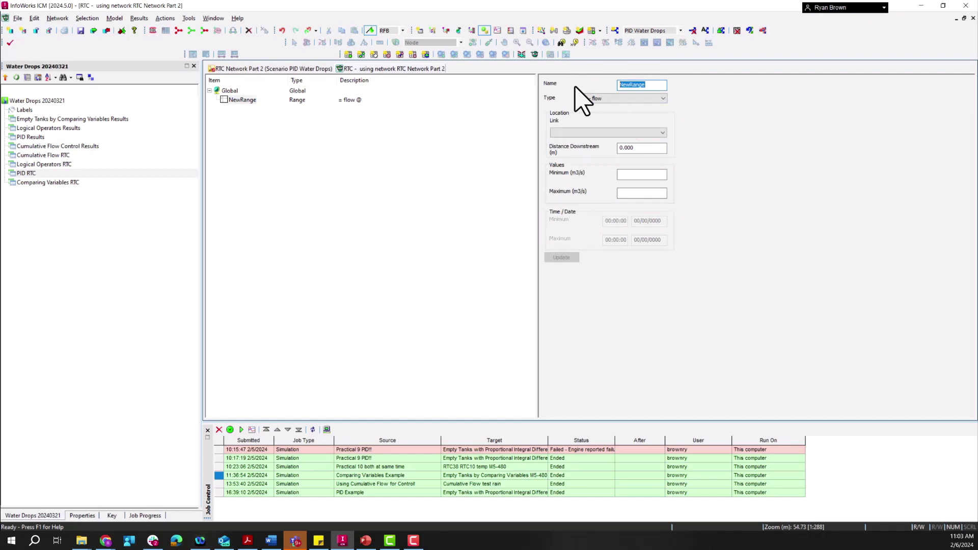
{"action": "type", "text": "SENS"}
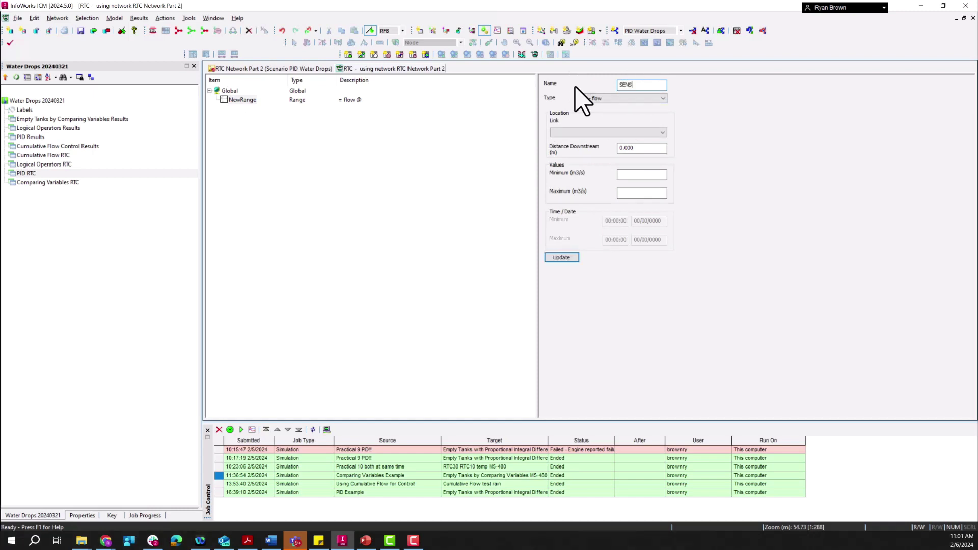
Step: Define the SENSOR range as Q - flow at link H.1 with minimum 0 and maximum 1 m3/s, and update it
{"action": "left_click", "coordinate": [587, 132]}
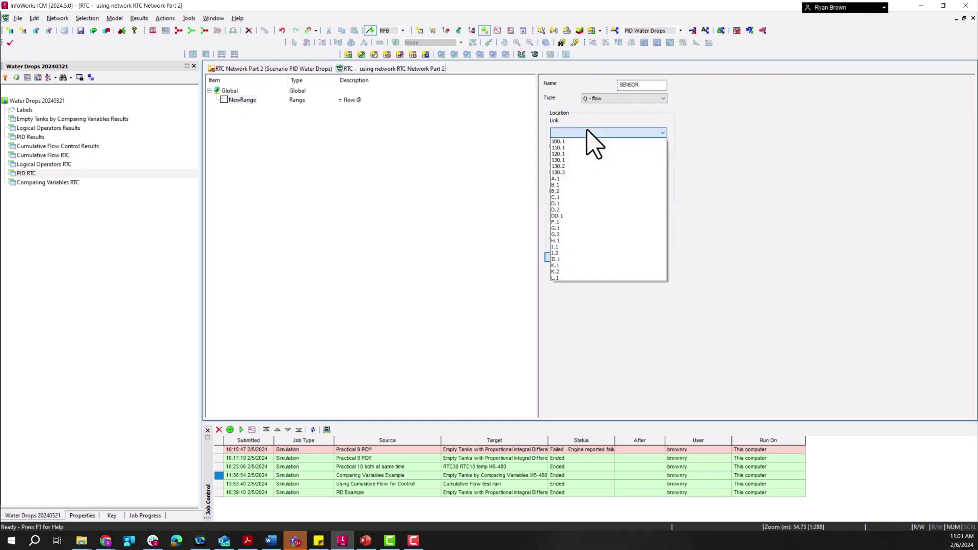
{"action": "left_click", "coordinate": [578, 241]}
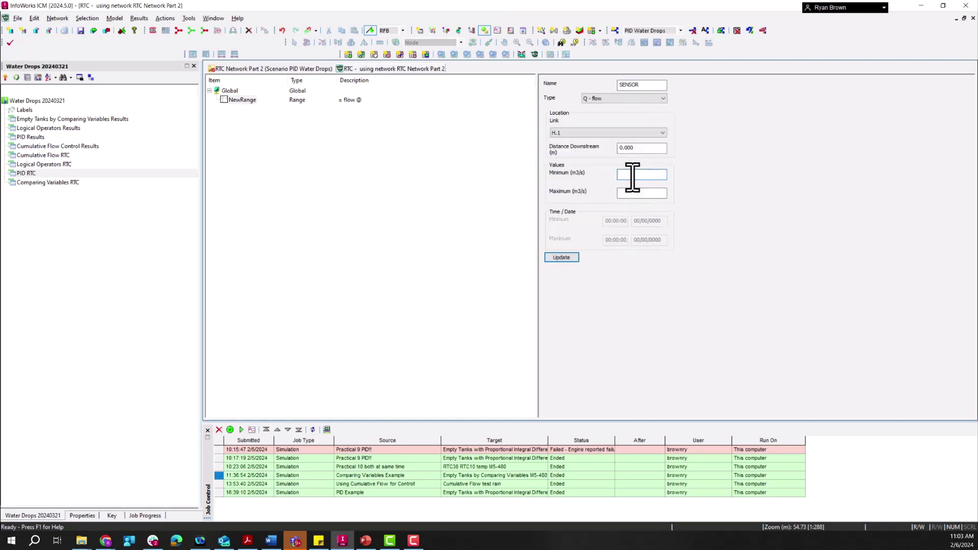
{"action": "type", "text": "0"}
{"action": "key", "text": "Tab"}
{"action": "left_click", "coordinate": [569, 257]}
Step: Insert a dependent controller under Global and name it CONTROL
{"action": "right_click", "coordinate": [231, 92]}
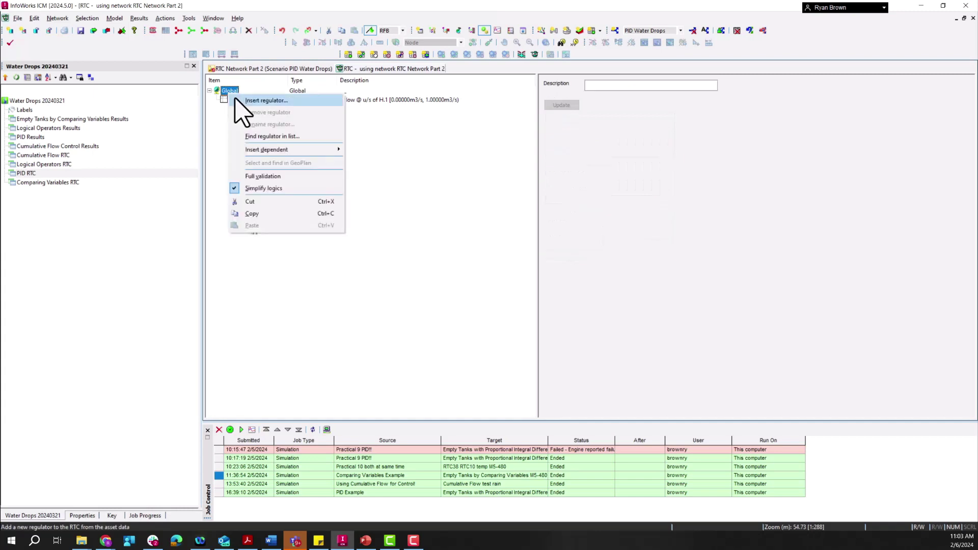
{"action": "mouse_move", "coordinate": [277, 150]}
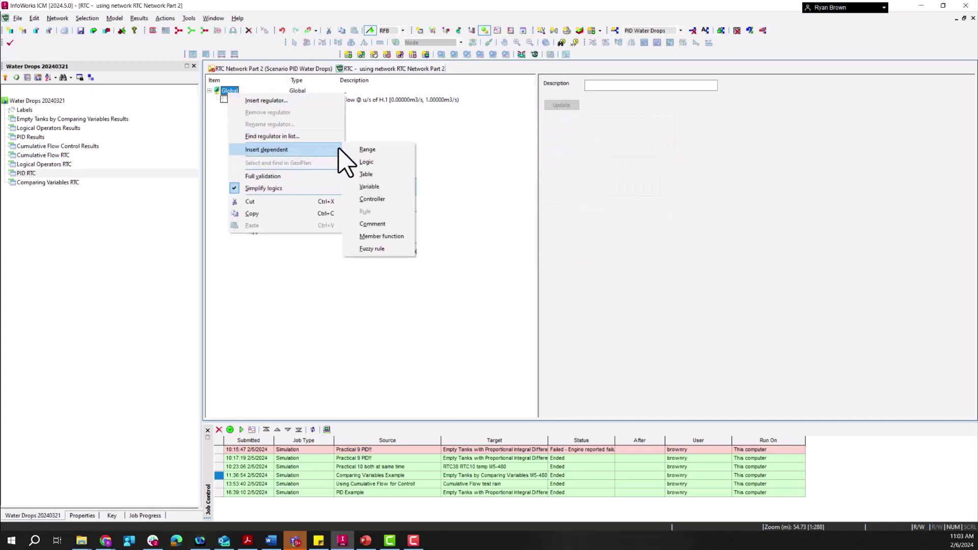
{"action": "left_click", "coordinate": [372, 199]}
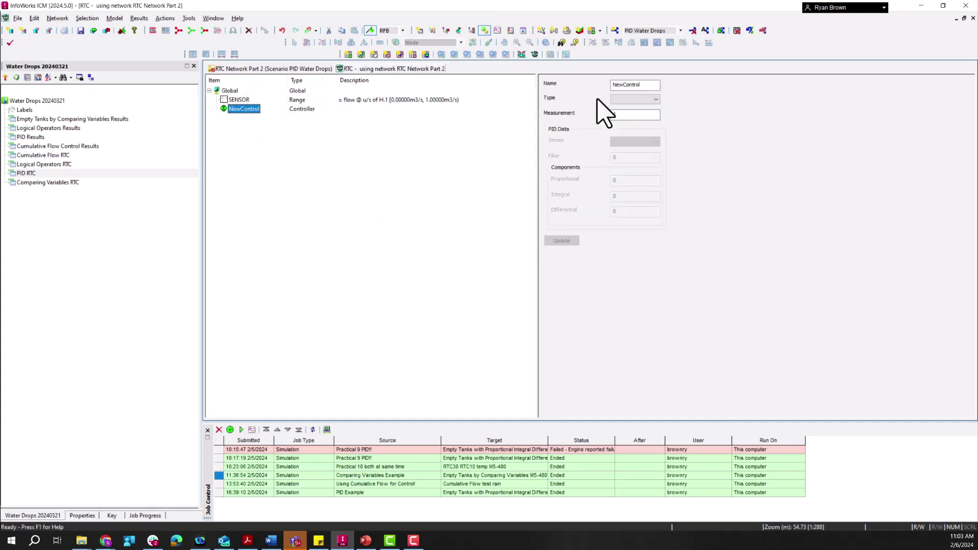
{"action": "double_click", "coordinate": [642, 85]}
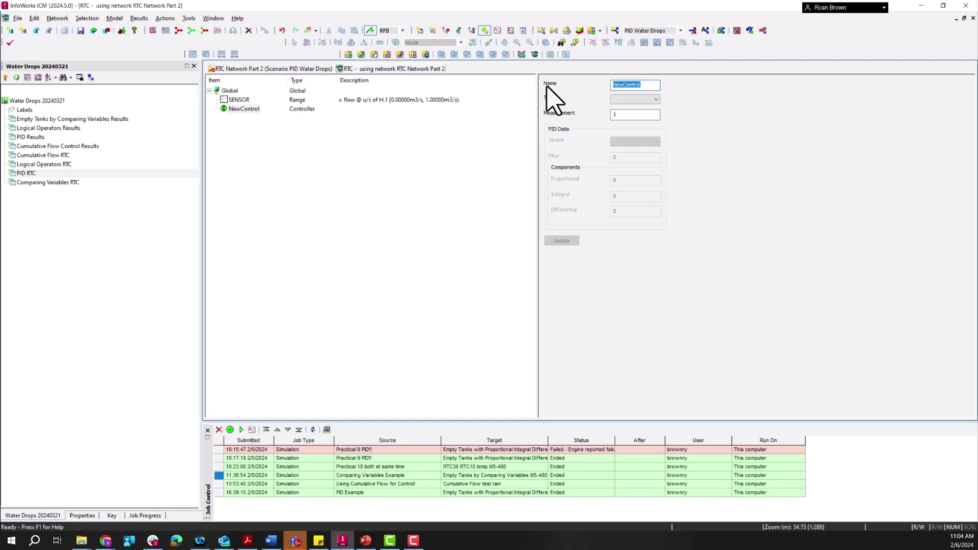
{"action": "type", "text": "CON"}
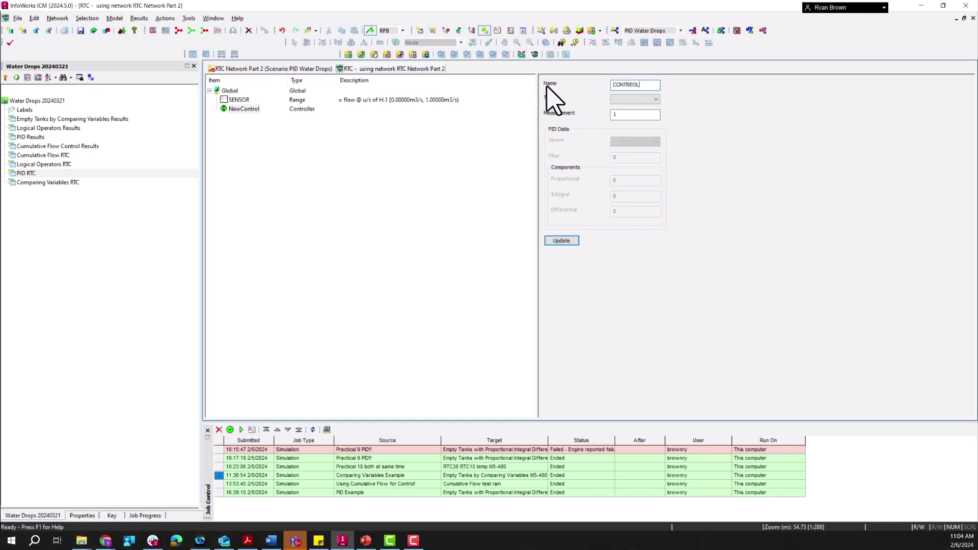
{"action": "type", "text": "TROL"}
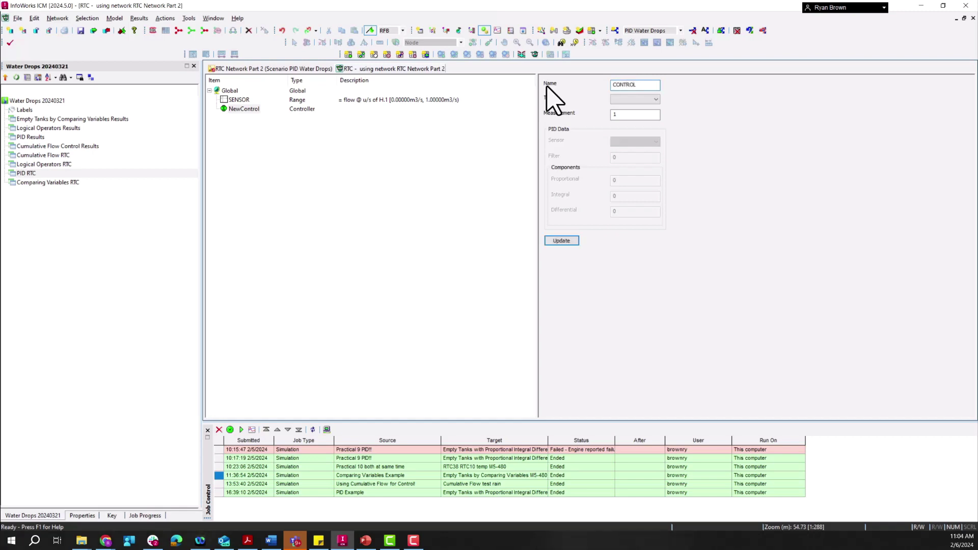
Step: Make the CONTROL controller a PID type with a measurement of 300 and SENSOR as its sensor
{"action": "left_click", "coordinate": [634, 100]}
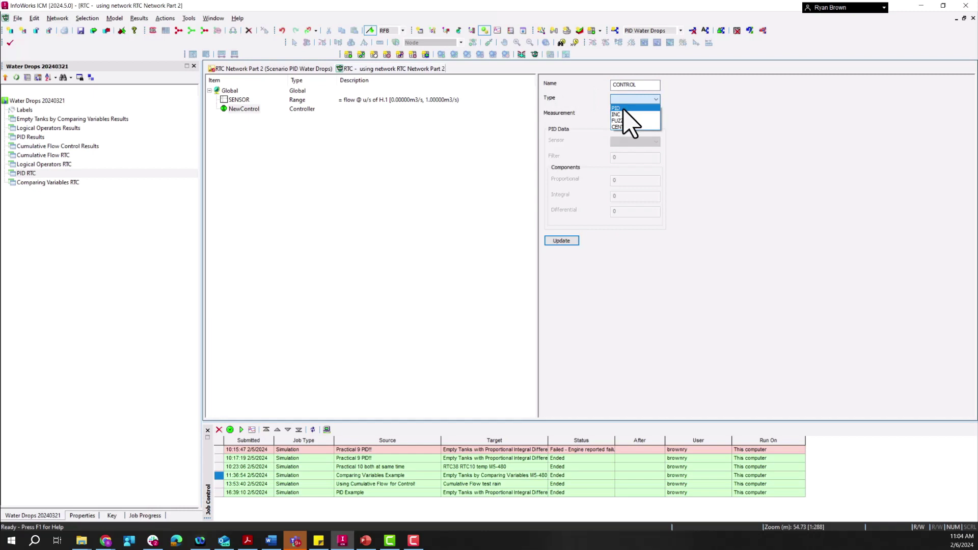
{"action": "left_click", "coordinate": [623, 108]}
{"action": "double_click", "coordinate": [621, 115]}
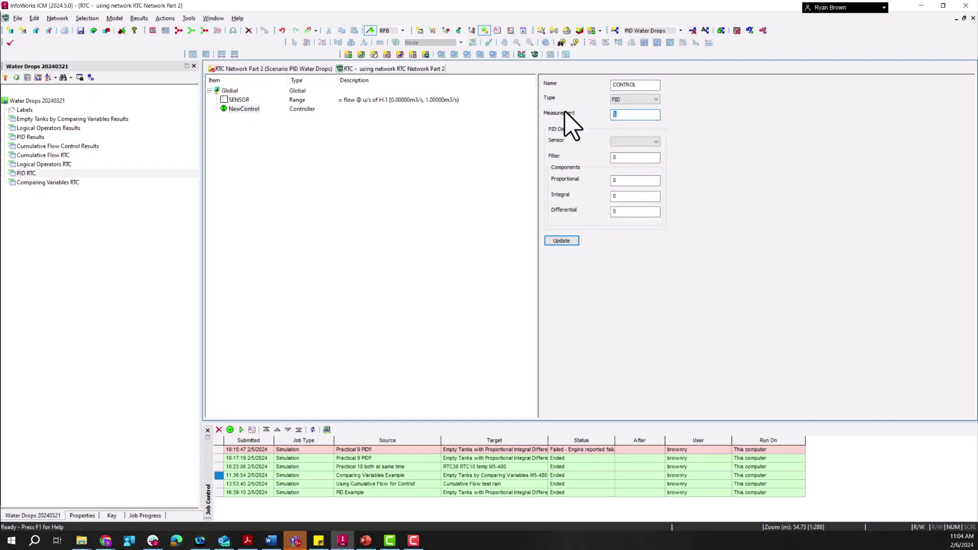
{"action": "type", "text": "300"}
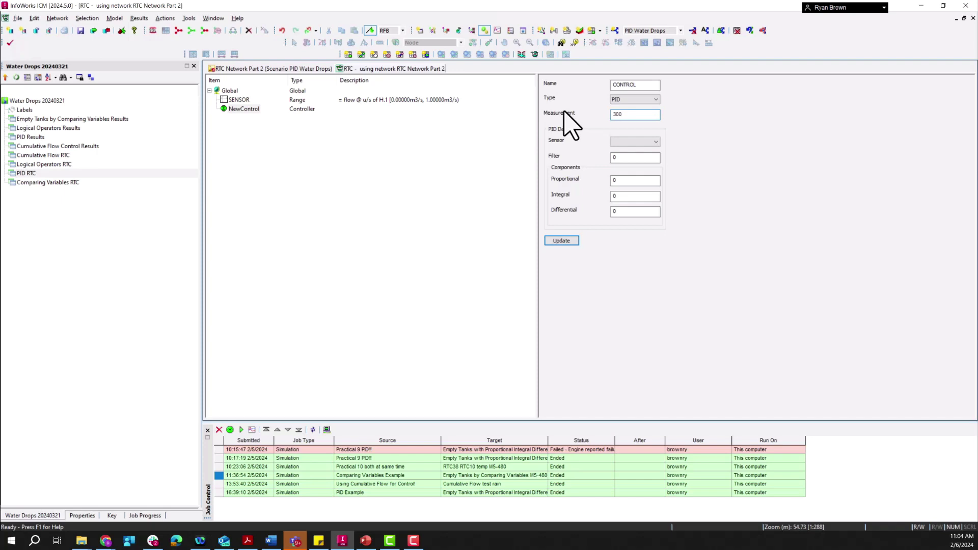
{"action": "left_click", "coordinate": [624, 144]}
{"action": "left_click", "coordinate": [622, 151]}
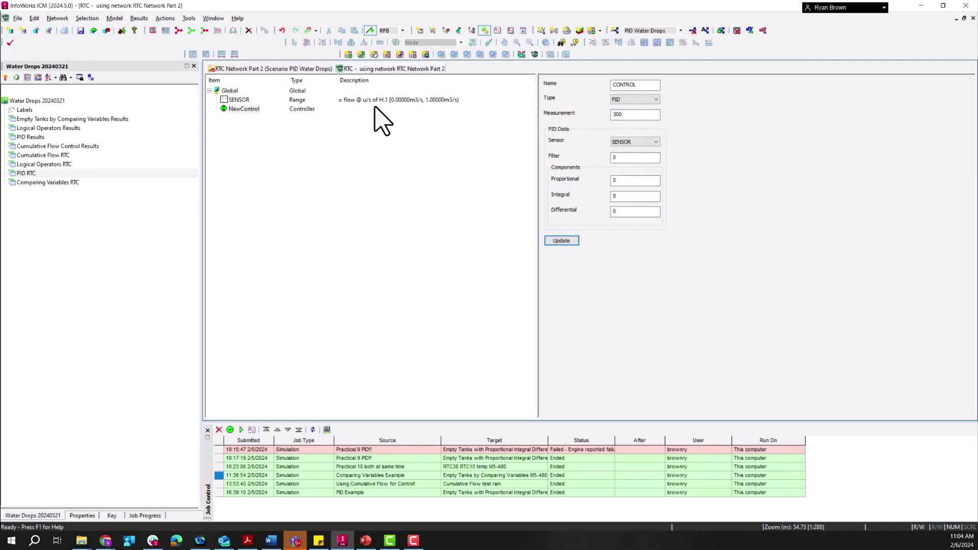
Step: Set the controller's proportional component to -1.7 and its differential component to 1.36, and update it
{"action": "left_click", "coordinate": [632, 182]}
{"action": "left_click_drag", "start_coordinate": [648, 181], "coordinate": [626, 181]}
{"action": "type", "text": "-1.7"}
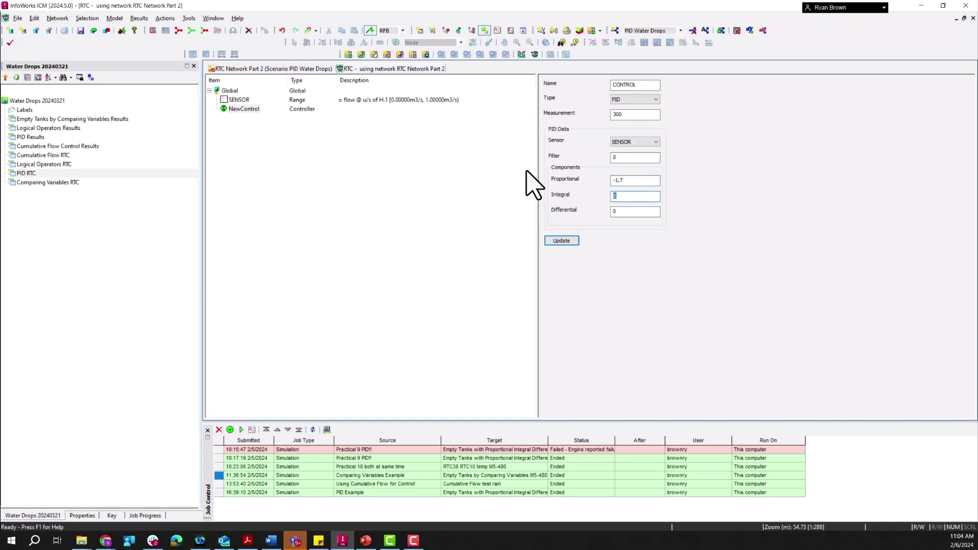
{"action": "left_click_drag", "start_coordinate": [643, 212], "coordinate": [628, 211]}
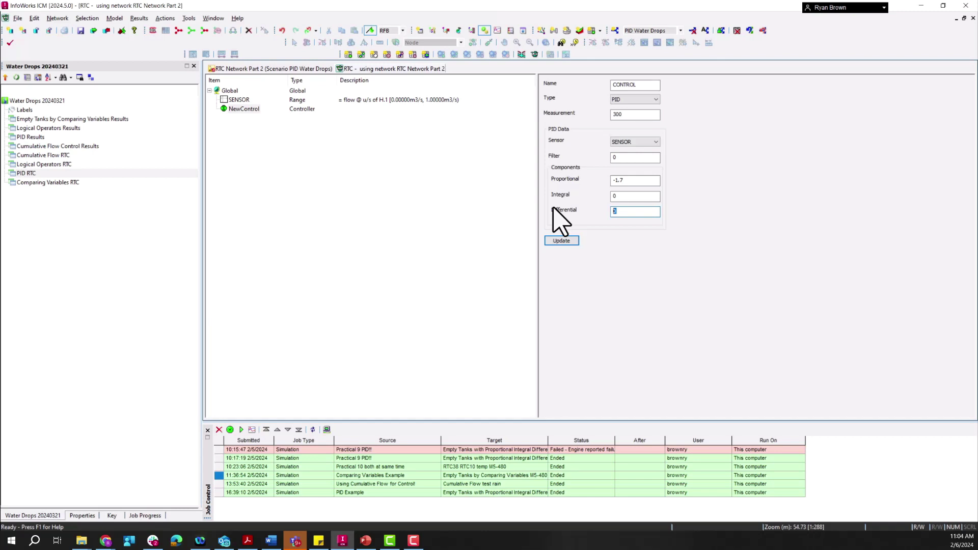
{"action": "type", "text": "1.36"}
{"action": "left_click", "coordinate": [562, 242]}
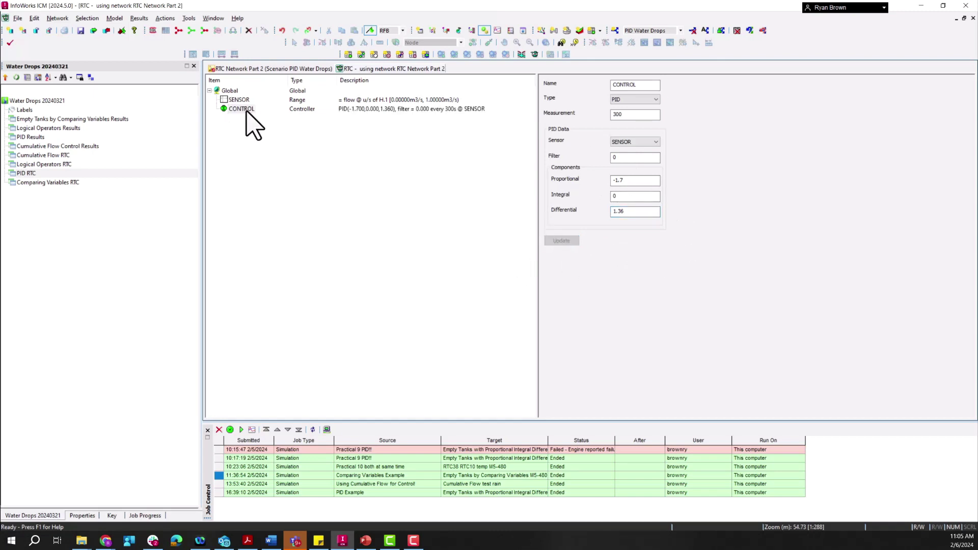
Step: Insert D.2 as a regulator in the real-time control definitions
{"action": "right_click", "coordinate": [229, 90]}
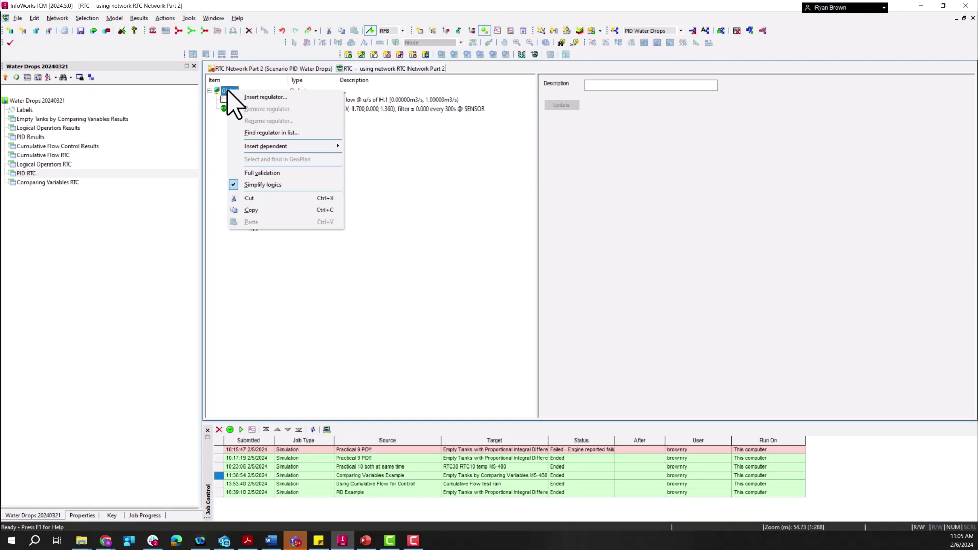
{"action": "left_click", "coordinate": [266, 97]}
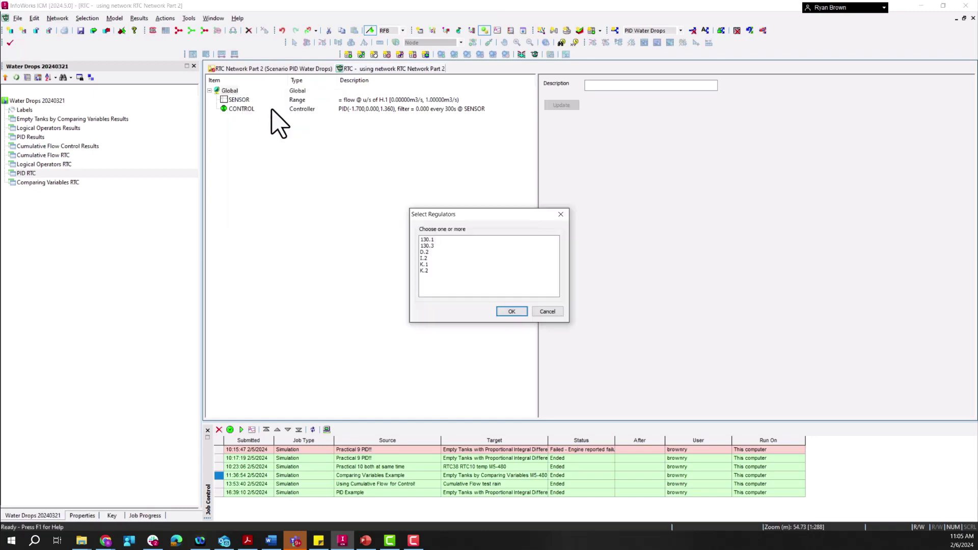
{"action": "left_click", "coordinate": [427, 253]}
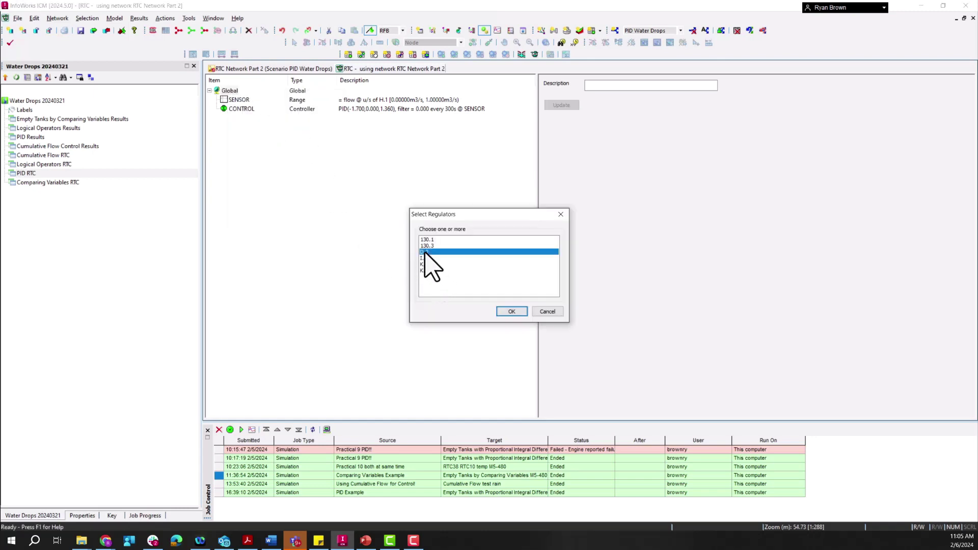
{"action": "left_click", "coordinate": [507, 313]}
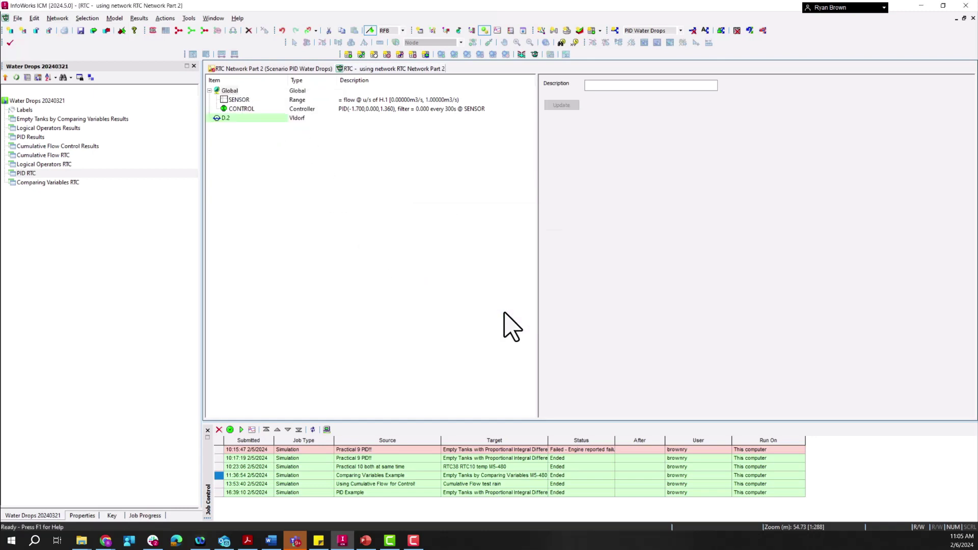
Step: Give regulator D.2 an initial value of 1 m3/s and positive and negative rates of change of 1, and update it
{"action": "right_click", "coordinate": [226, 120]}
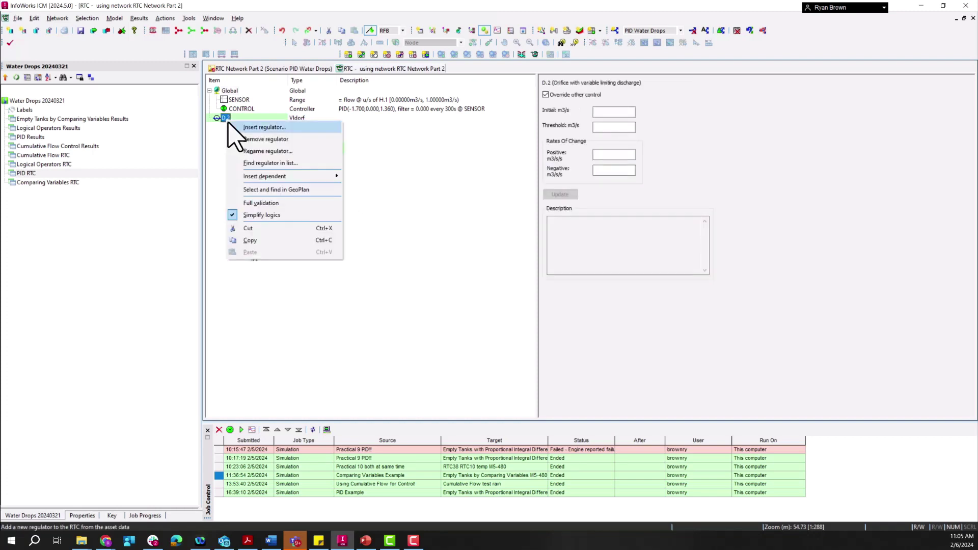
{"action": "left_click", "coordinate": [603, 112]}
{"action": "type", "text": "1"}
{"action": "left_click", "coordinate": [603, 155]}
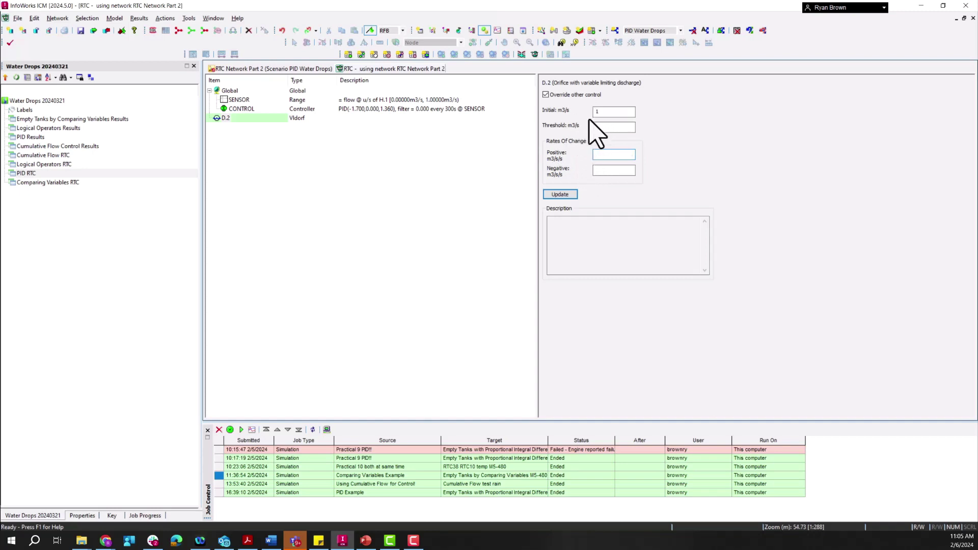
{"action": "type", "text": "1"}
{"action": "left_click", "coordinate": [614, 170]}
{"action": "type", "text": "1"}
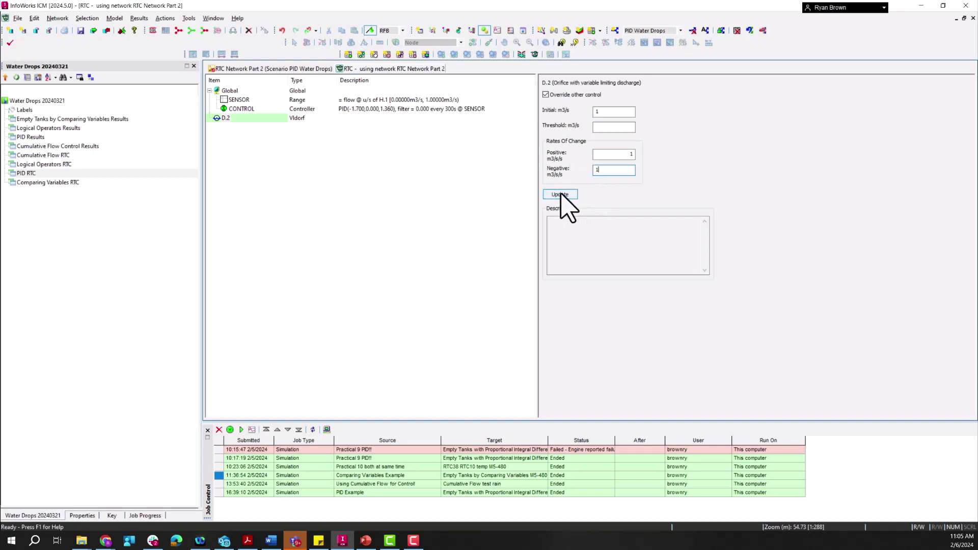
{"action": "left_click", "coordinate": [560, 194]}
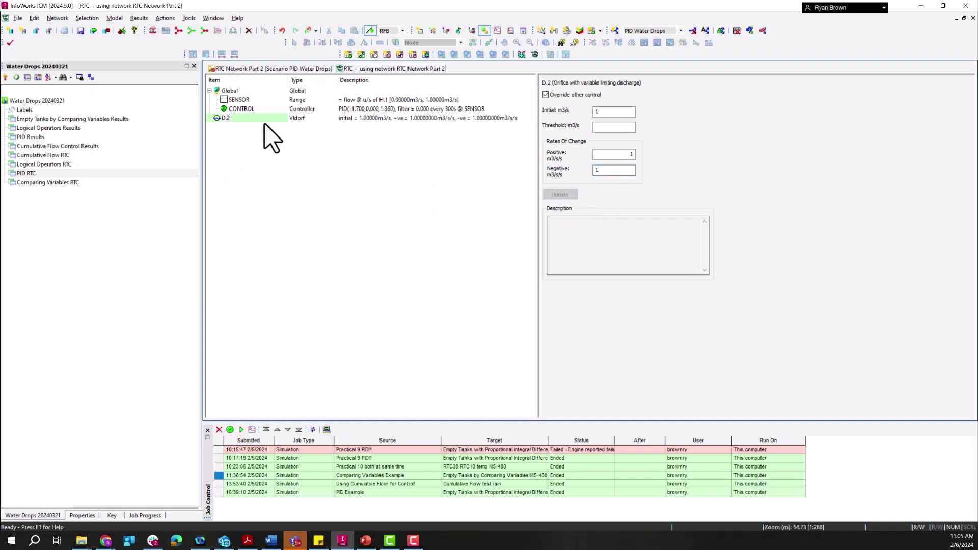
Step: Insert a dependent range under regulator D.2 and name it EMPTYD
{"action": "right_click", "coordinate": [225, 118]}
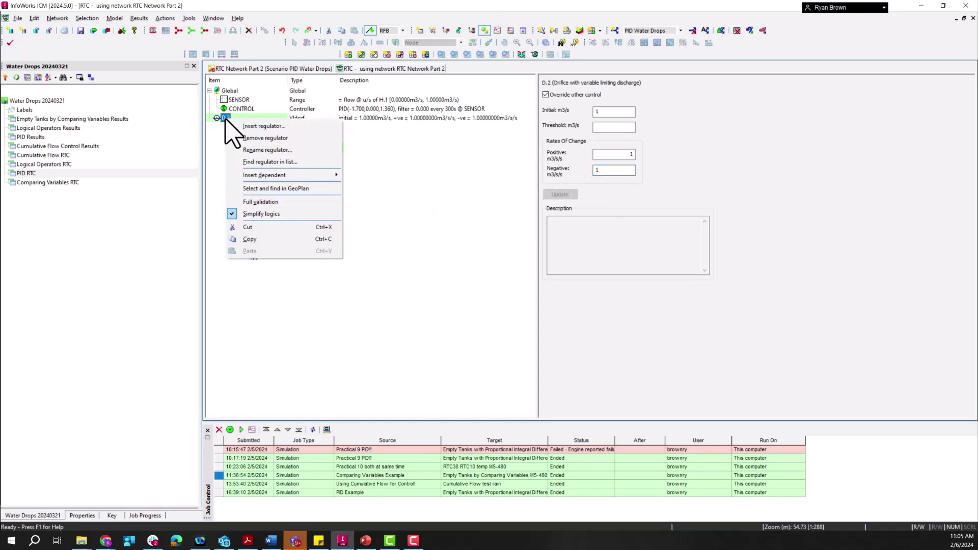
{"action": "mouse_move", "coordinate": [270, 176]}
{"action": "left_click", "coordinate": [366, 175]}
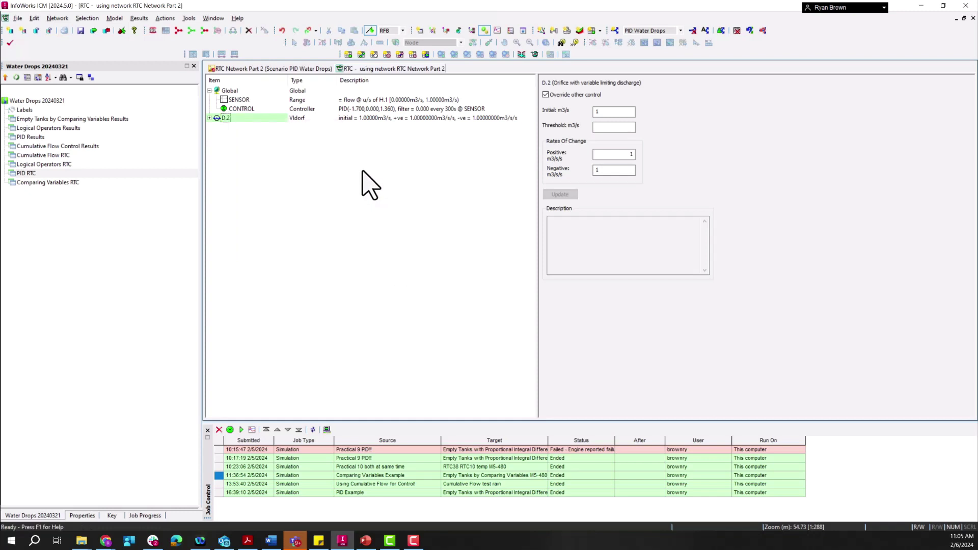
{"action": "left_click", "coordinate": [209, 117]}
{"action": "left_click", "coordinate": [234, 127]}
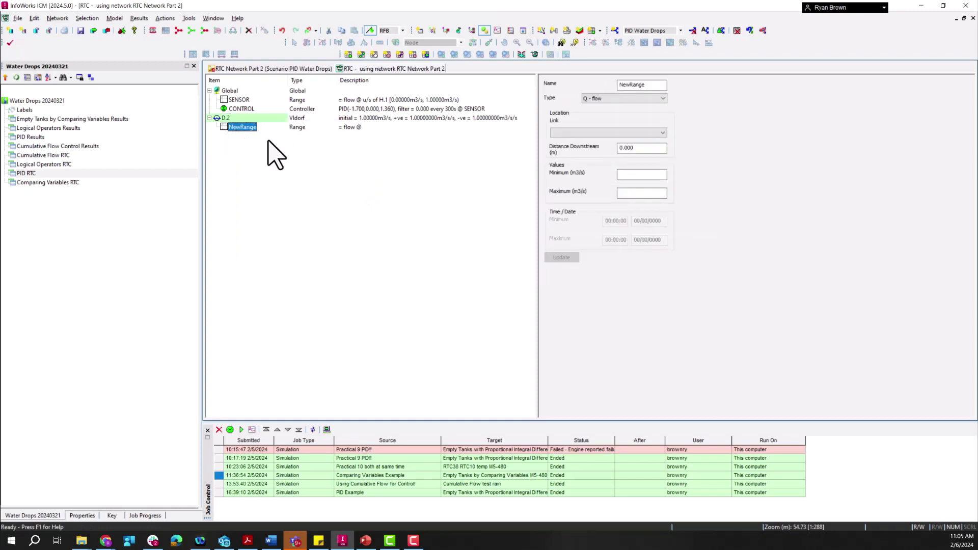
{"action": "double_click", "coordinate": [653, 85]}
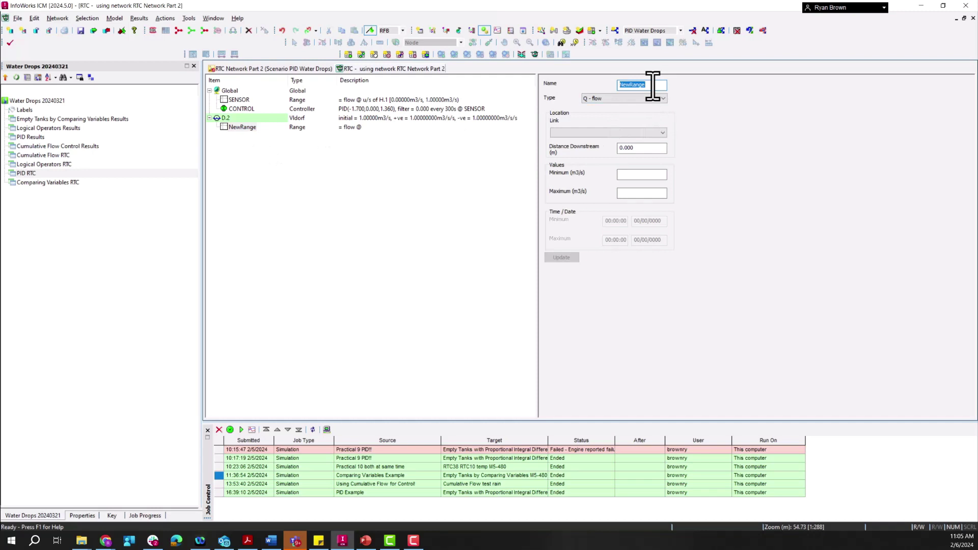
{"action": "type", "text": "EMPTYD"}
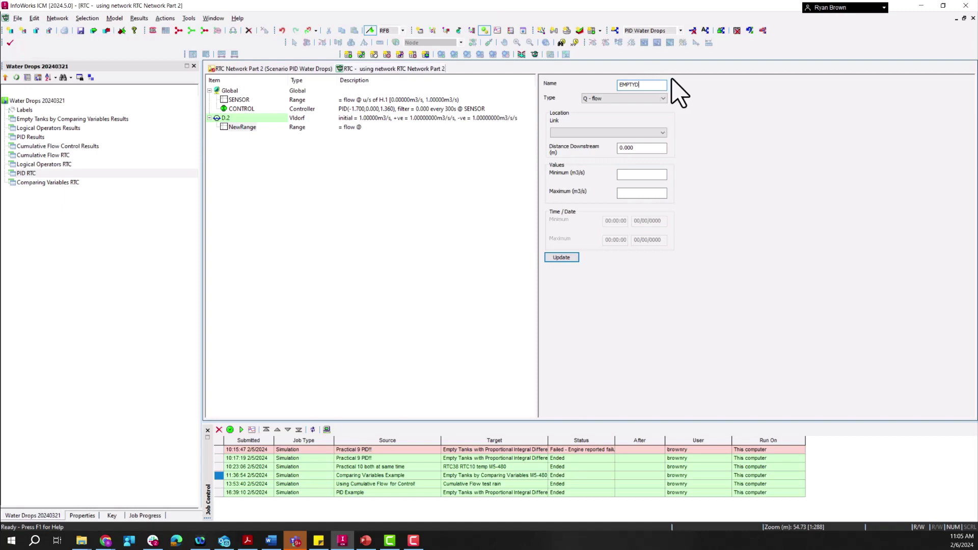
Step: Define the EMPTYD range as Z - height above datum at node D with minimum 87.2 m AD, and update it
{"action": "left_click", "coordinate": [637, 98]}
{"action": "left_click", "coordinate": [637, 126]}
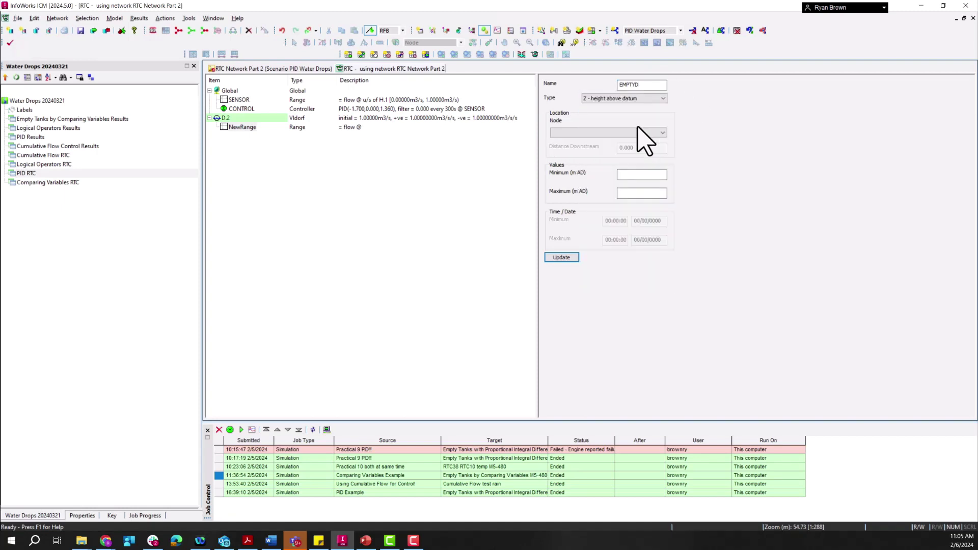
{"action": "left_click", "coordinate": [639, 132]}
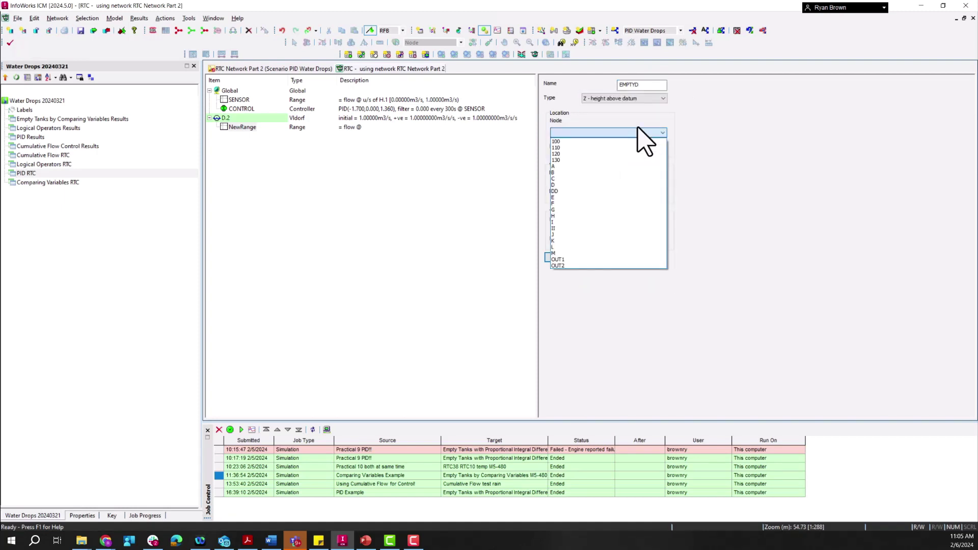
{"action": "left_click", "coordinate": [564, 185]}
{"action": "left_click", "coordinate": [630, 175]}
{"action": "type", "text": "87.2"}
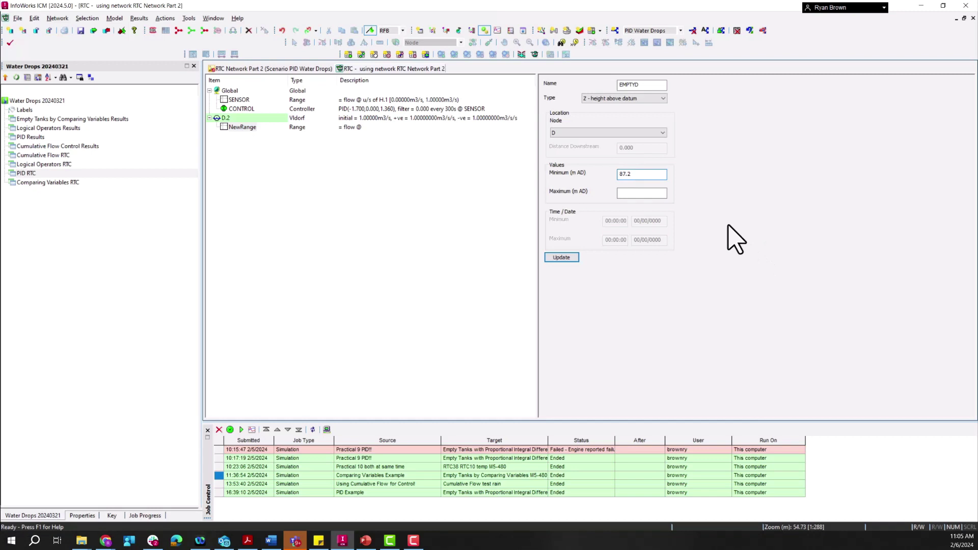
{"action": "key", "text": "BackSpace"}
{"action": "key", "text": "BackSpace"}
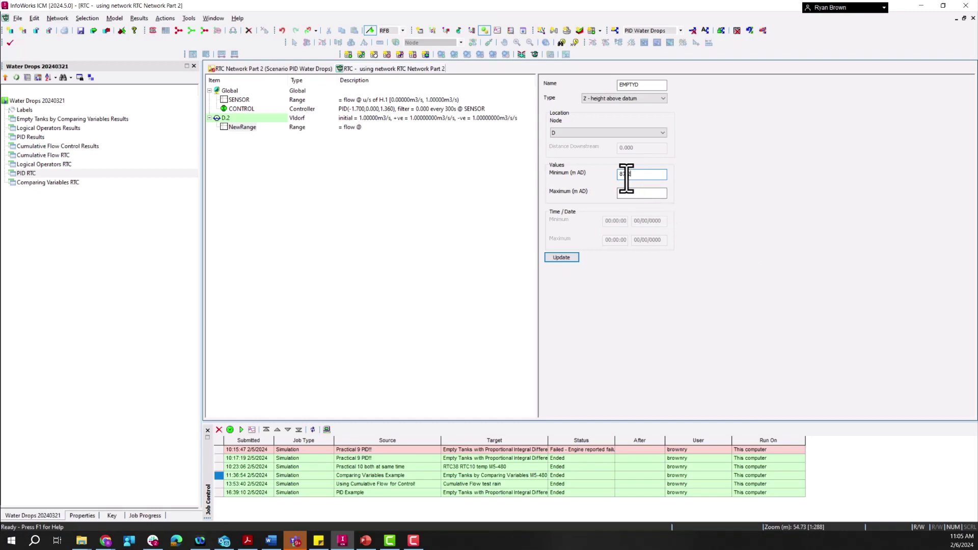
{"action": "type", "text": ".2"}
{"action": "left_click", "coordinate": [570, 258]}
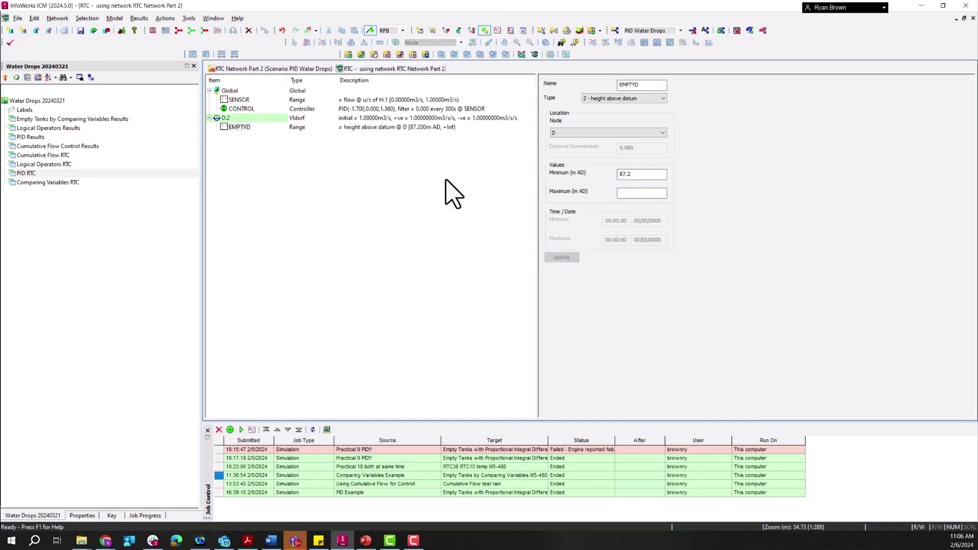
Step: Insert a dependent rule under D.2 with condition _Default_ and type POS, and update it
{"action": "left_click", "coordinate": [222, 118]}
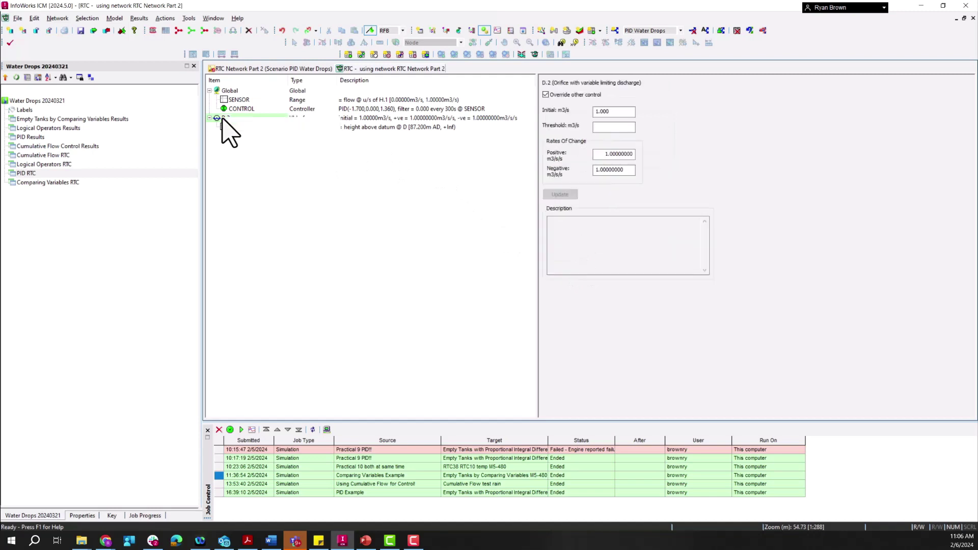
{"action": "right_click", "coordinate": [222, 118]}
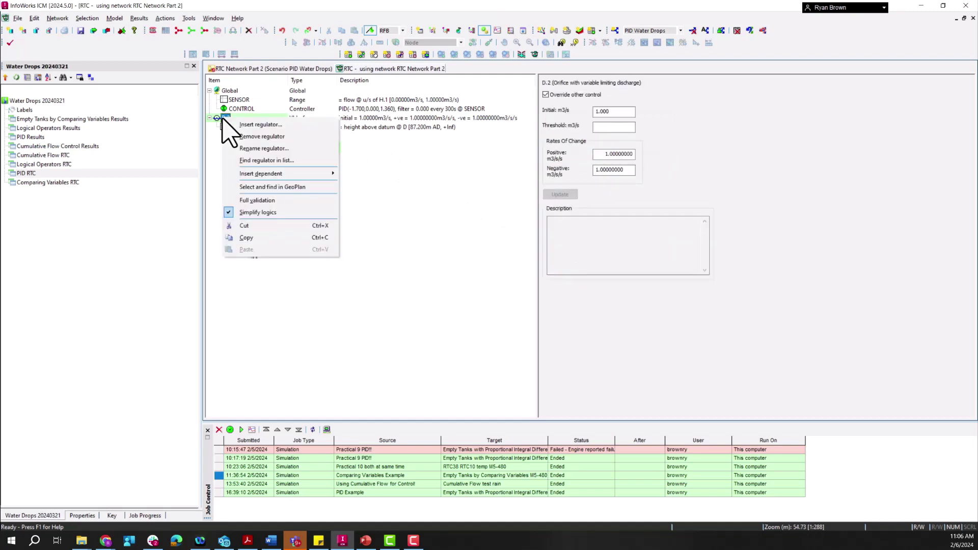
{"action": "mouse_move", "coordinate": [268, 173]}
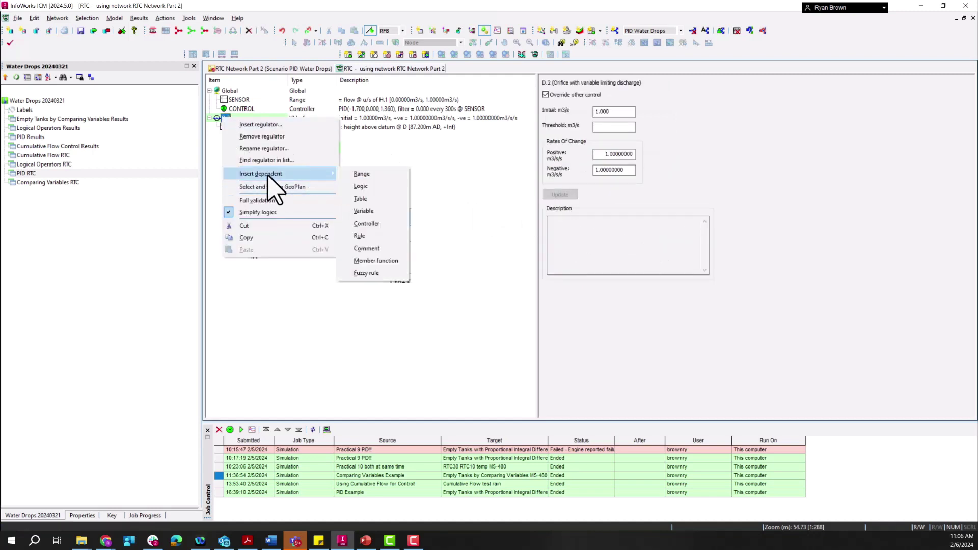
{"action": "left_click", "coordinate": [359, 236]}
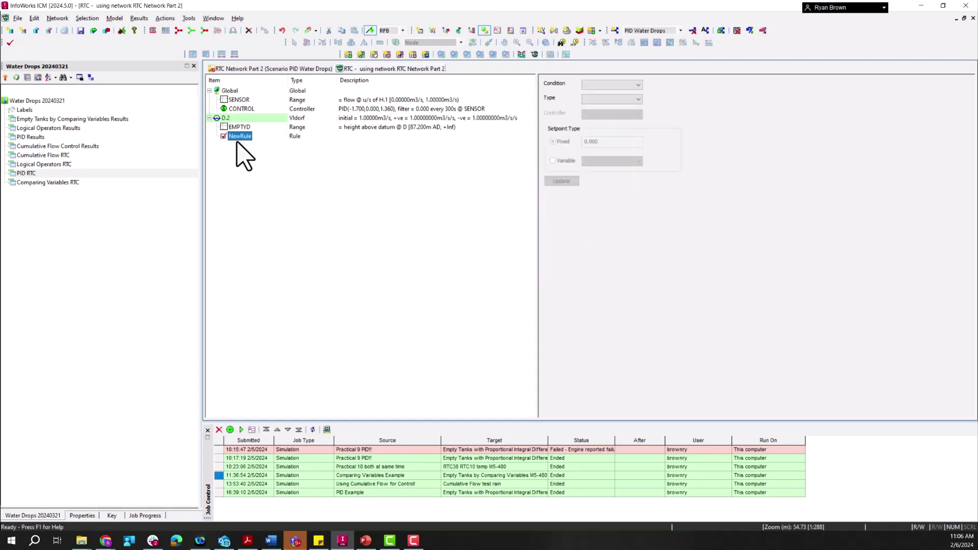
{"action": "left_click", "coordinate": [612, 85]}
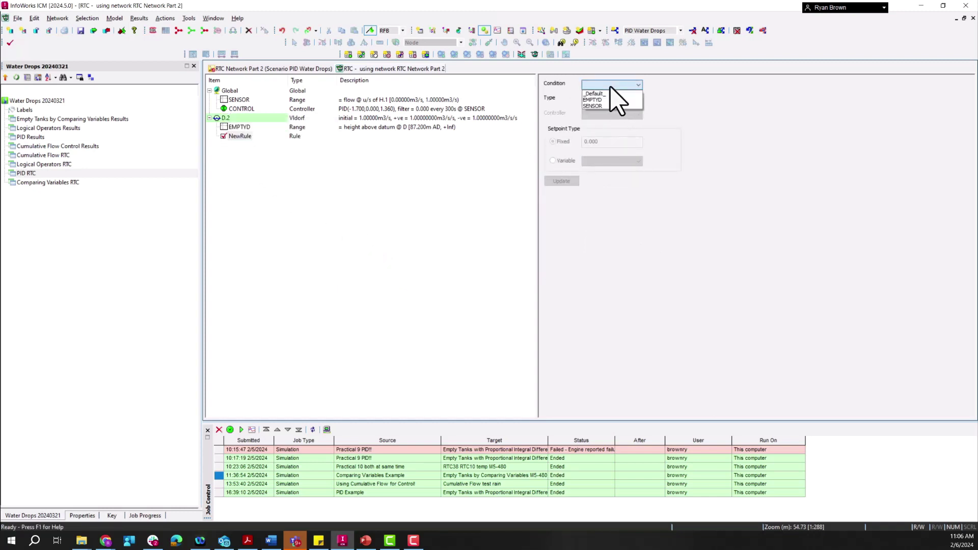
{"action": "left_click", "coordinate": [610, 94]}
{"action": "left_click", "coordinate": [611, 99]}
{"action": "left_click", "coordinate": [609, 114]}
{"action": "left_click", "coordinate": [569, 180]}
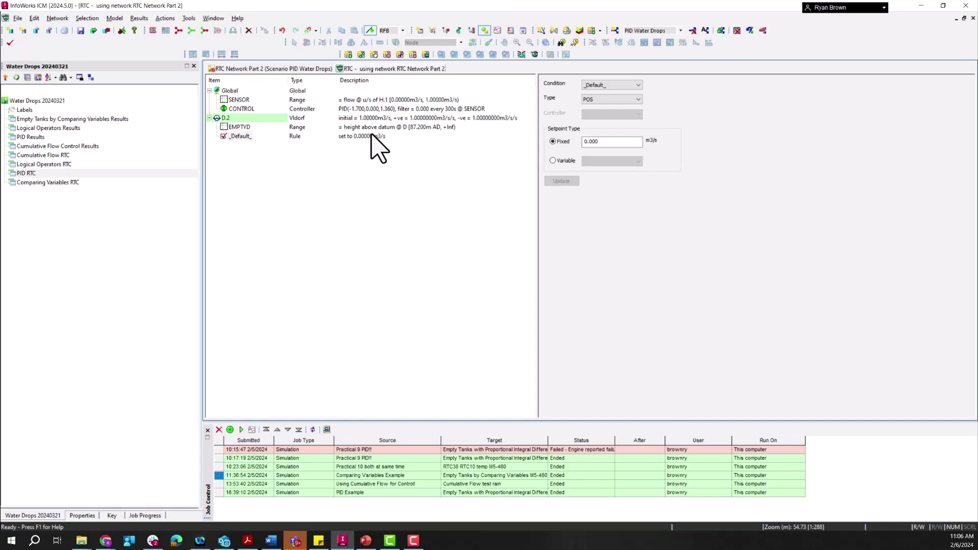
Step: Insert a dependent rule under regulator D.2 with condition SENSOR, type CTRL and controller CONTROL
{"action": "right_click", "coordinate": [227, 119]}
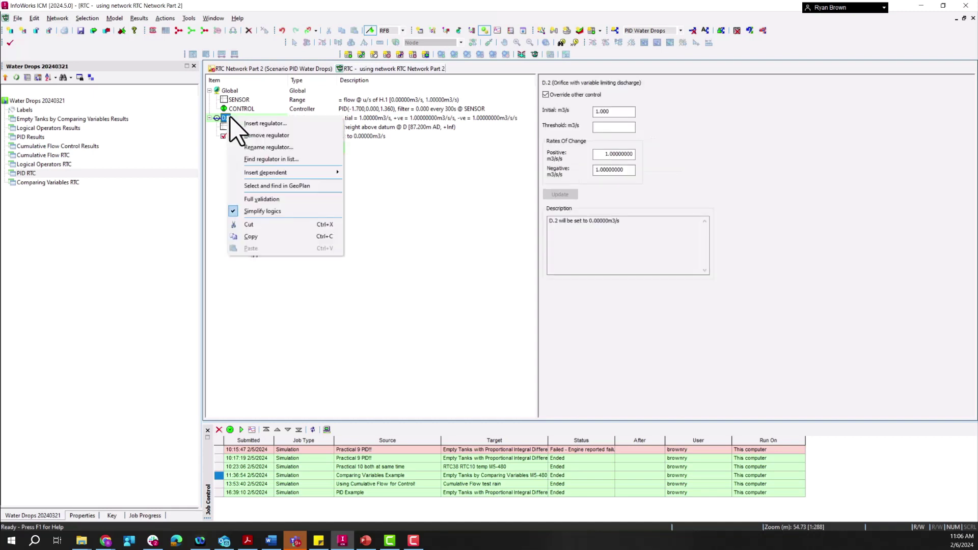
{"action": "mouse_move", "coordinate": [277, 172]}
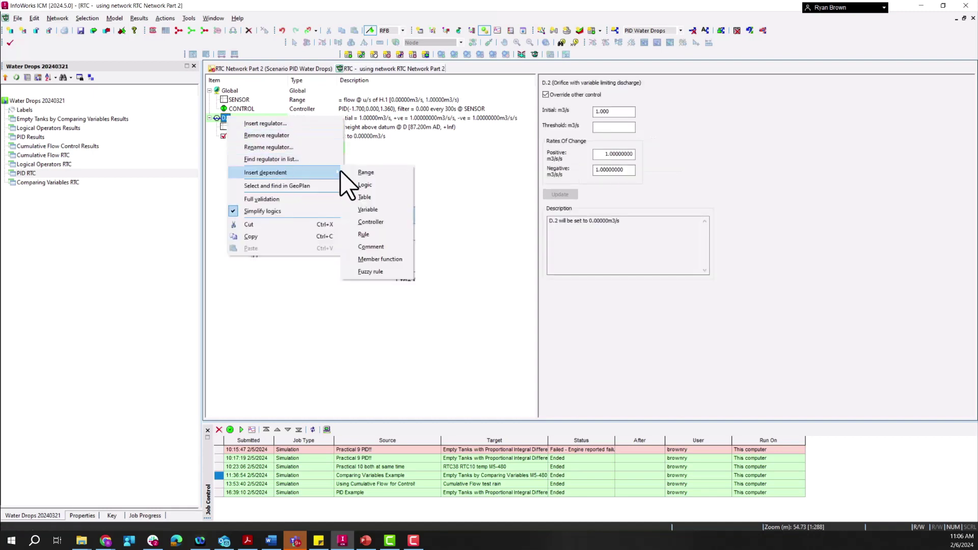
{"action": "left_click", "coordinate": [357, 235]}
{"action": "left_click", "coordinate": [612, 85]}
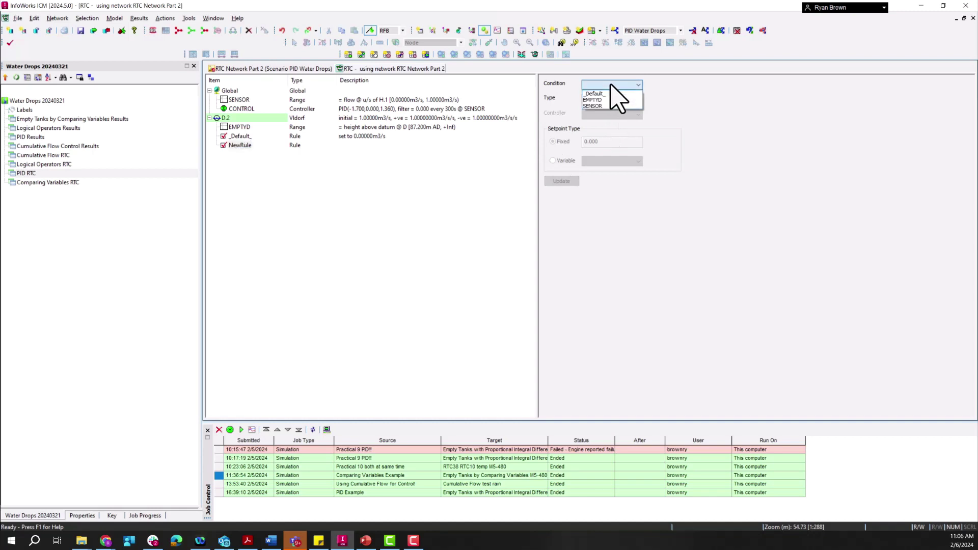
{"action": "left_click", "coordinate": [599, 106]}
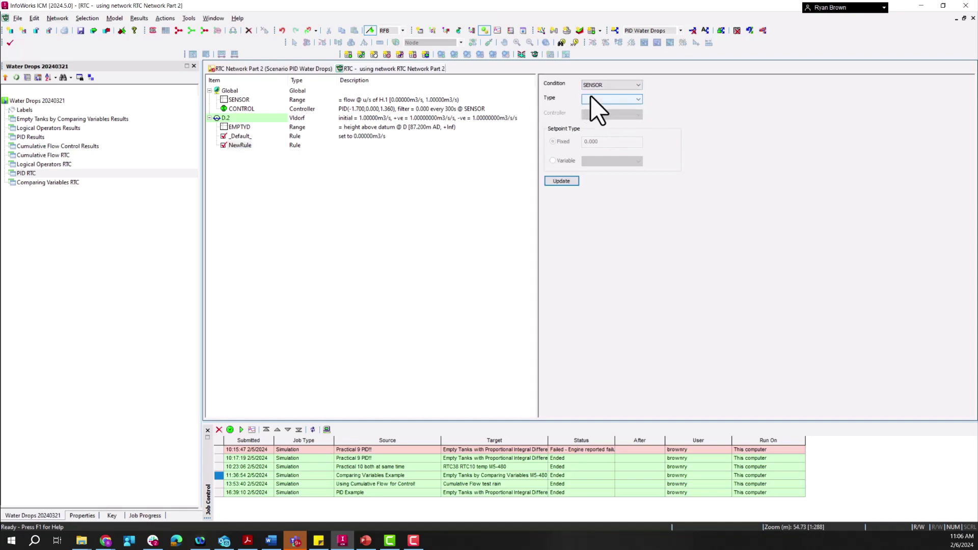
{"action": "left_click", "coordinate": [609, 99]}
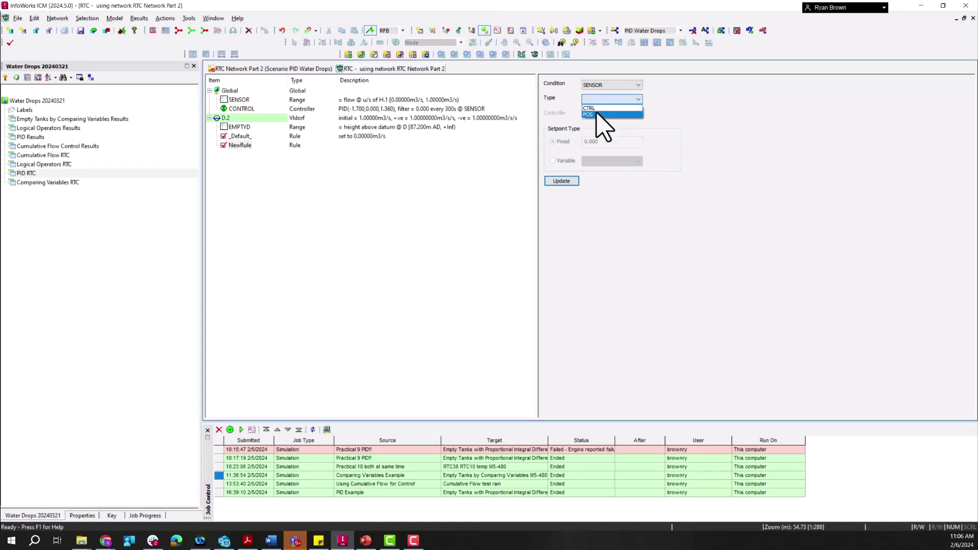
{"action": "left_click", "coordinate": [594, 108]}
{"action": "left_click", "coordinate": [596, 113]}
{"action": "left_click", "coordinate": [601, 123]}
Step: Set the SENSOR rule's fixed setpoint to 0.66 m3/s, update it, and view regulator D.2's rule description
{"action": "double_click", "coordinate": [610, 143]}
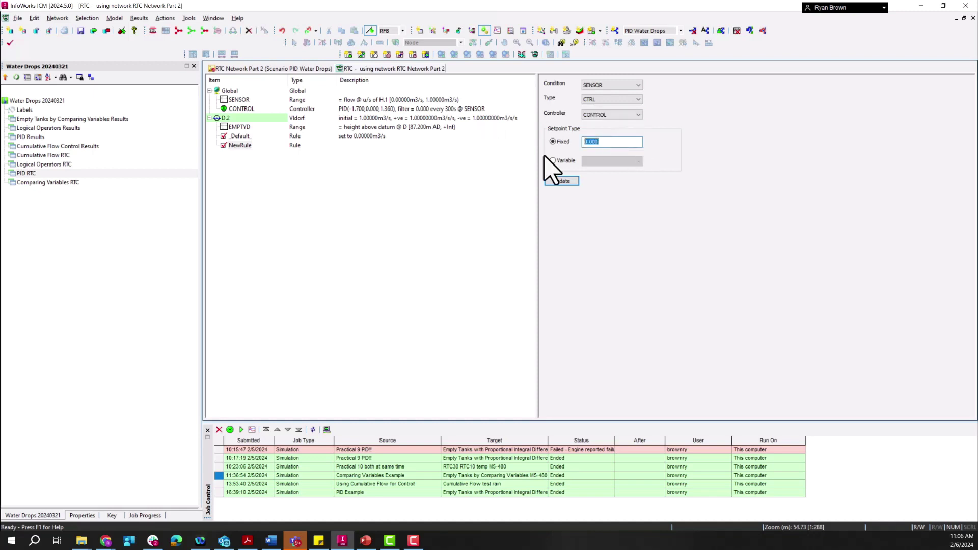
{"action": "type", "text": "0."}
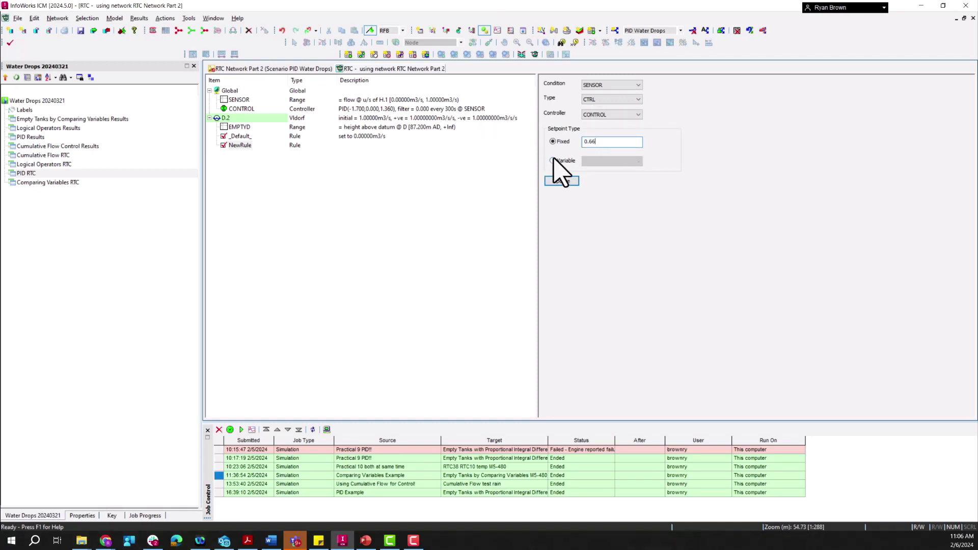
{"action": "type", "text": "66"}
{"action": "left_click", "coordinate": [561, 180]}
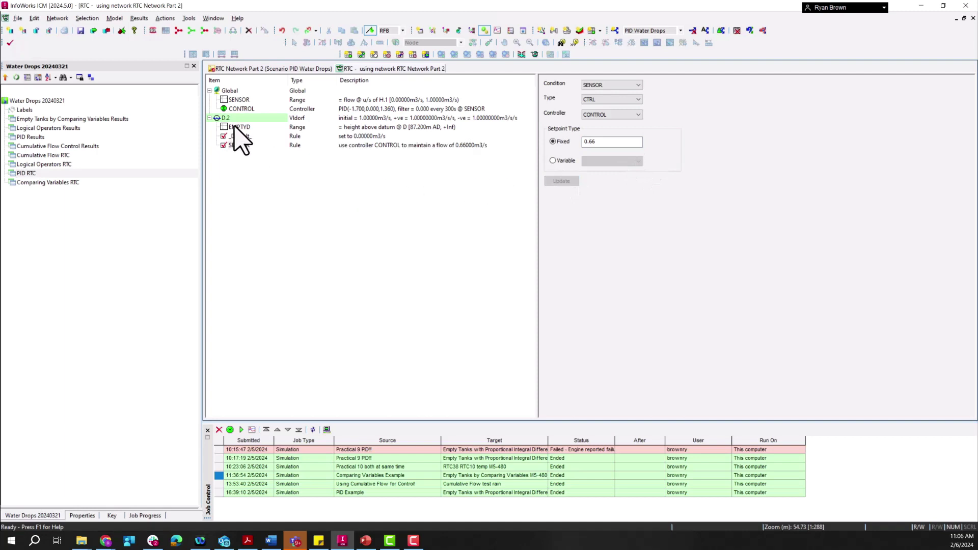
{"action": "left_click", "coordinate": [226, 118]}
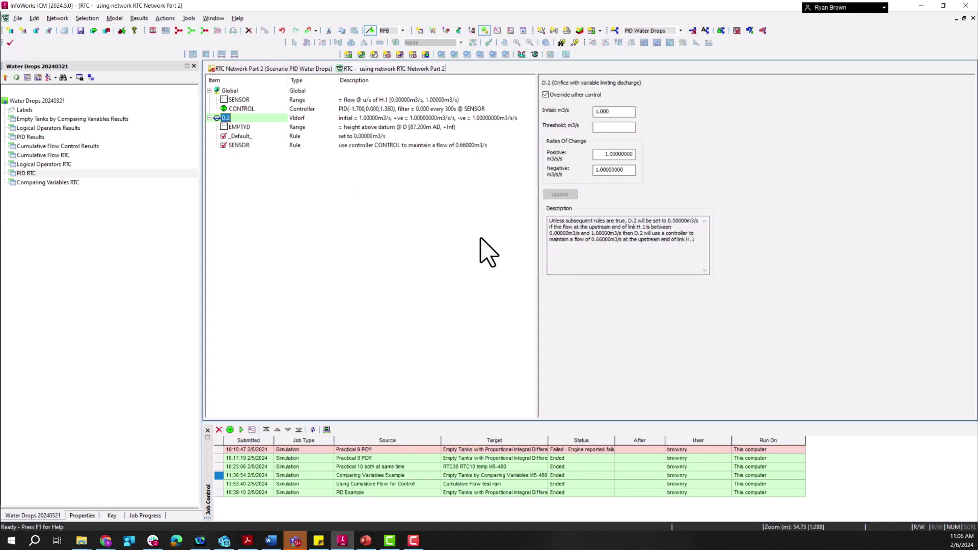
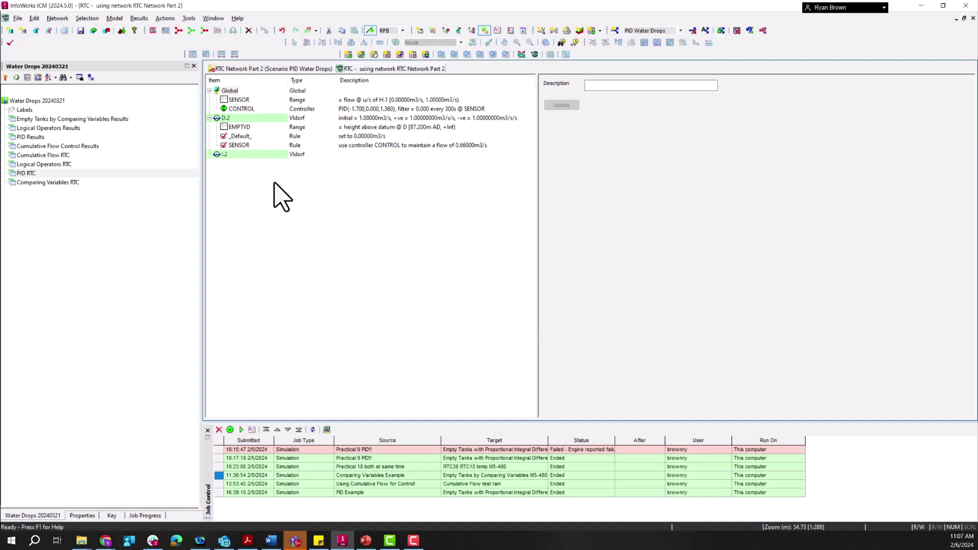
Step: Insert a dependent range under regulator I.2
{"action": "left_click", "coordinate": [224, 155]}
{"action": "right_click", "coordinate": [225, 155]}
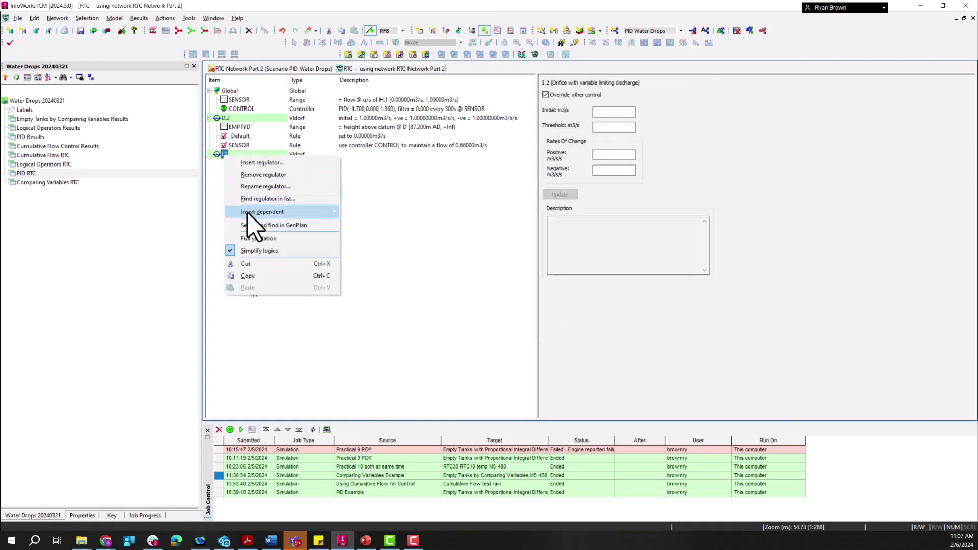
{"action": "left_click", "coordinate": [350, 224]}
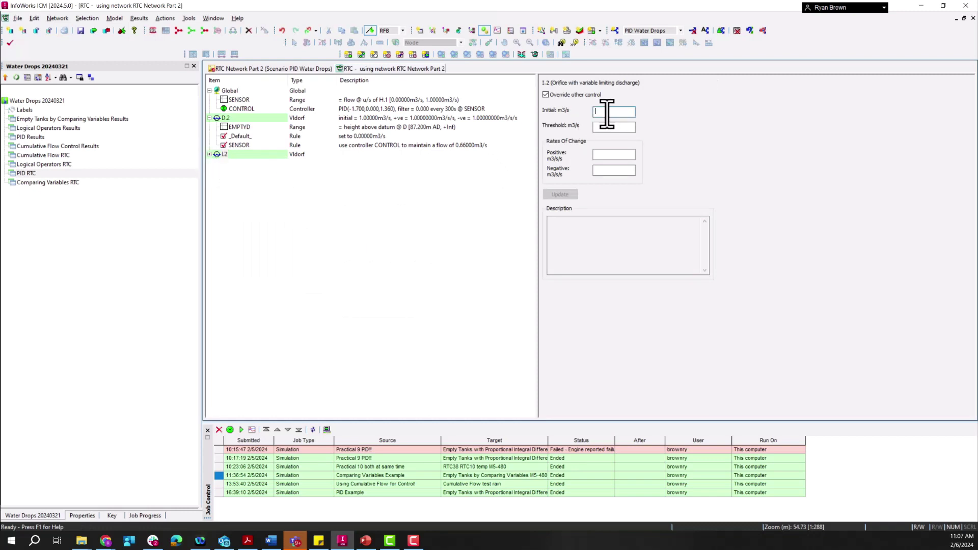
Step: Give regulator I.2 an initial value of 1 m3/s and positive and negative rates of change of 1, and update it
{"action": "type", "text": "1"}
{"action": "left_click", "coordinate": [616, 154]}
{"action": "type", "text": "1"}
{"action": "left_click", "coordinate": [615, 170]}
{"action": "type", "text": "1"}
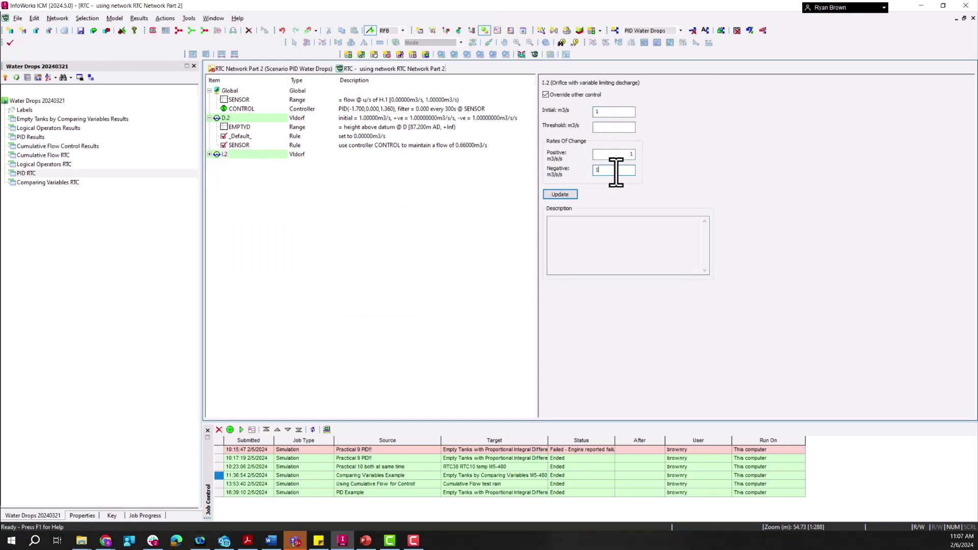
{"action": "left_click", "coordinate": [560, 194]}
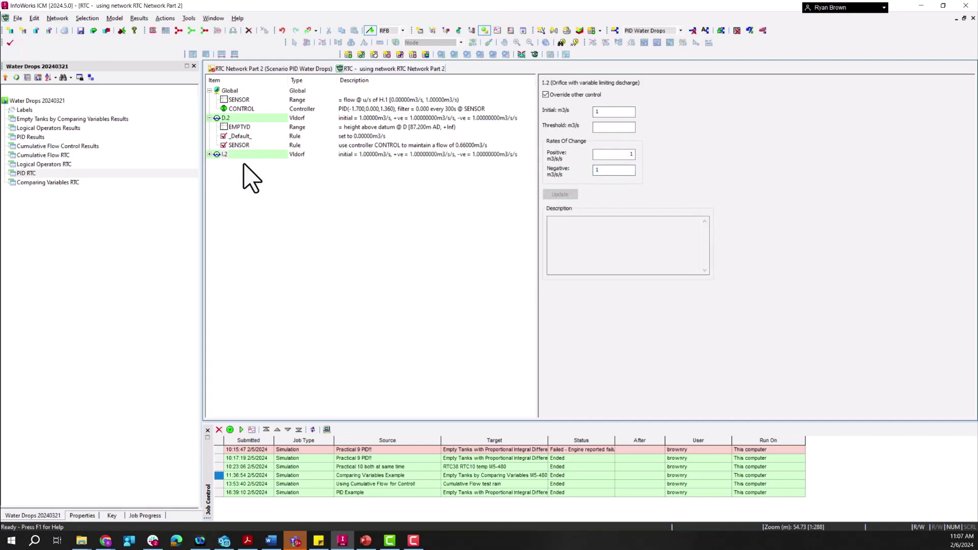
Step: Name the range under I.2 IFULL, define it as Z - height above datum at node I with minimum 80.1 m AD, and update it
{"action": "key", "text": "Insert"}
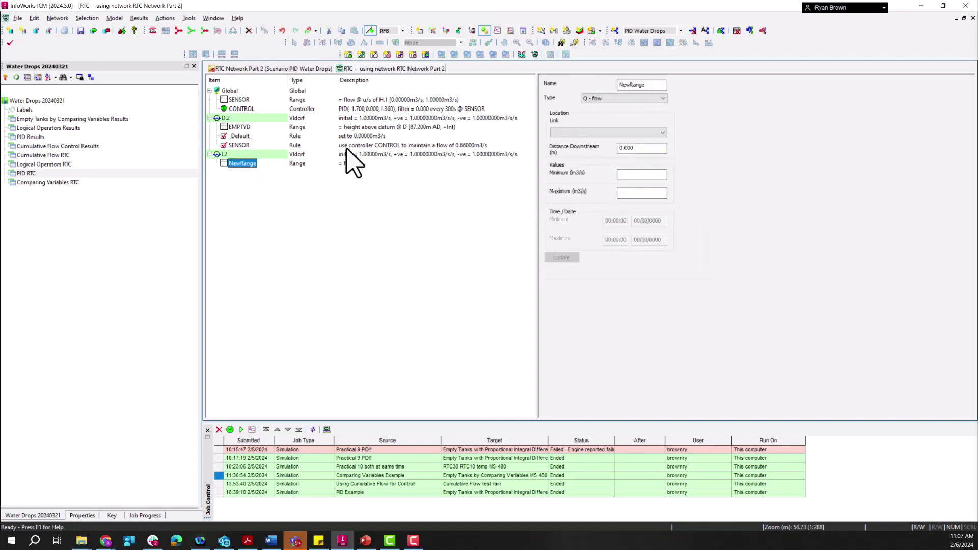
{"action": "double_click", "coordinate": [655, 85]}
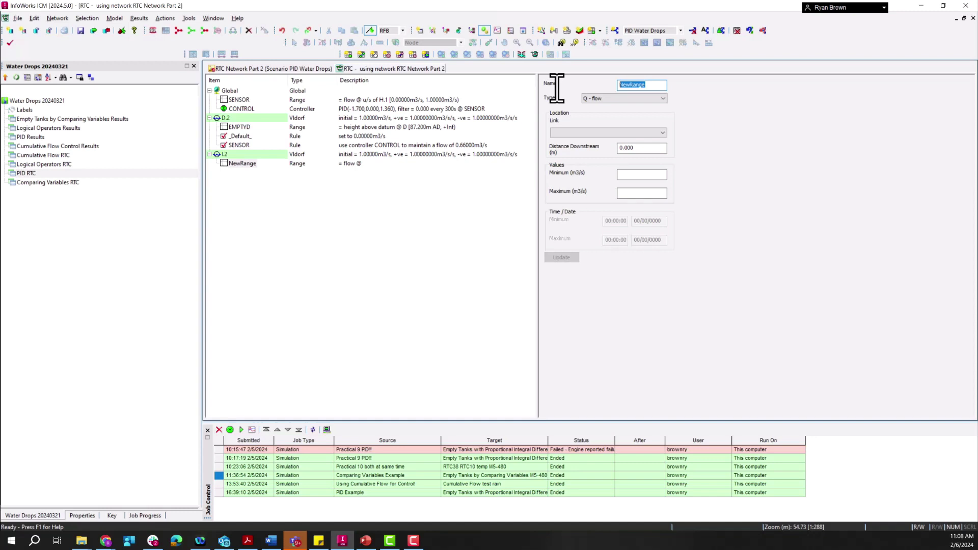
{"action": "type", "text": "IFULL"}
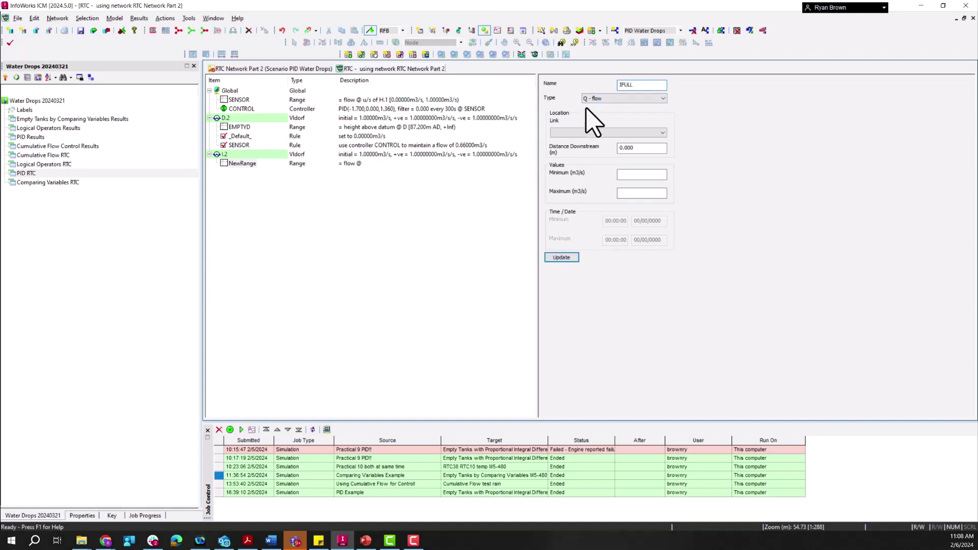
{"action": "left_click", "coordinate": [611, 98]}
{"action": "left_click", "coordinate": [614, 126]}
{"action": "left_click", "coordinate": [620, 133]}
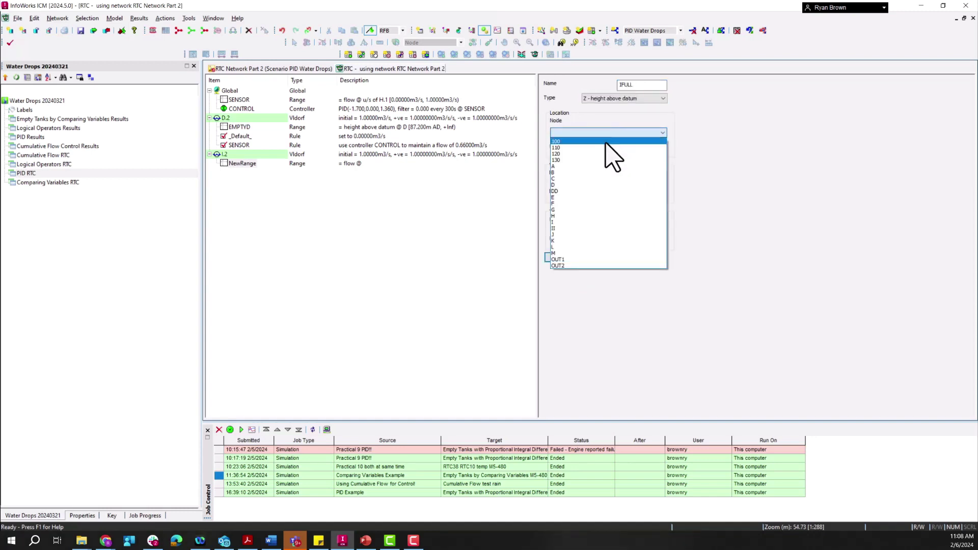
{"action": "left_click", "coordinate": [587, 222]}
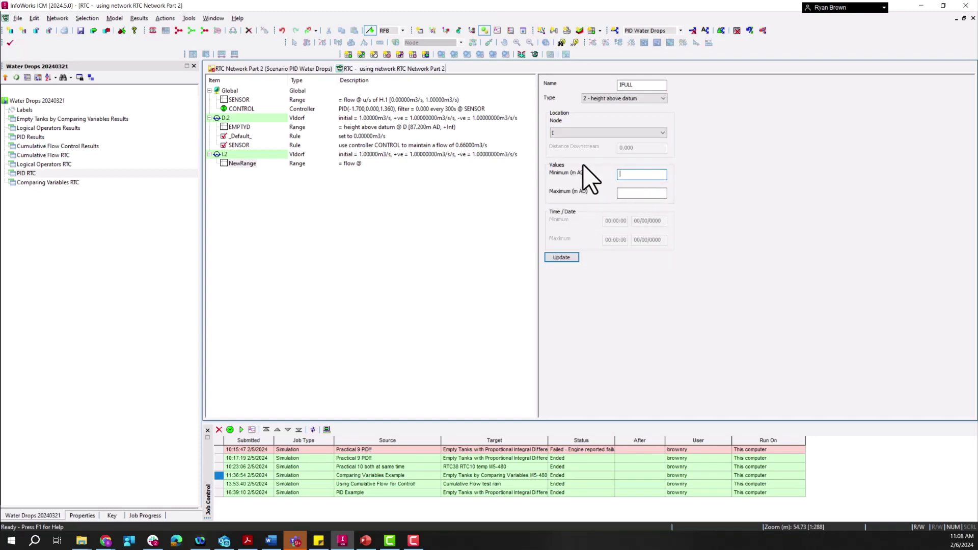
{"action": "type", "text": "80.1"}
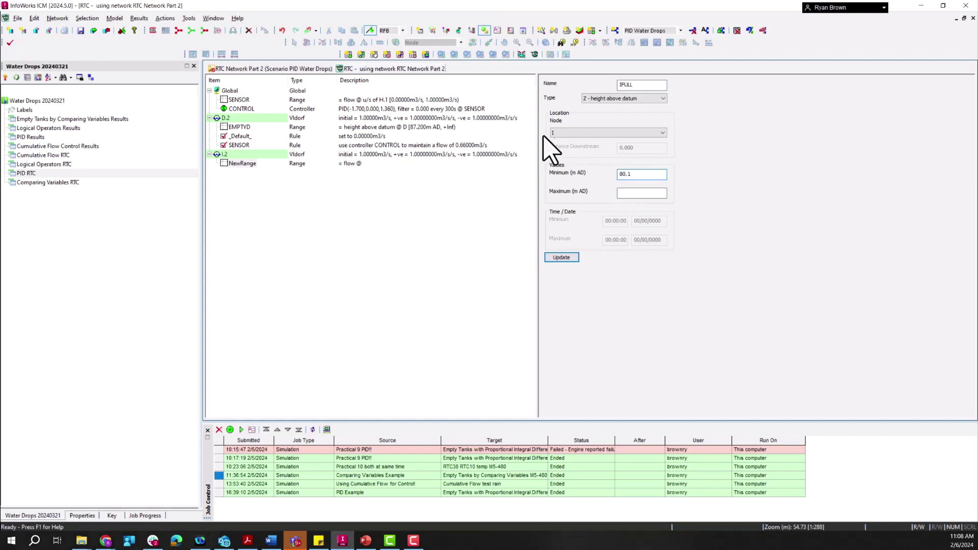
{"action": "left_click", "coordinate": [573, 259]}
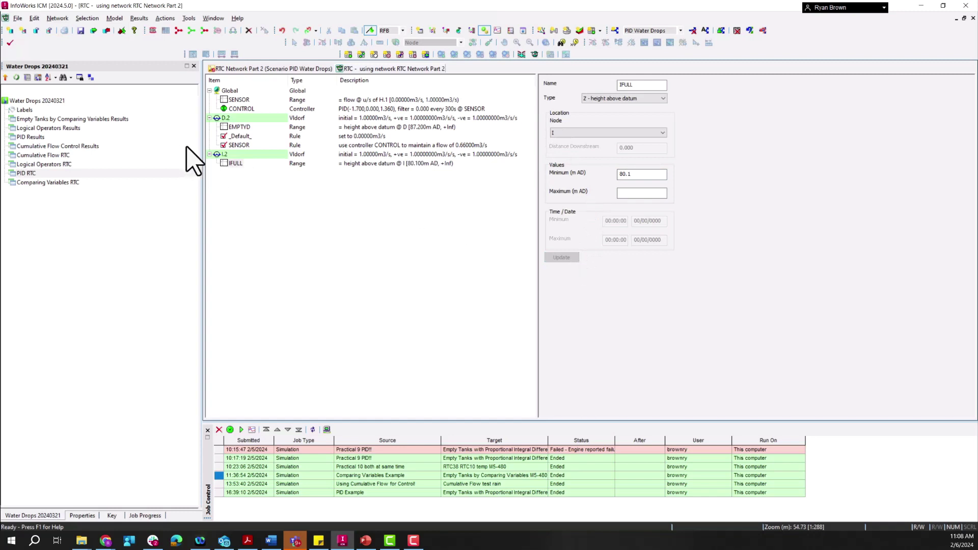
Step: Insert a second dependent range under regulator I.2 and name it DEMPTY
{"action": "right_click", "coordinate": [224, 155]}
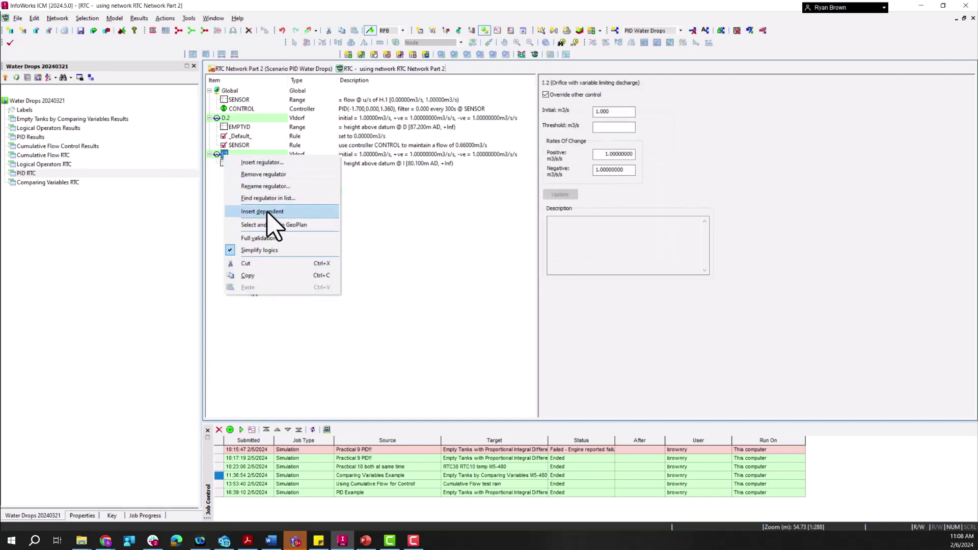
{"action": "mouse_move", "coordinate": [268, 215]}
{"action": "left_click", "coordinate": [364, 212]}
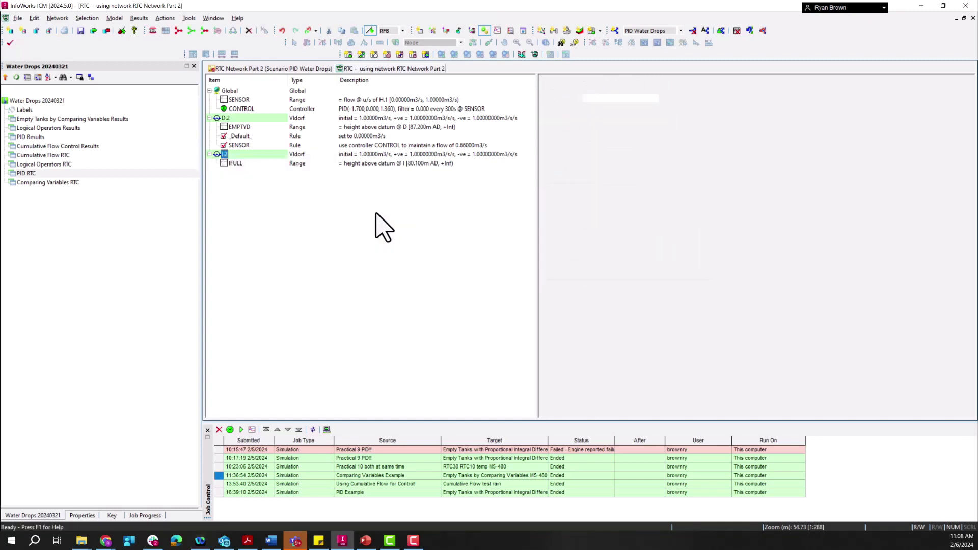
{"action": "double_click", "coordinate": [654, 85]}
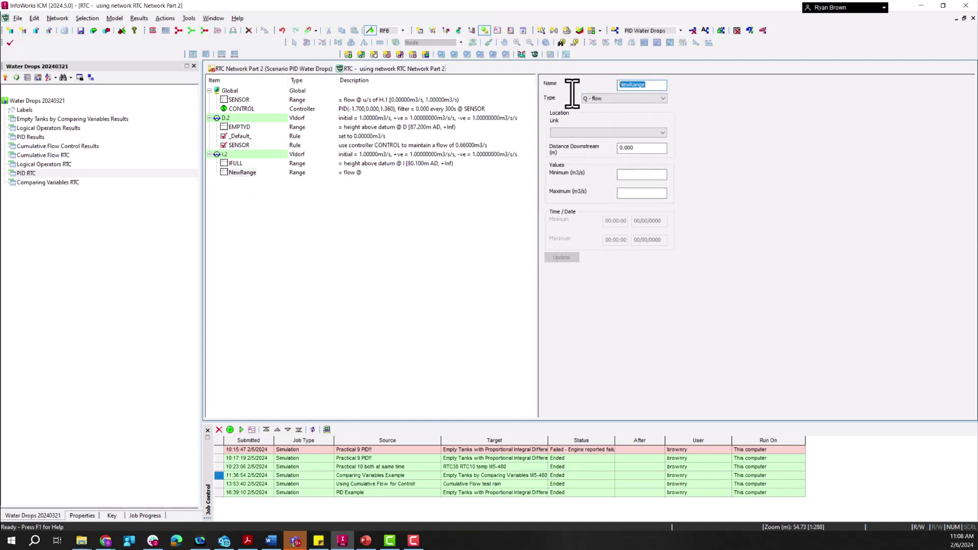
{"action": "type", "text": "DEMPTY"}
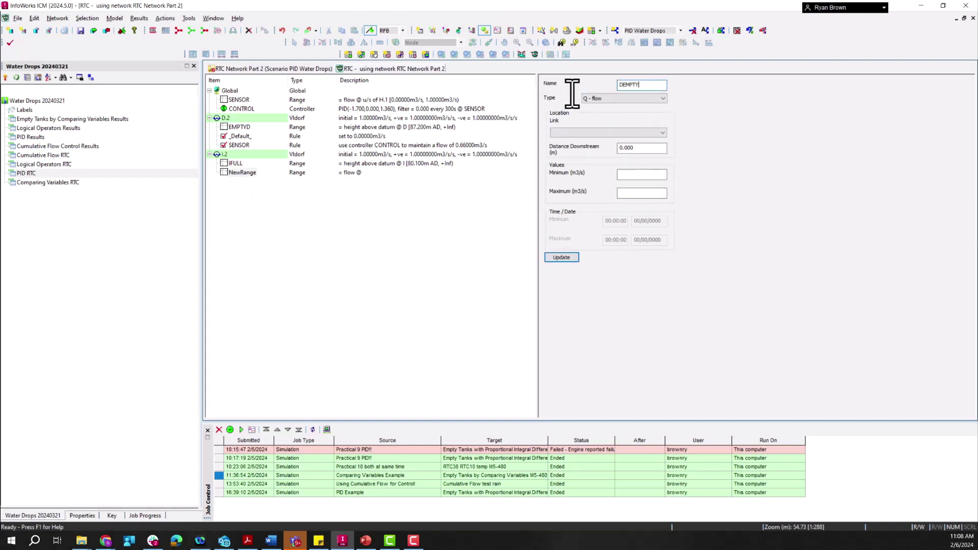
Step: Define the DEMPTY range as Z - height above datum at node D with maximum 87.2 m AD, and update it
{"action": "left_click", "coordinate": [588, 98]}
{"action": "left_click", "coordinate": [606, 125]}
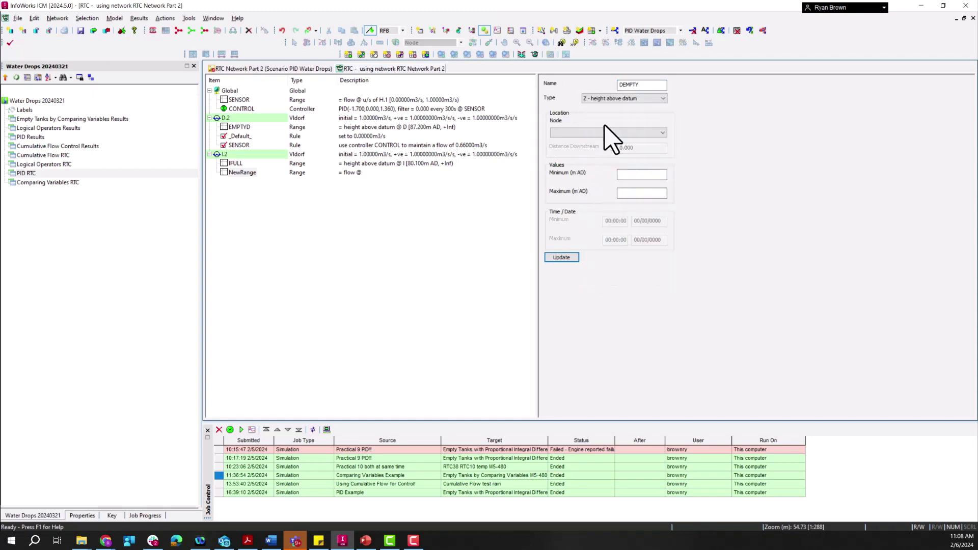
{"action": "left_click", "coordinate": [607, 133]}
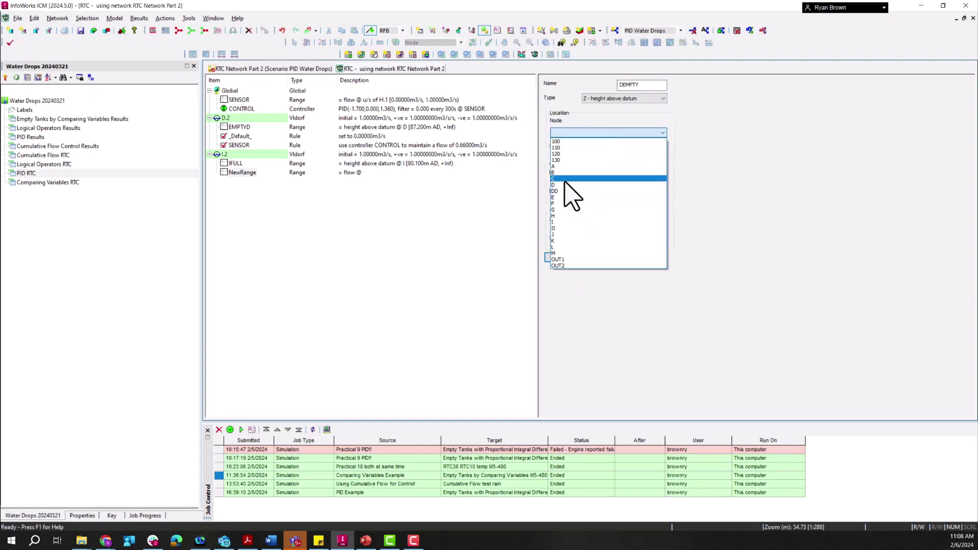
{"action": "left_click", "coordinate": [581, 185]}
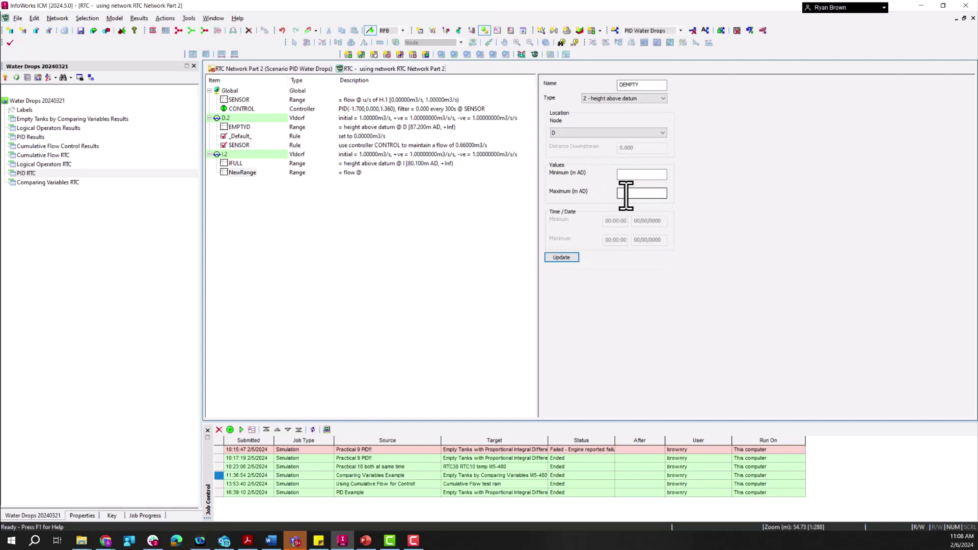
{"action": "left_click", "coordinate": [625, 194]}
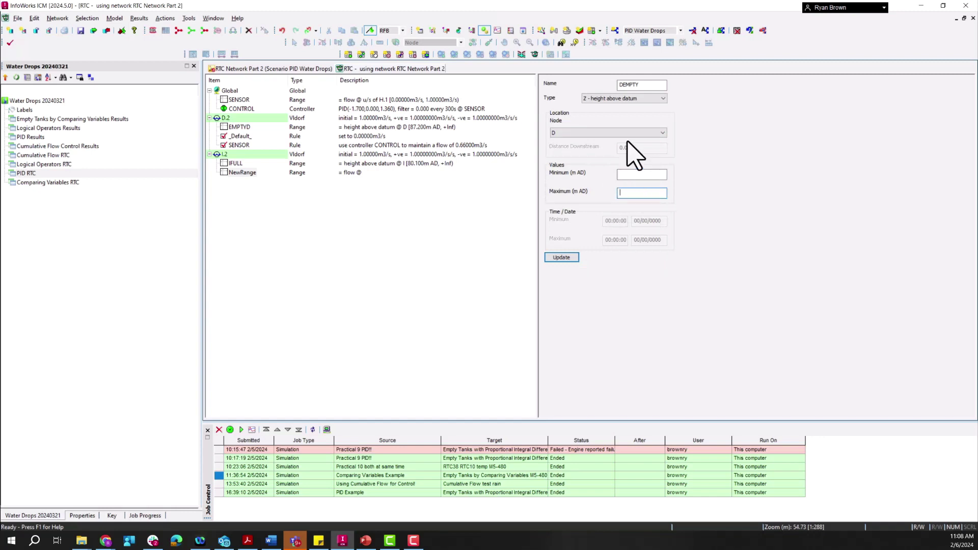
{"action": "type", "text": "87.2"}
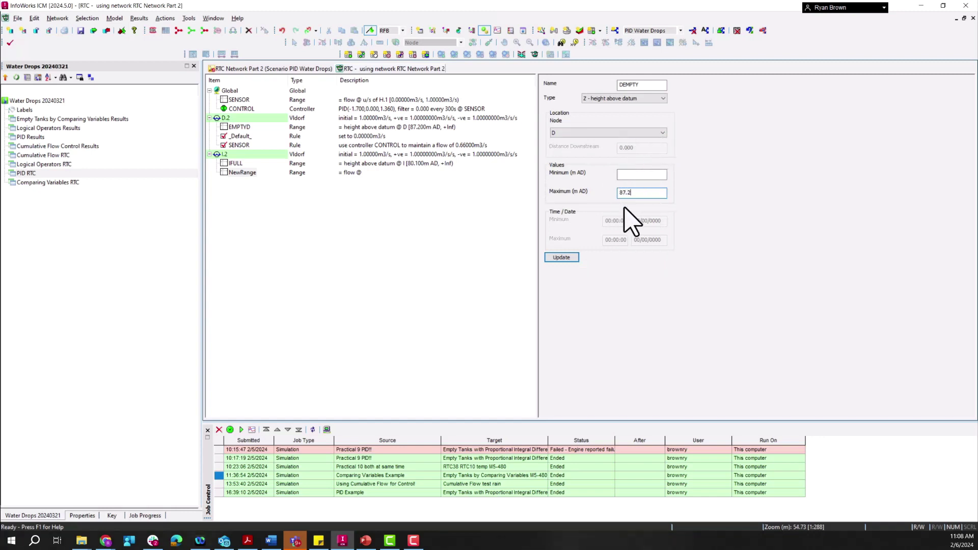
{"action": "left_click", "coordinate": [554, 258]}
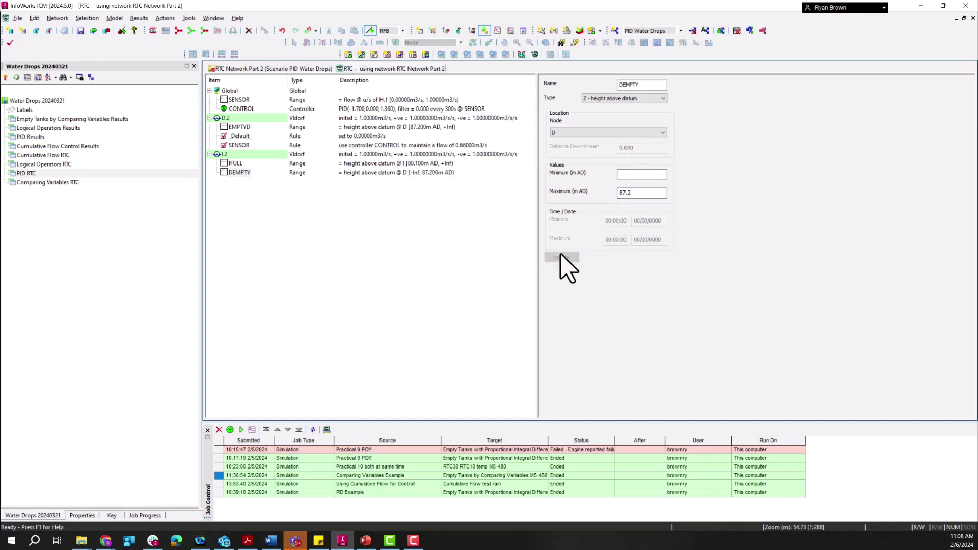
Step: Insert a dependent logic under regulator I.2 and name it EMPTYI
{"action": "left_click", "coordinate": [223, 154]}
{"action": "right_click", "coordinate": [222, 154]}
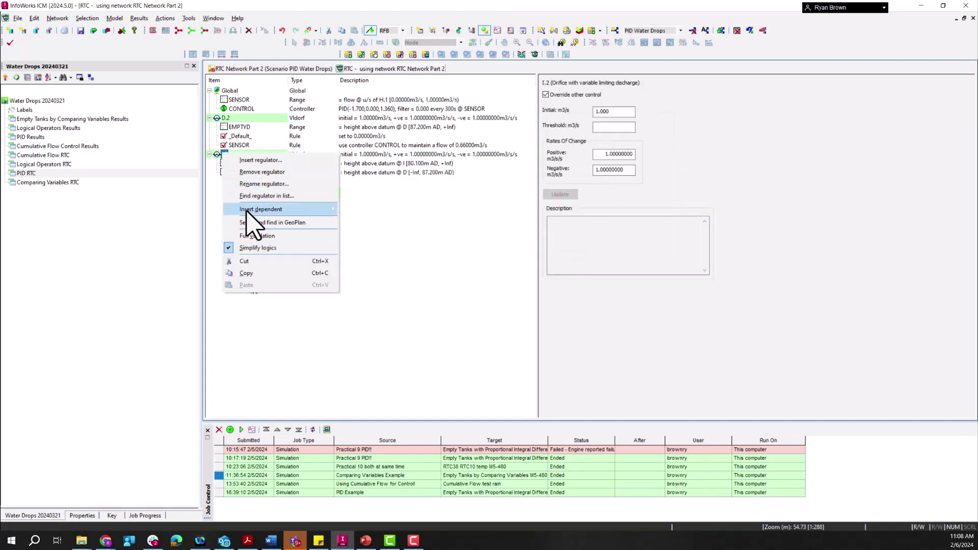
{"action": "mouse_move", "coordinate": [249, 211]}
{"action": "left_click", "coordinate": [362, 222]}
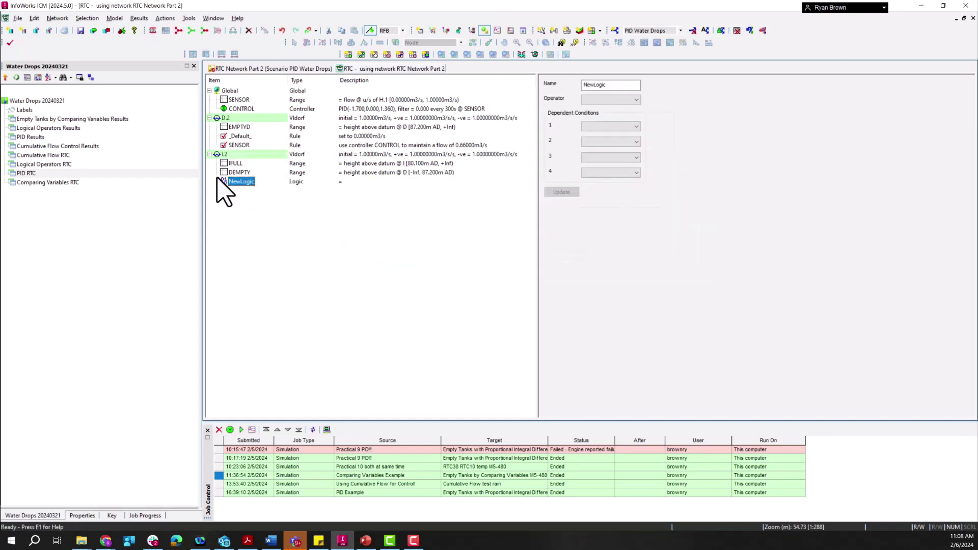
{"action": "double_click", "coordinate": [622, 87]}
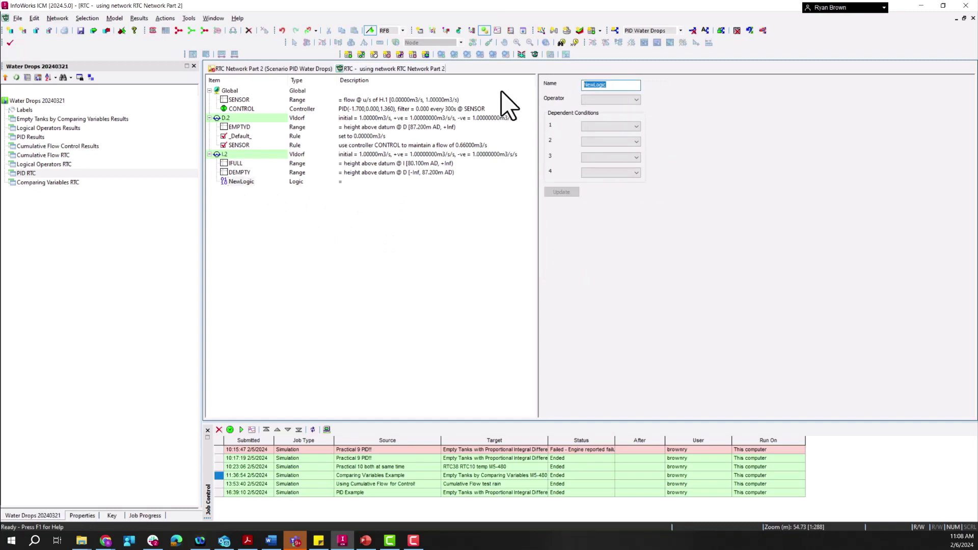
{"action": "type", "text": "EMPTYI"}
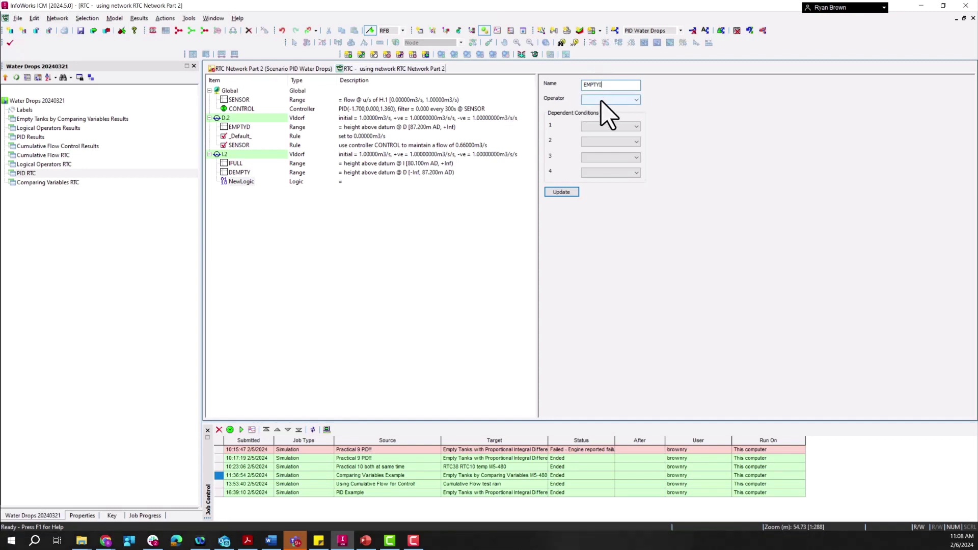
Step: Define the EMPTYI logic with the AND operator on conditions IFULL and DEMPTY, and update it
{"action": "left_click", "coordinate": [601, 99]}
{"action": "left_click", "coordinate": [604, 116]}
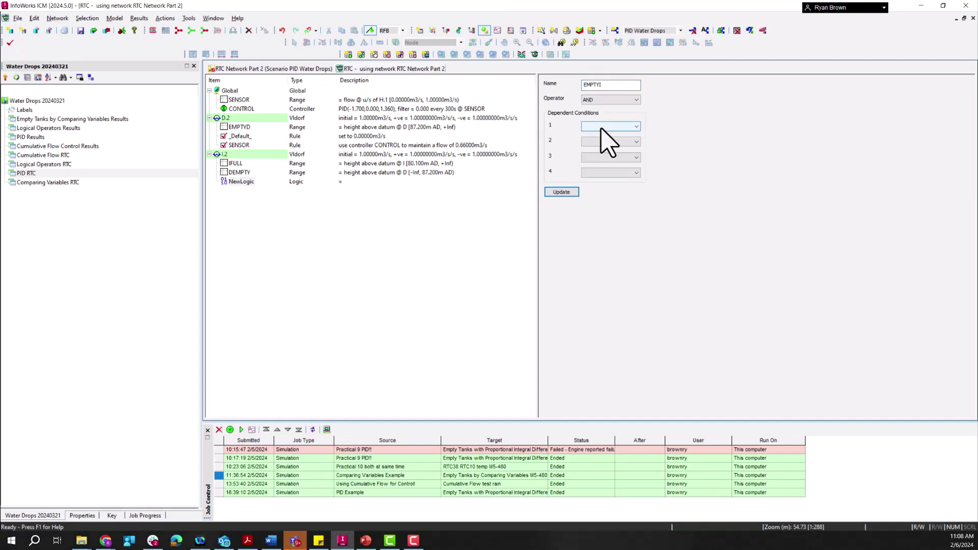
{"action": "left_click", "coordinate": [604, 127]}
{"action": "left_click", "coordinate": [591, 141]}
{"action": "left_click", "coordinate": [609, 142]}
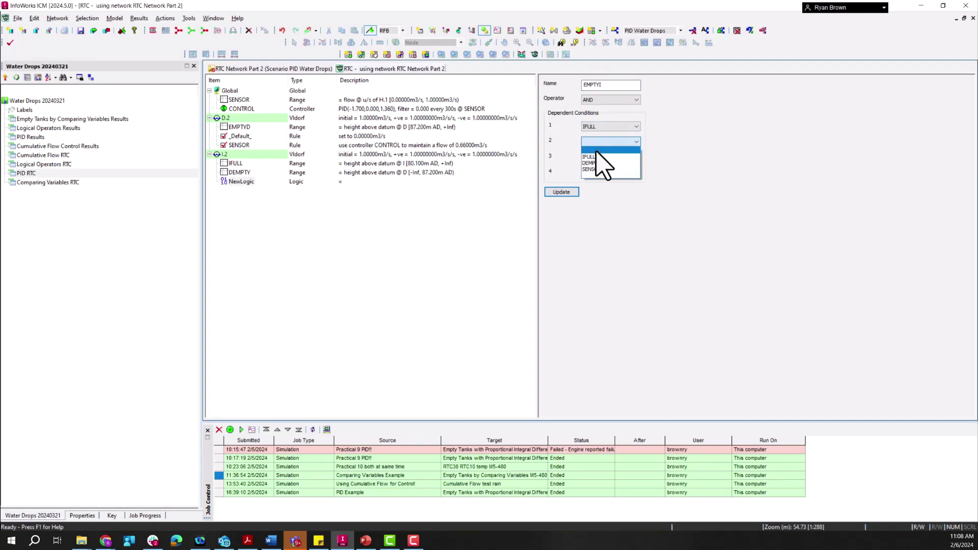
{"action": "left_click", "coordinate": [594, 159]}
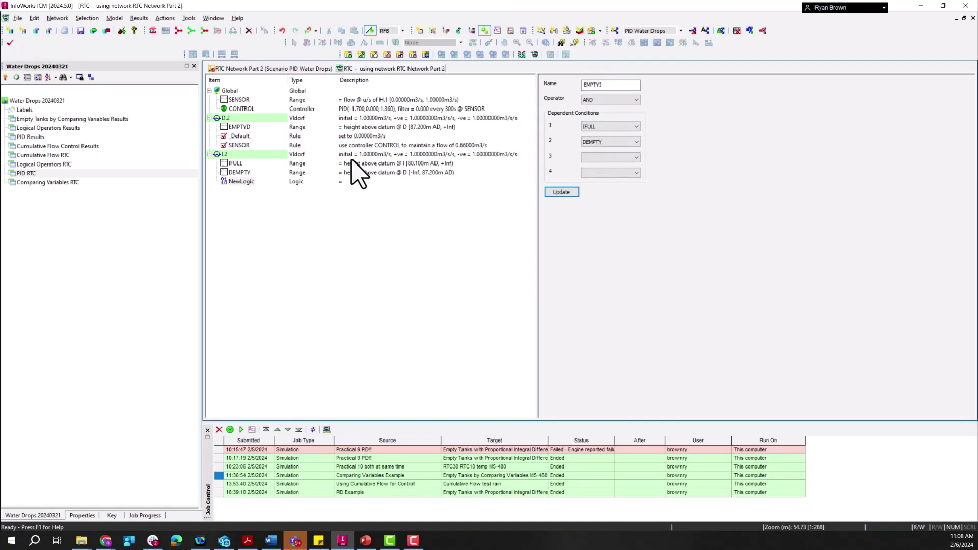
{"action": "left_click", "coordinate": [565, 193]}
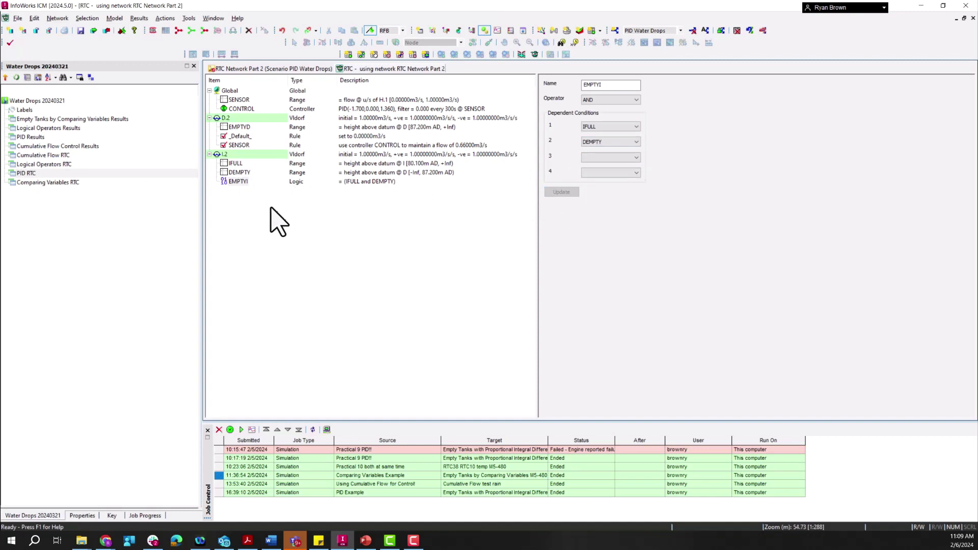
Step: Insert a dependent _Default_ rule under regulator I.2 with type POS and a fixed setpoint of 0.000 m3/s, and update it
{"action": "left_click", "coordinate": [223, 154]}
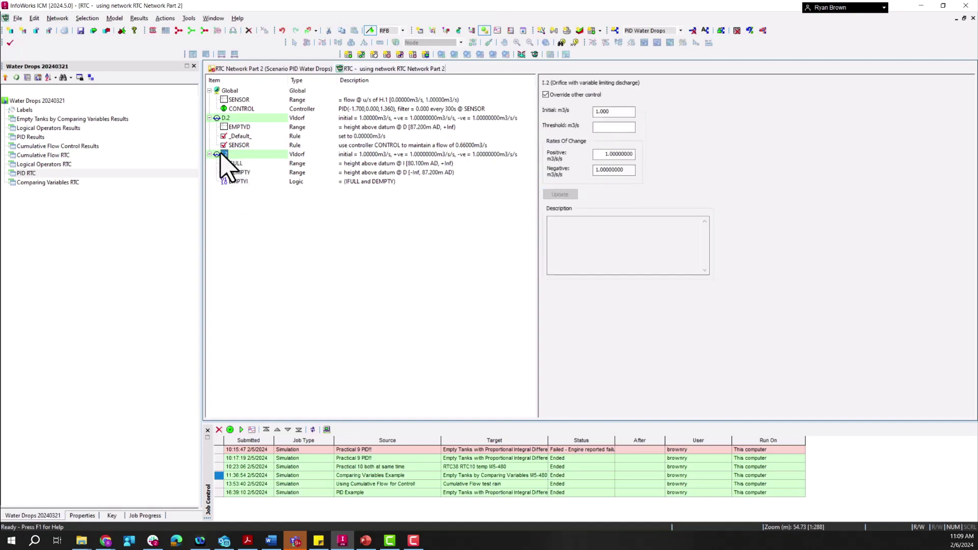
{"action": "right_click", "coordinate": [221, 153]}
{"action": "mouse_move", "coordinate": [265, 209]}
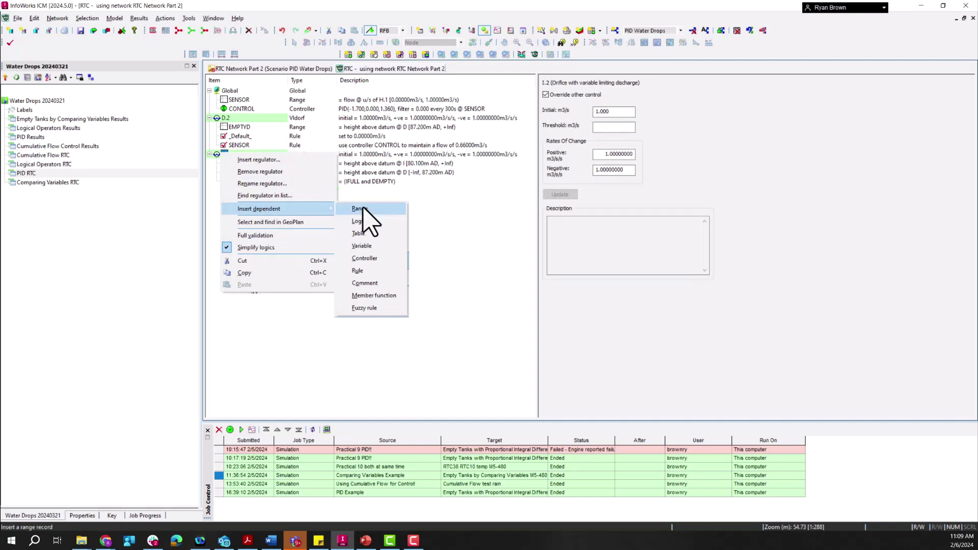
{"action": "left_click", "coordinate": [378, 272]}
{"action": "left_click", "coordinate": [632, 85]}
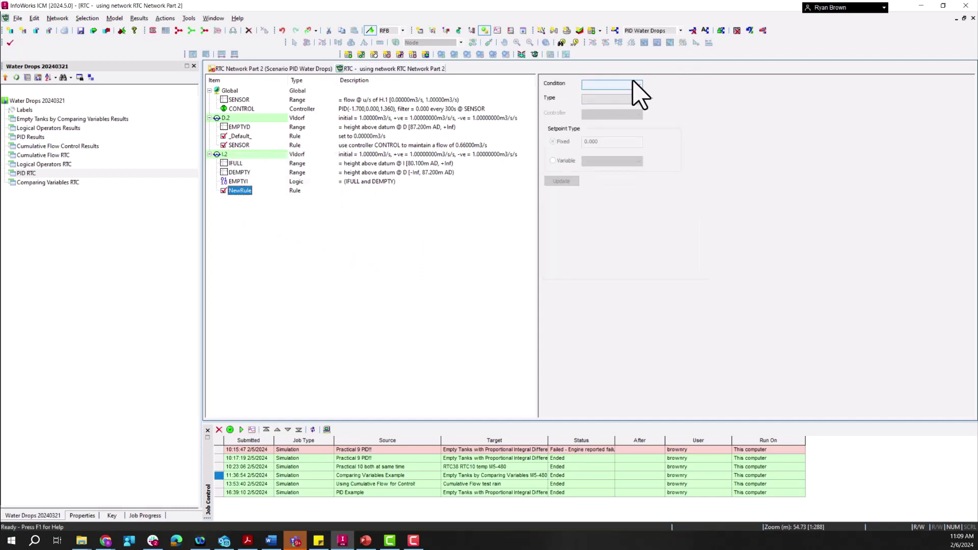
{"action": "left_click", "coordinate": [618, 93]}
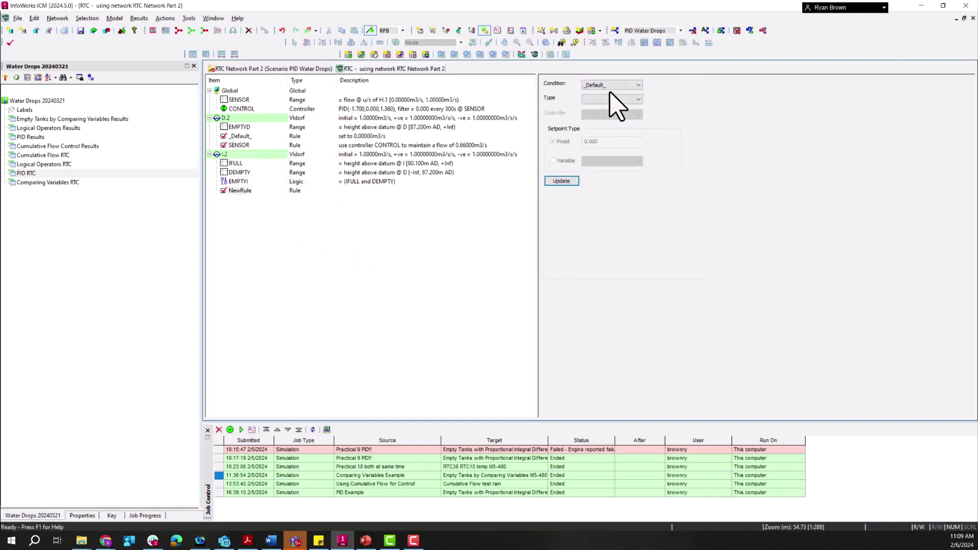
{"action": "left_click", "coordinate": [602, 101]}
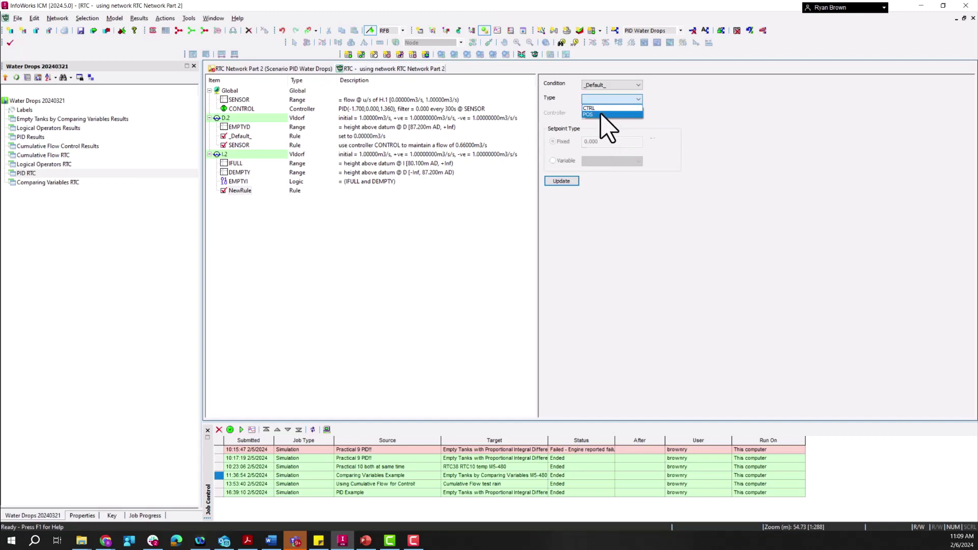
{"action": "left_click", "coordinate": [604, 112]}
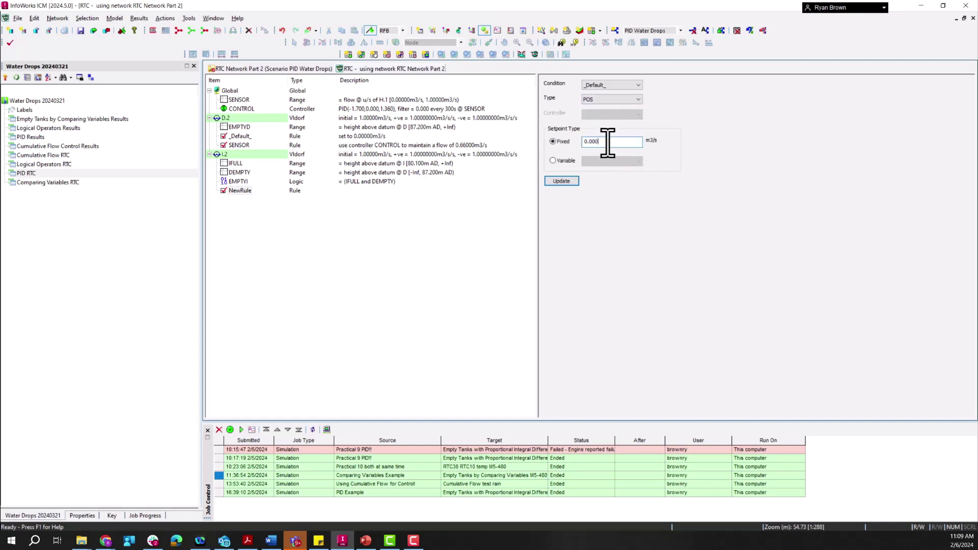
{"action": "left_click", "coordinate": [563, 182]}
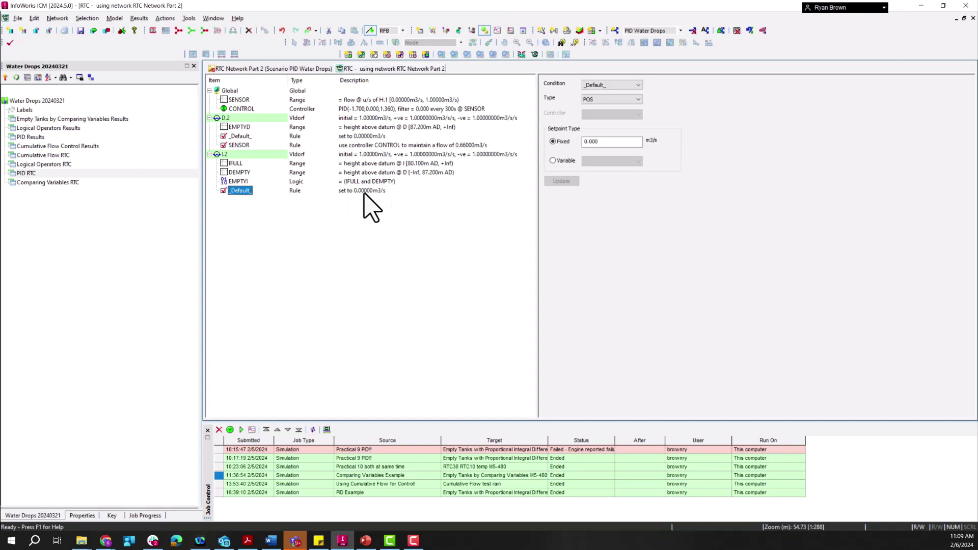
Step: Insert a second dependent rule under regulator I.2 and set its condition to EMPTYI
{"action": "left_click", "coordinate": [225, 154]}
{"action": "right_click", "coordinate": [227, 155]}
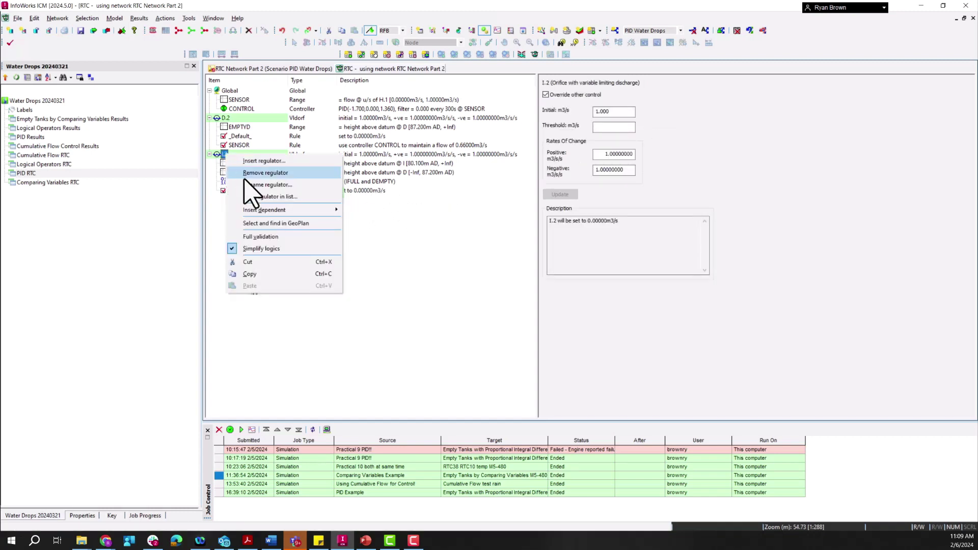
{"action": "mouse_move", "coordinate": [262, 211]}
{"action": "left_click", "coordinate": [369, 274]}
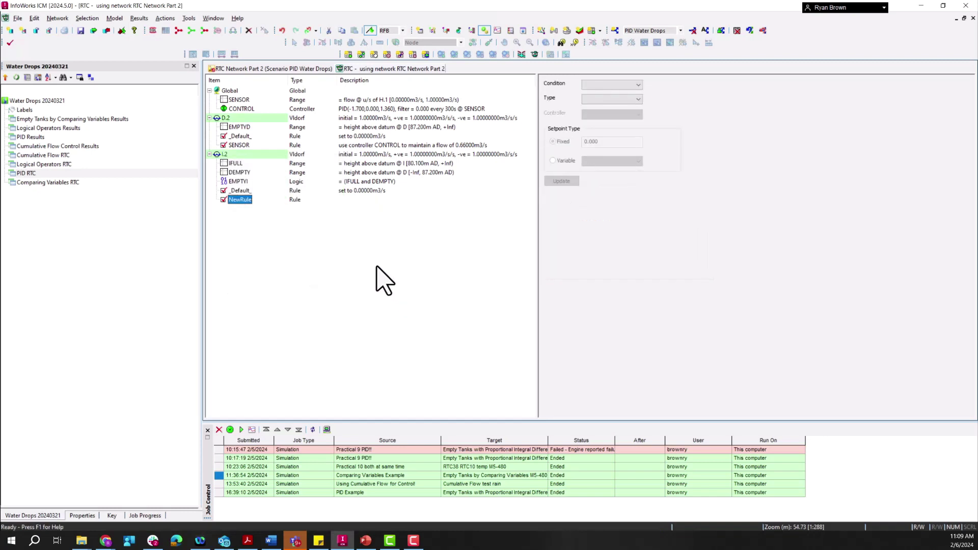
{"action": "left_click", "coordinate": [593, 84]}
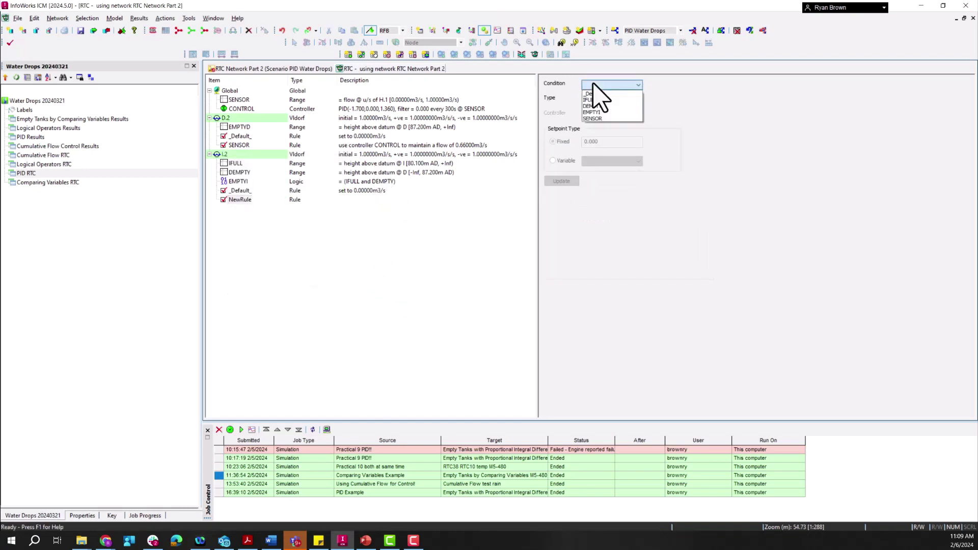
{"action": "left_click", "coordinate": [610, 112]}
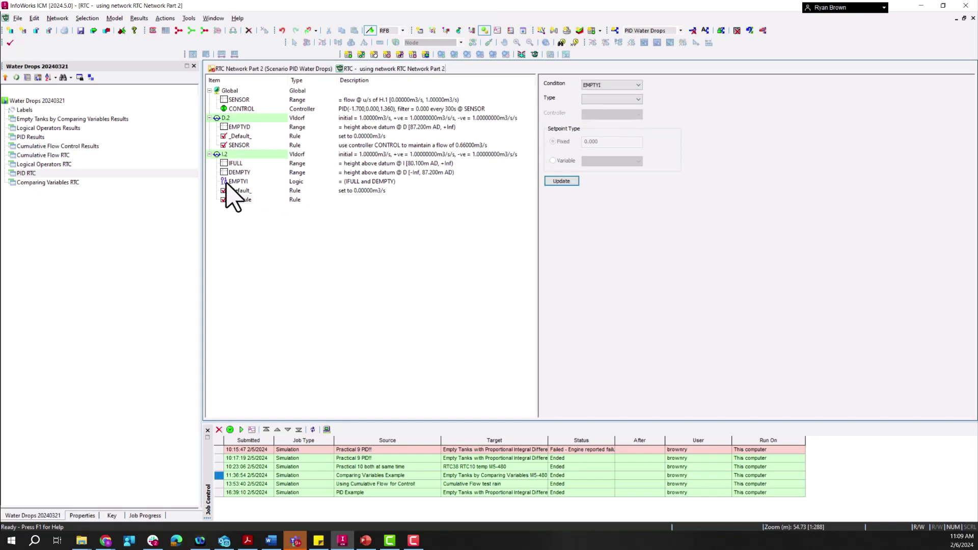
Step: Set the EMPTYI rule to type CTRL with controller CONTROL and a fixed setpoint of 0.66, and update it
{"action": "left_click", "coordinate": [601, 101]}
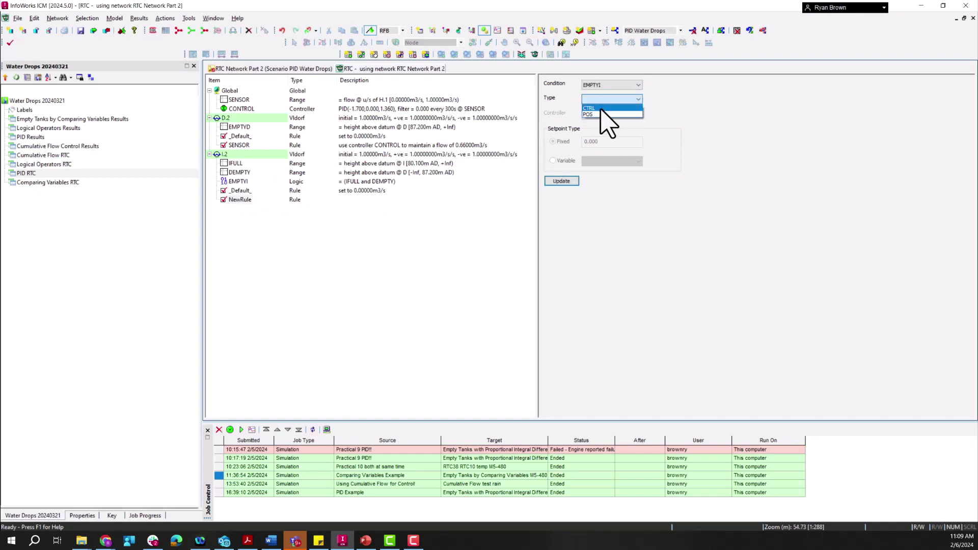
{"action": "left_click", "coordinate": [603, 110]}
{"action": "left_click", "coordinate": [607, 115]}
{"action": "left_click", "coordinate": [607, 125]}
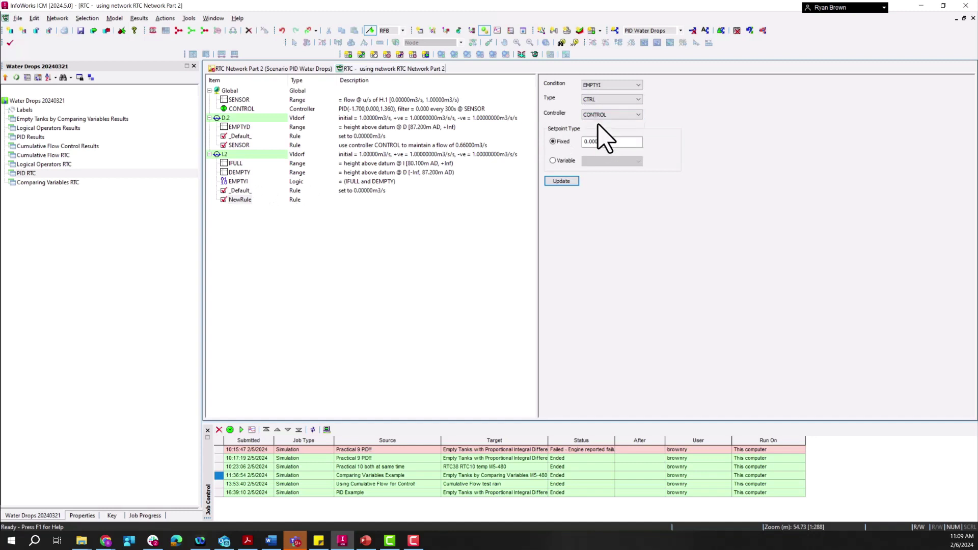
{"action": "double_click", "coordinate": [604, 142]}
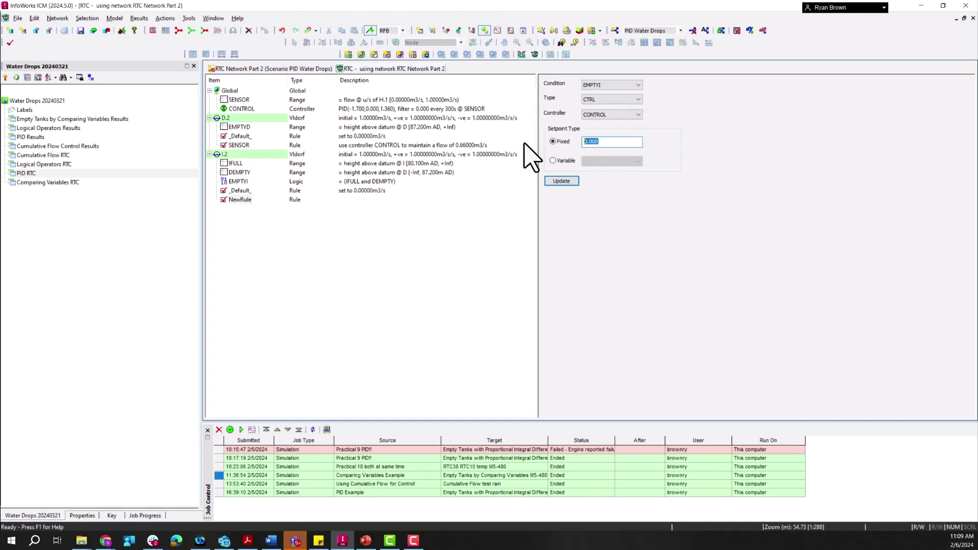
{"action": "type", "text": "0.66"}
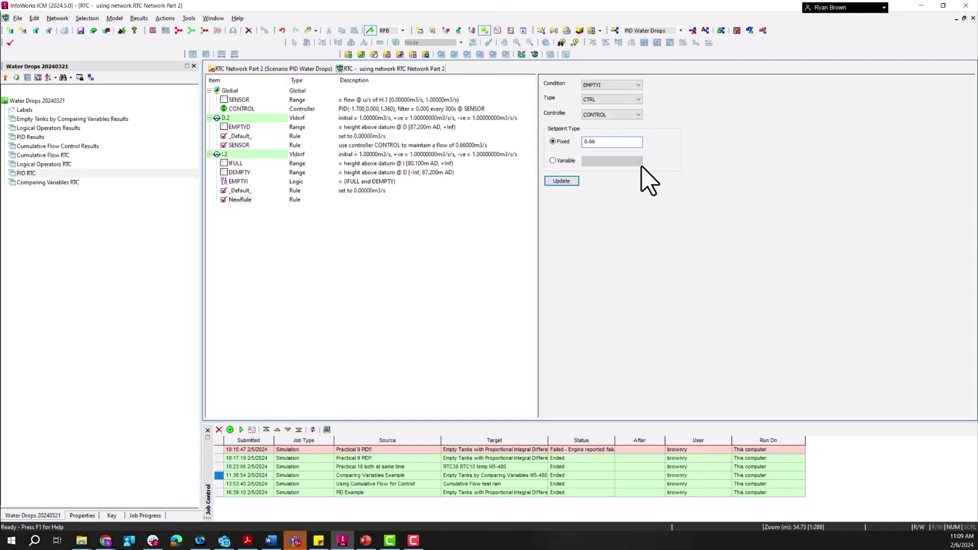
{"action": "left_click", "coordinate": [566, 181]}
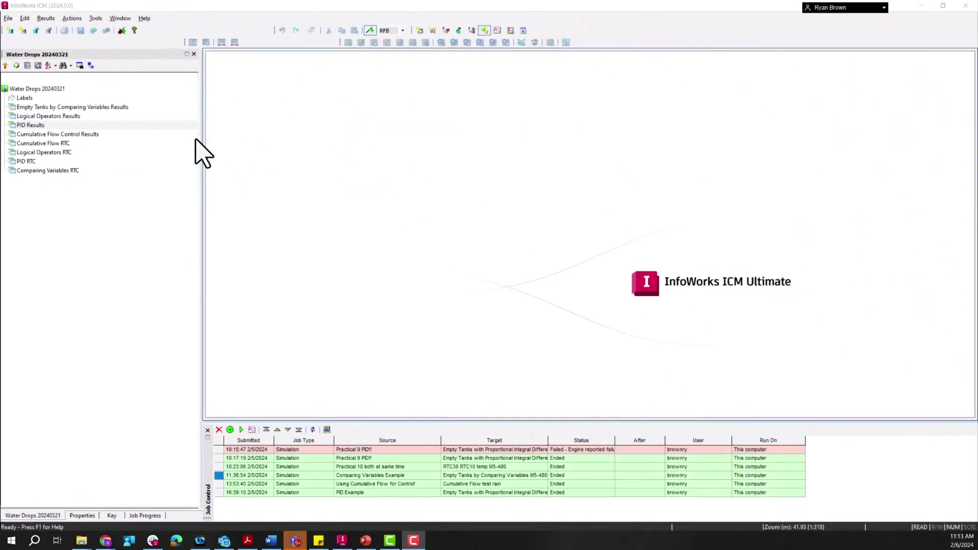
Step: Open the PID Results workspace and compare the conduit H.1 flow with the orifice D.2 flow and regulator state over time
{"action": "left_click", "coordinate": [27, 125]}
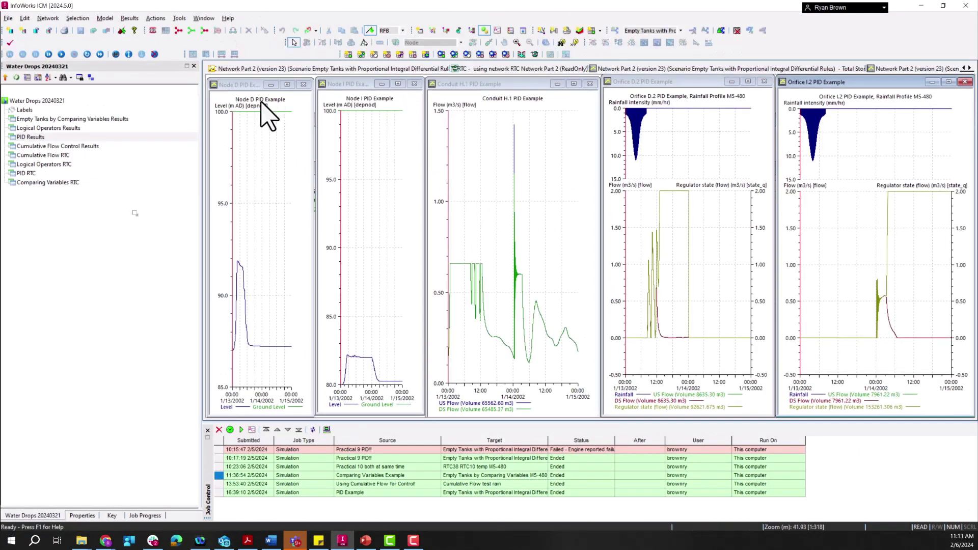
{"action": "left_click", "coordinate": [236, 88]}
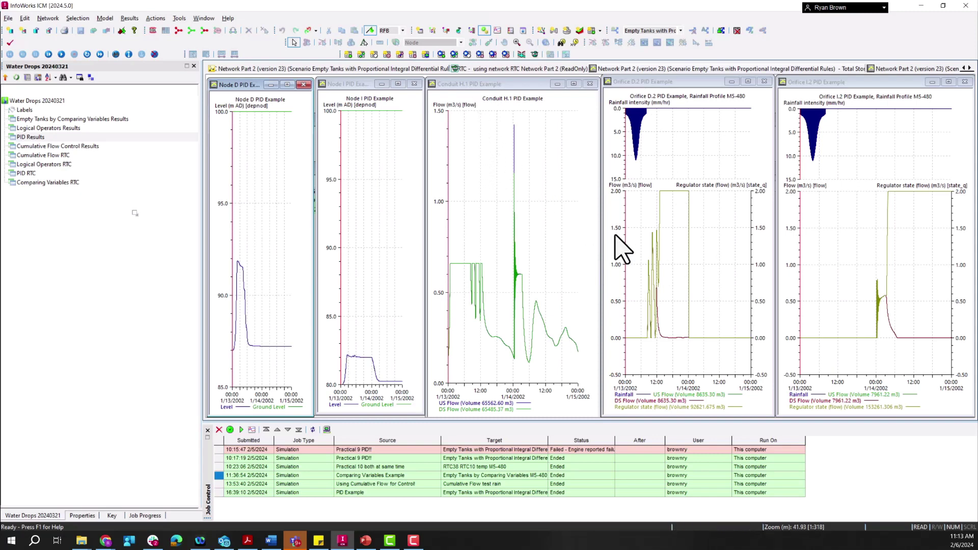
{"action": "left_click", "coordinate": [667, 133]}
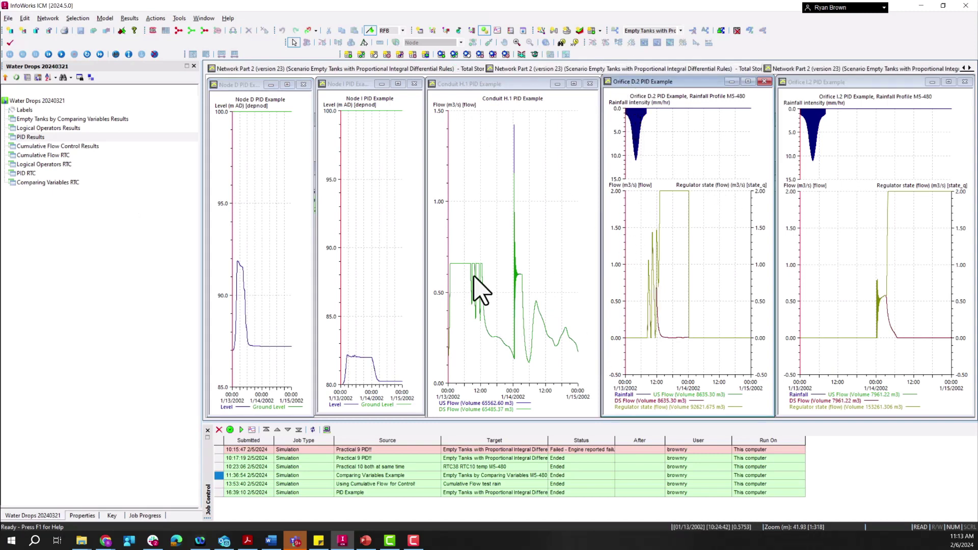
{"action": "mouse_move", "coordinate": [463, 266]}
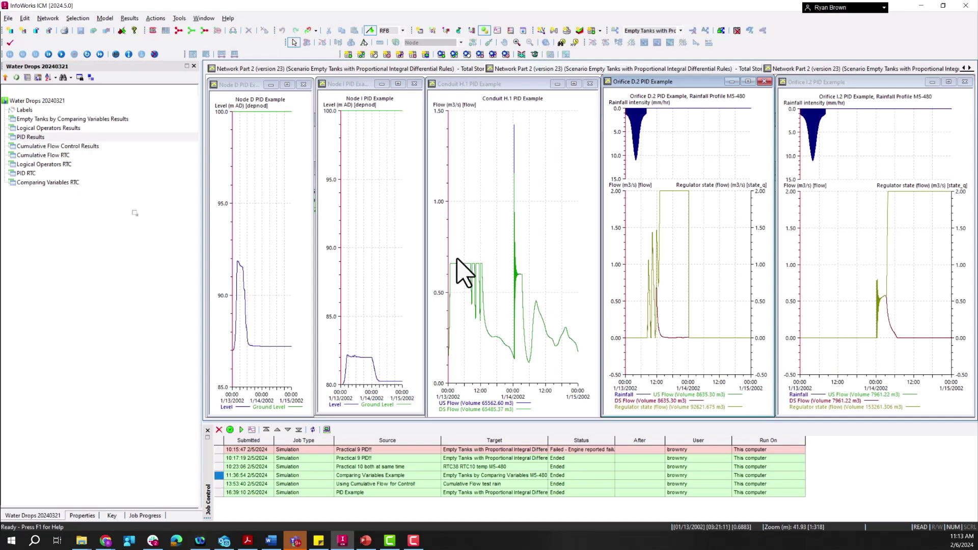
{"action": "mouse_move", "coordinate": [640, 338]}
{"action": "mouse_move", "coordinate": [470, 265]}
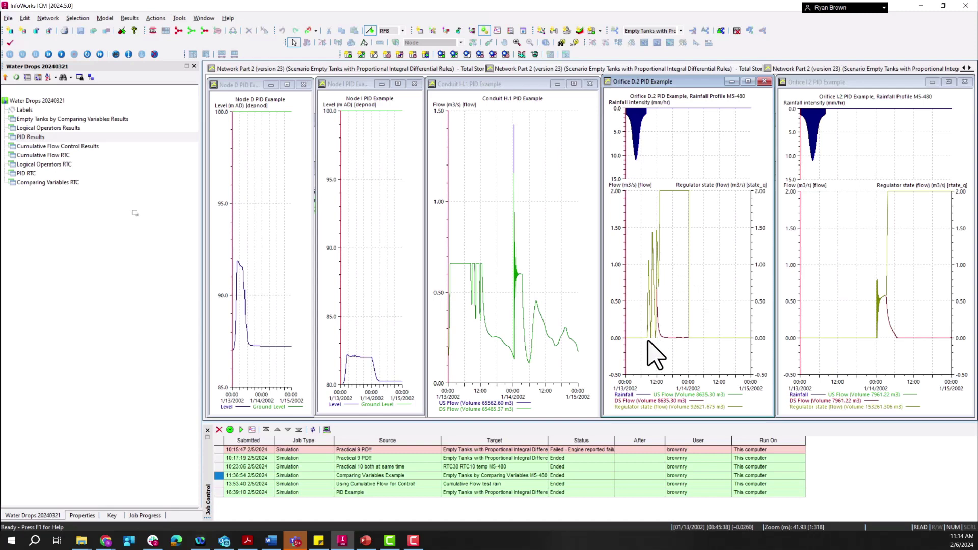
{"action": "mouse_move", "coordinate": [654, 353]}
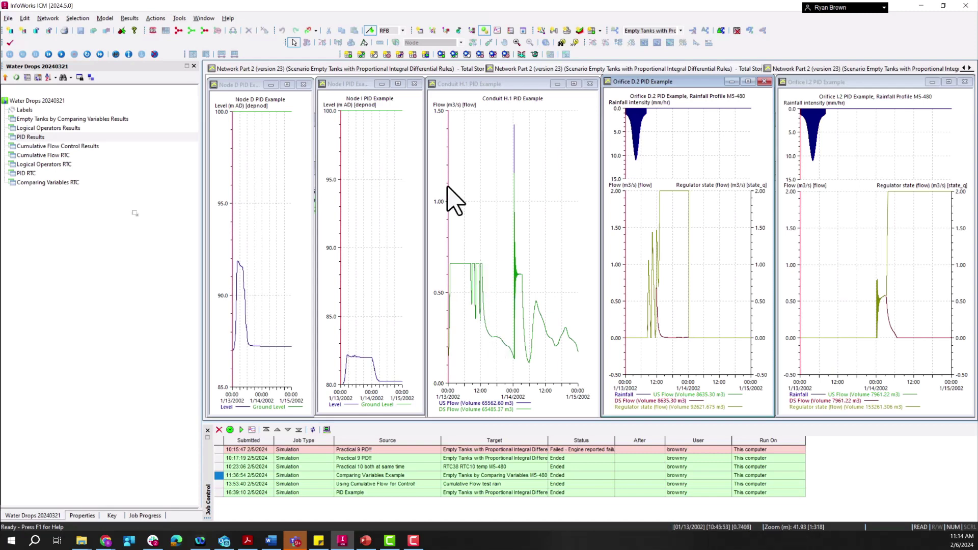
{"action": "mouse_move", "coordinate": [664, 192]}
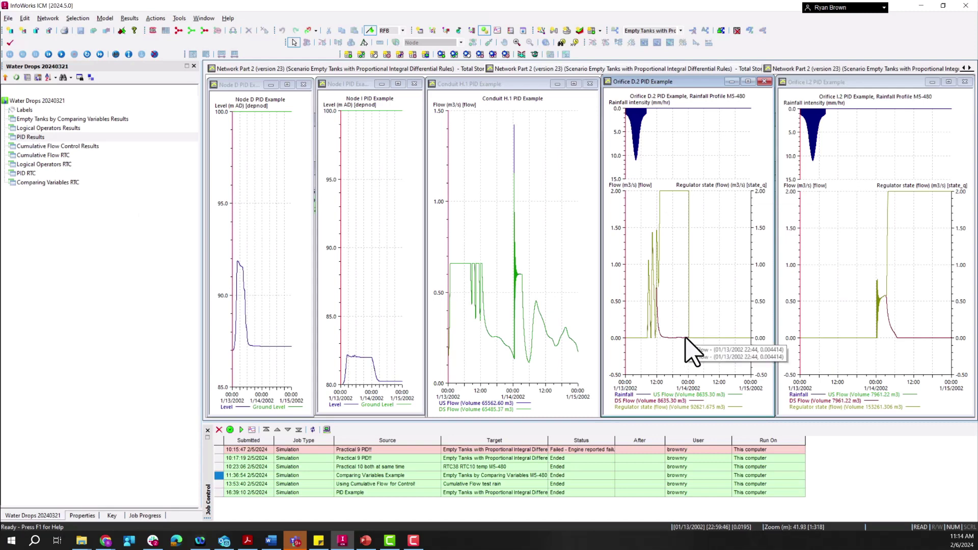
{"action": "mouse_move", "coordinate": [688, 340]}
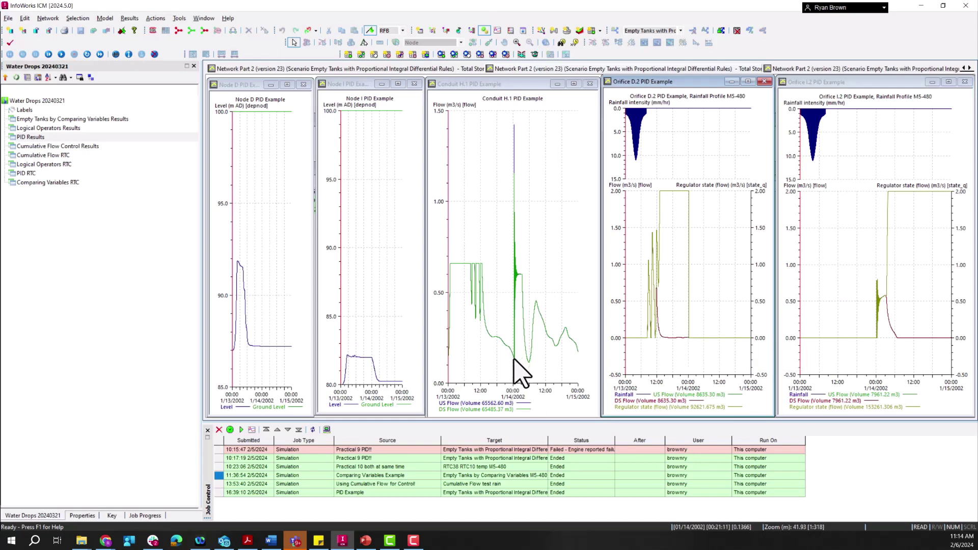
{"action": "mouse_move", "coordinate": [519, 371]}
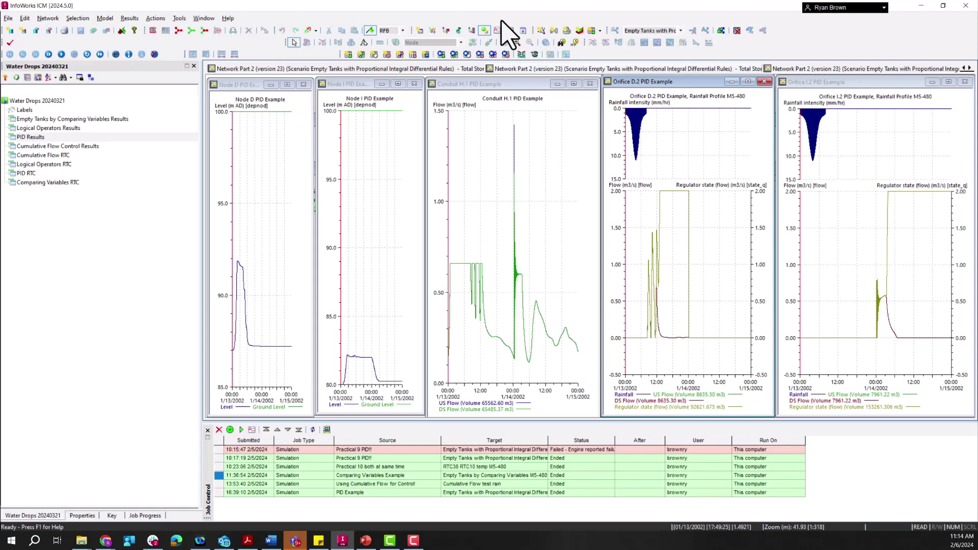
Step: Enlarge the Conduit H.1 graph, examine the flow oscillation just after 00:00 on 1/14/2002, and restore the side-by-side graph view
{"action": "double_click", "coordinate": [489, 84]}
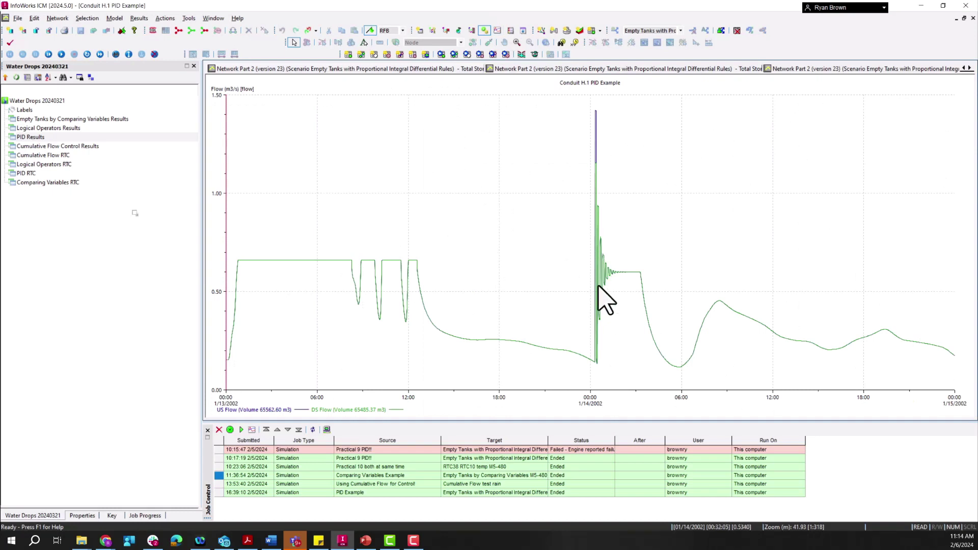
{"action": "scroll", "coordinate": [601, 291], "scroll_direction": "up", "scroll_amount": 3}
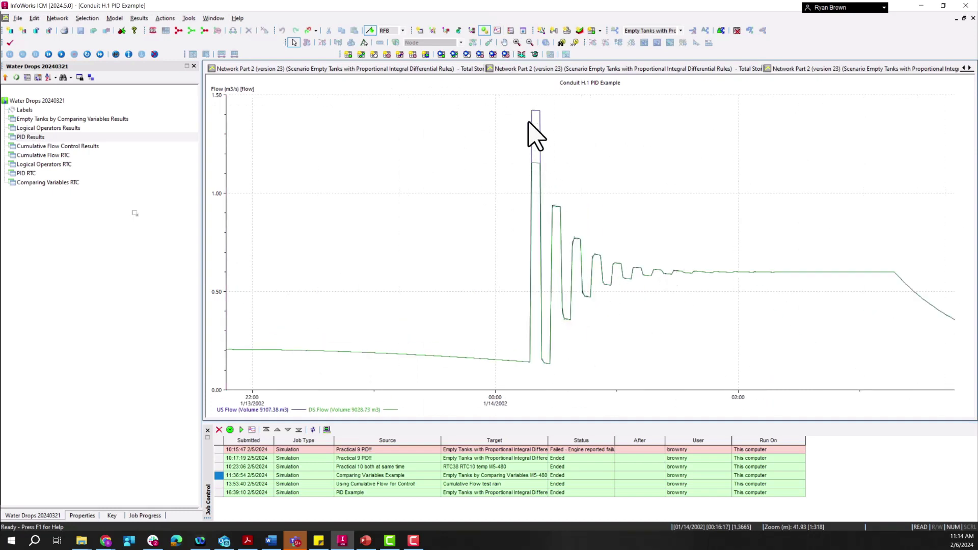
{"action": "scroll", "coordinate": [543, 368], "scroll_direction": "down", "scroll_amount": 2}
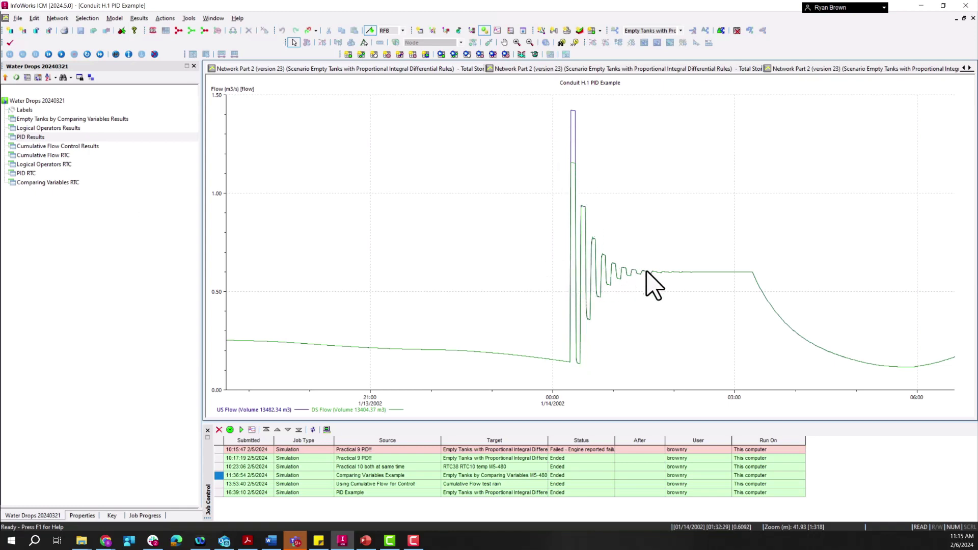
{"action": "mouse_move", "coordinate": [699, 274]}
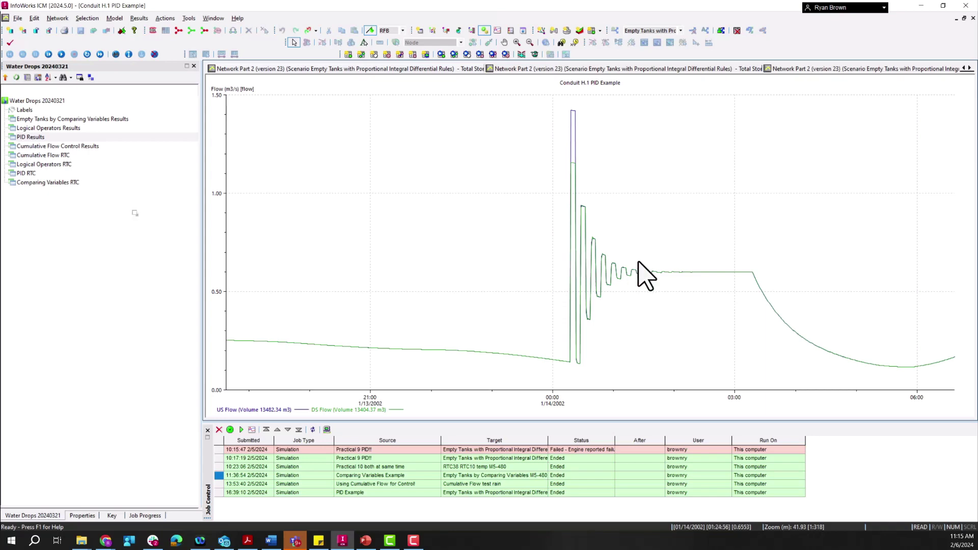
{"action": "double_click", "coordinate": [434, 67]}
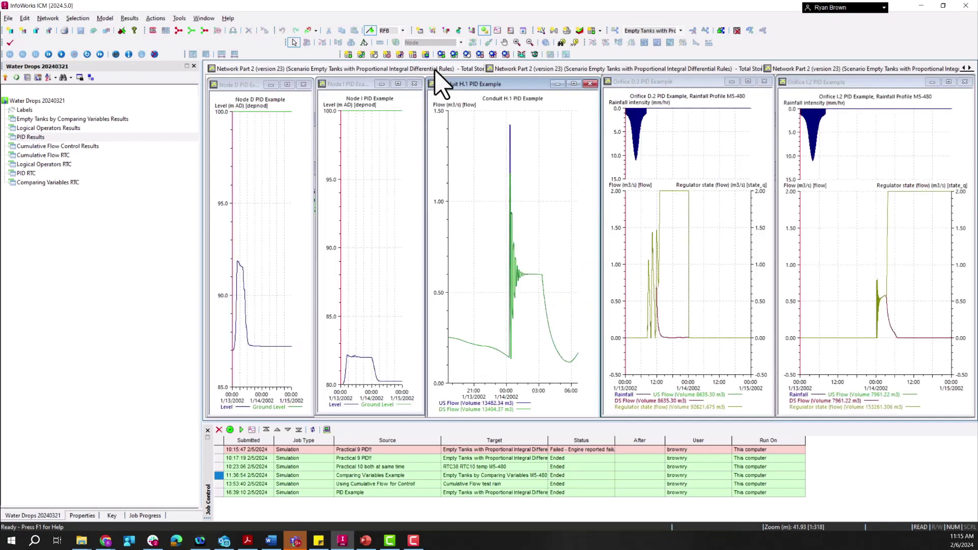
Step: Enlarge the Orifice I.2 graph and examine its regulator state and flow from 00:00 on 1/14/2002 onward
{"action": "double_click", "coordinate": [839, 81]}
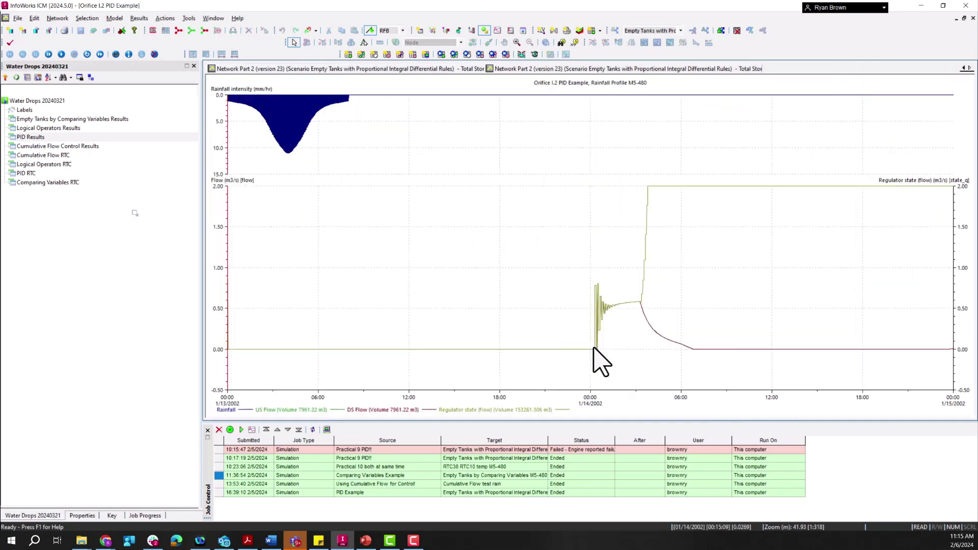
{"action": "mouse_move", "coordinate": [592, 351]}
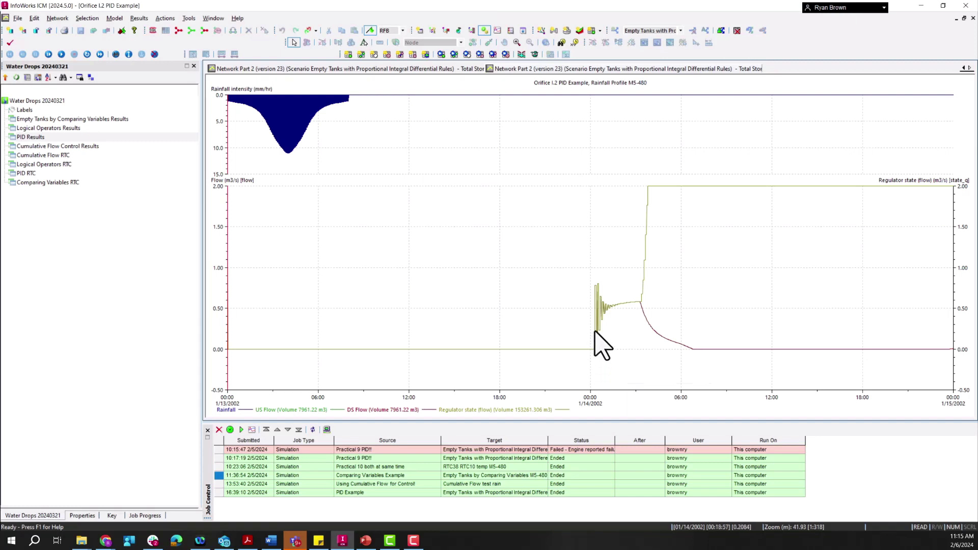
{"action": "mouse_move", "coordinate": [601, 321]}
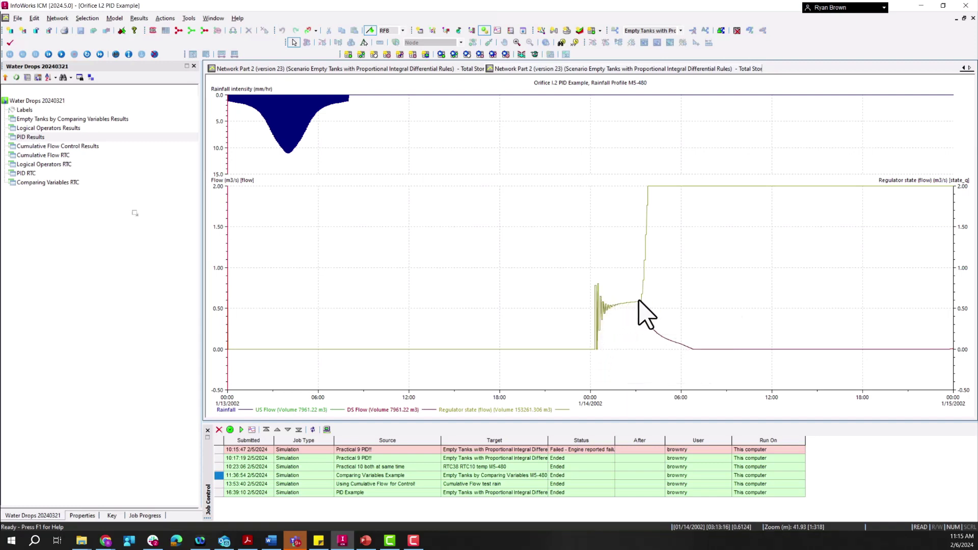
{"action": "mouse_move", "coordinate": [636, 302]}
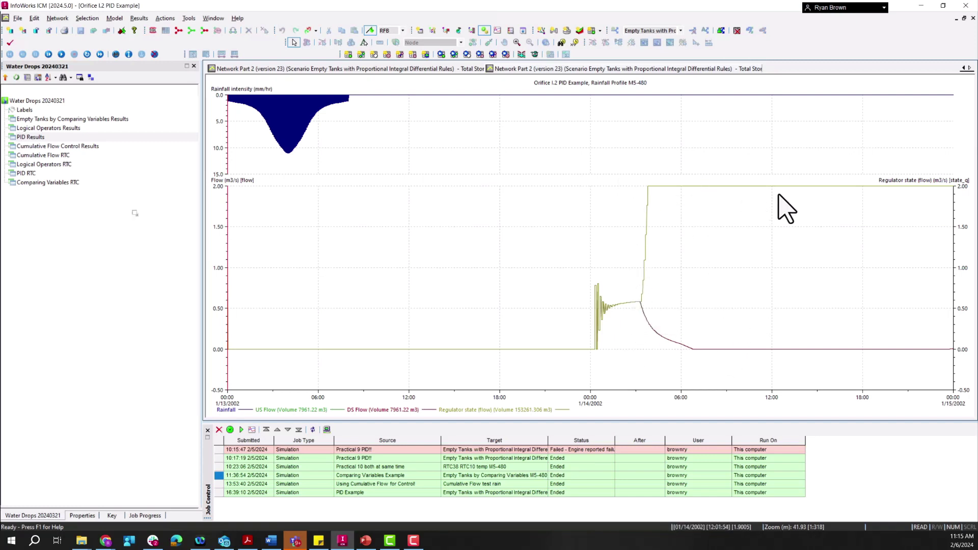
{"action": "mouse_move", "coordinate": [830, 187]}
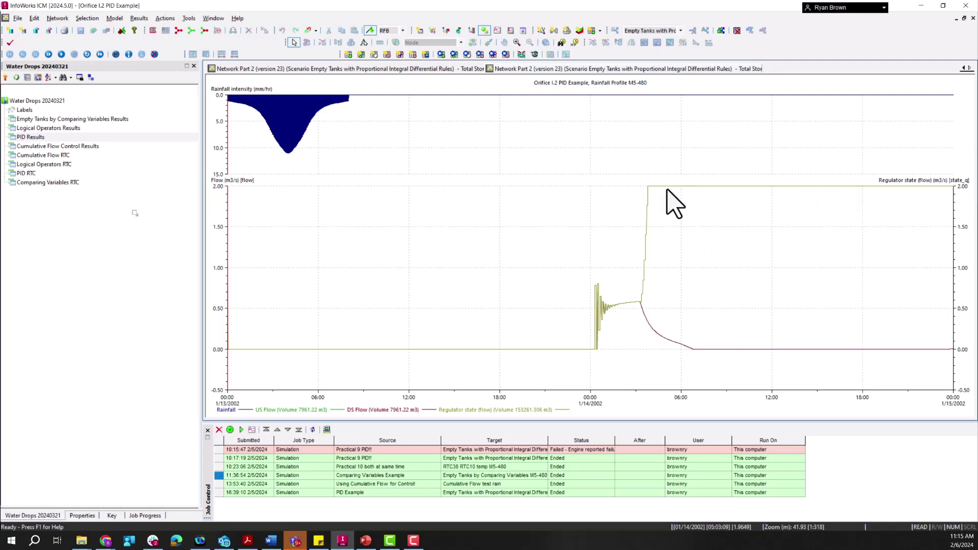